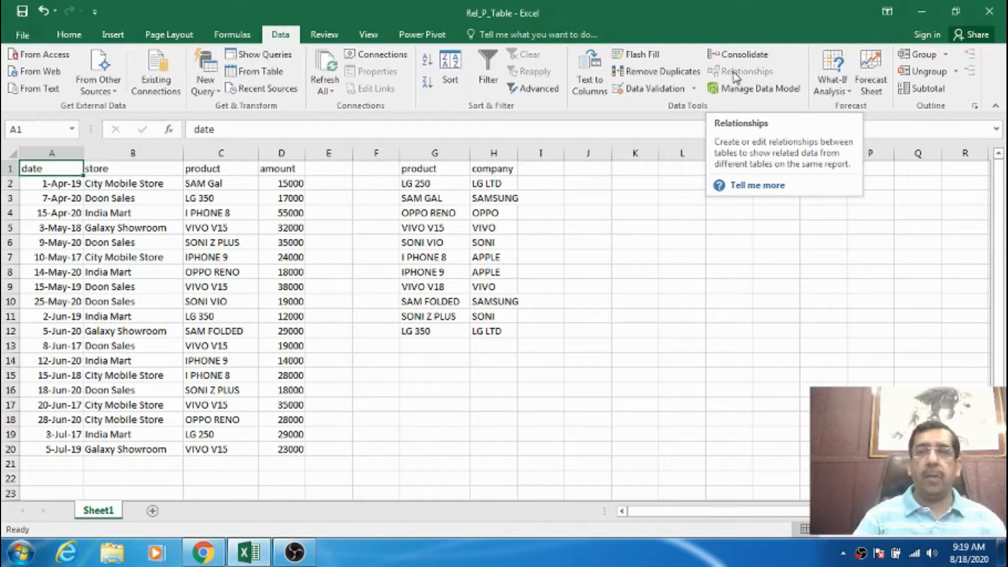
# Review the date and store columns of the sales data on Sheet1.
pyautogui.click(297, 200)
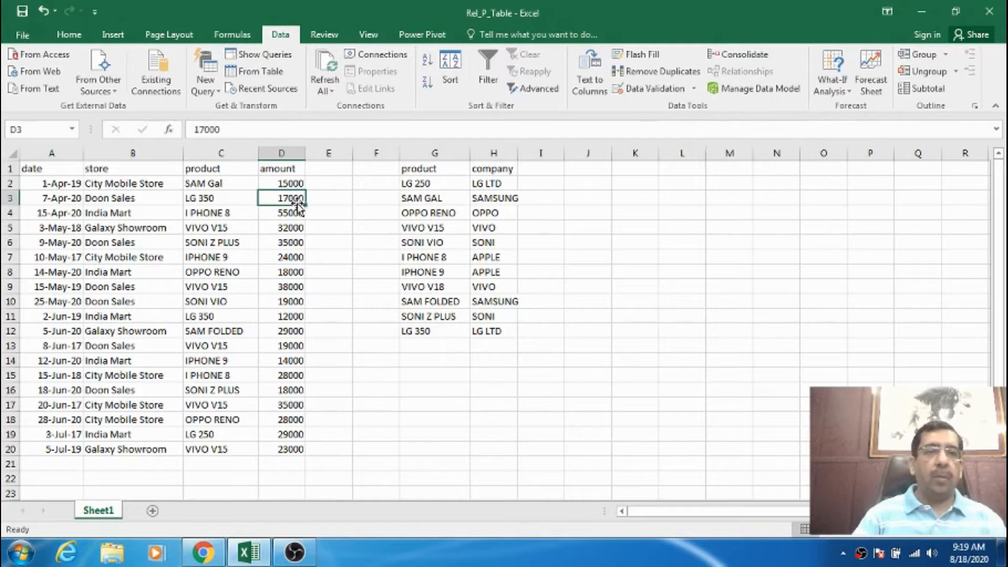
pyautogui.click(65, 173)
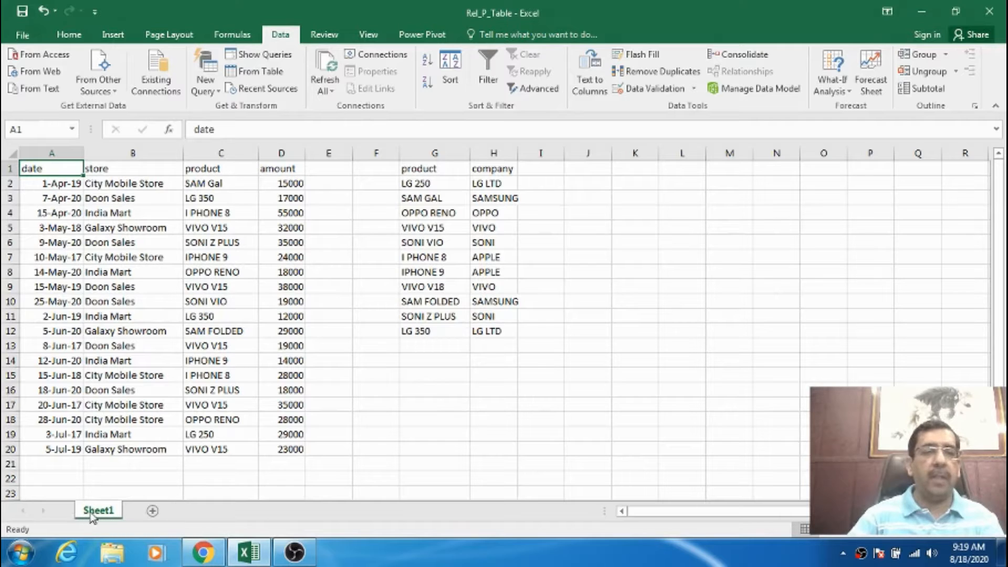
pyautogui.click(203, 348)
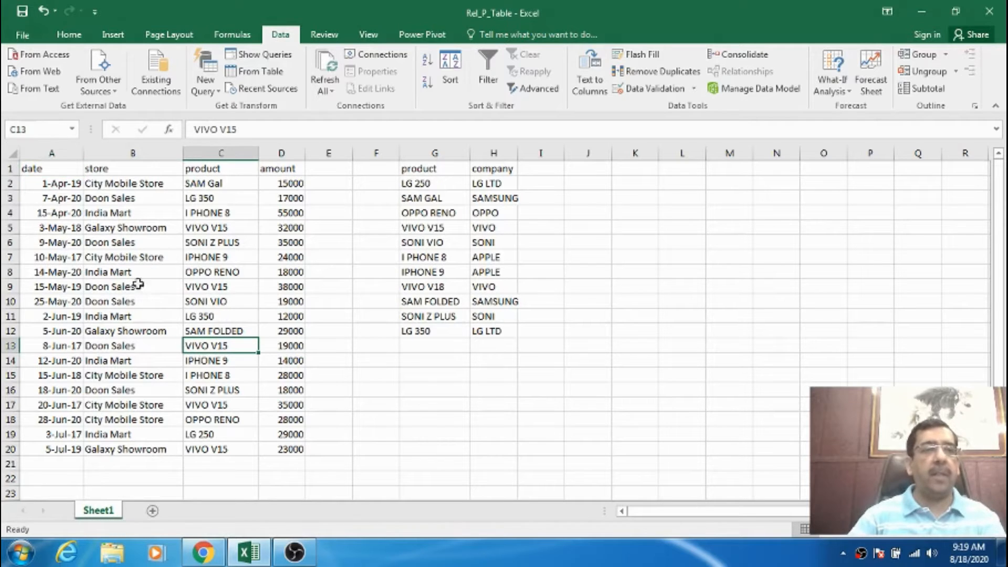
pyautogui.click(52, 171)
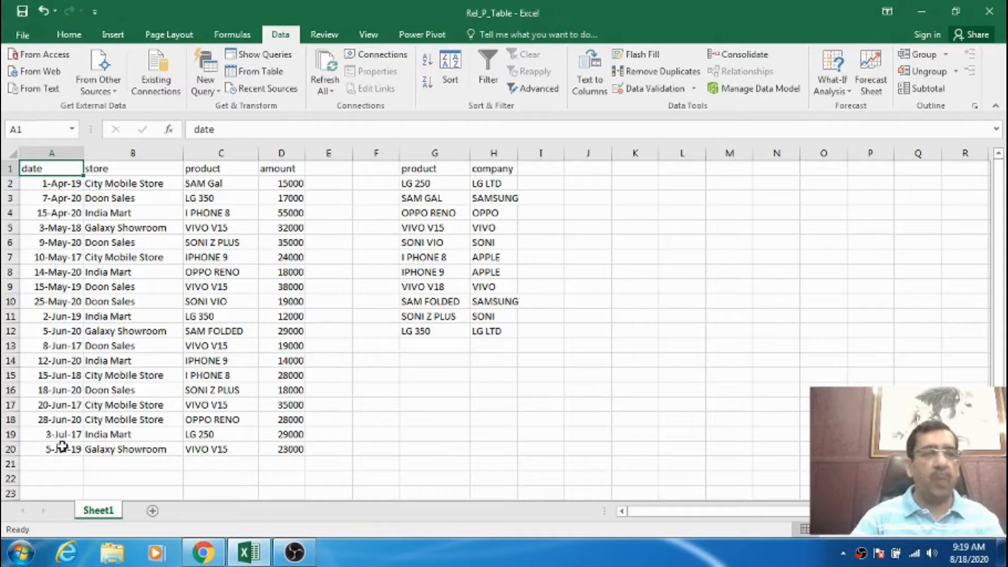
pyautogui.click(124, 169)
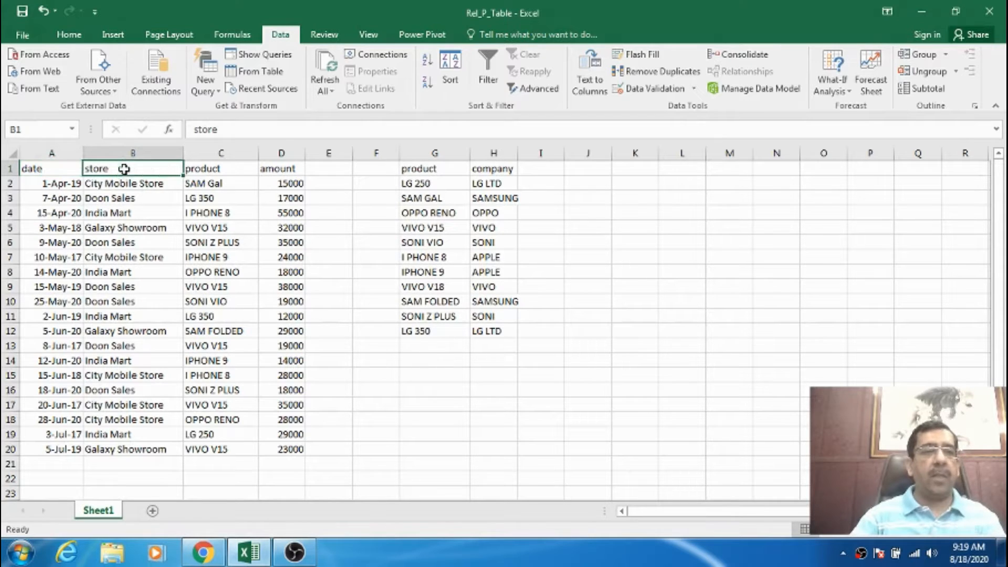
pyautogui.click(121, 183)
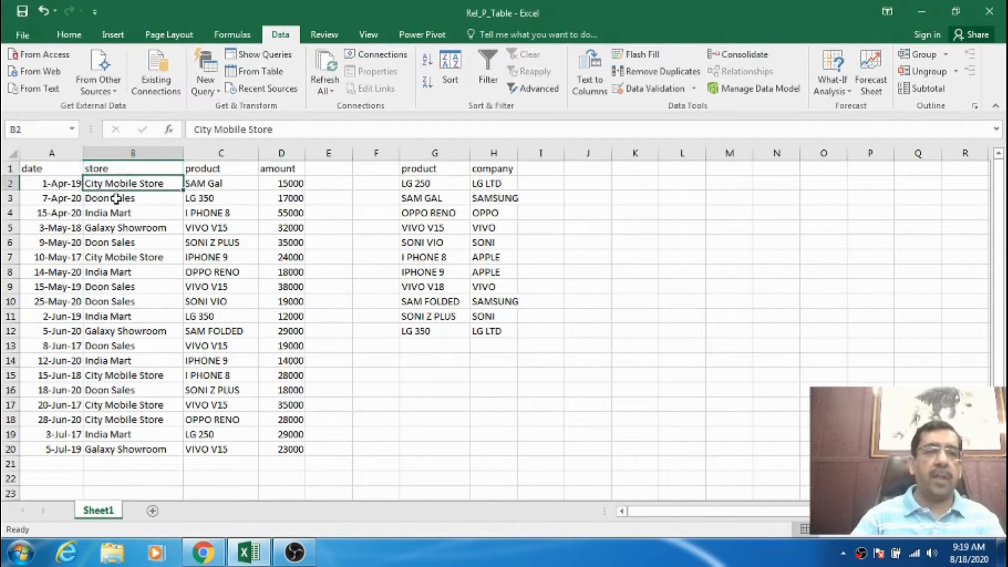
pyautogui.click(116, 200)
pyautogui.click(112, 213)
pyautogui.click(110, 228)
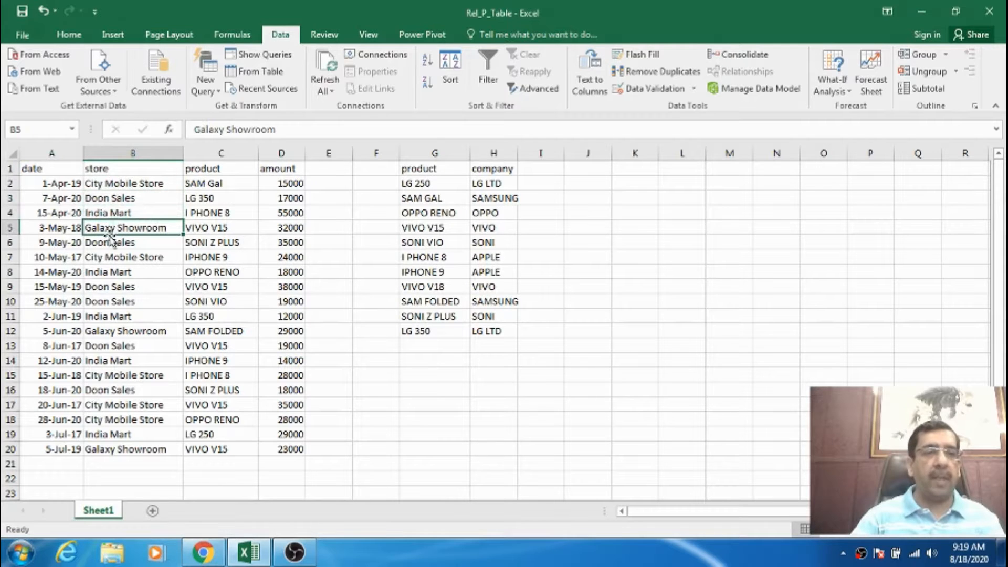
pyautogui.click(110, 243)
pyautogui.click(110, 257)
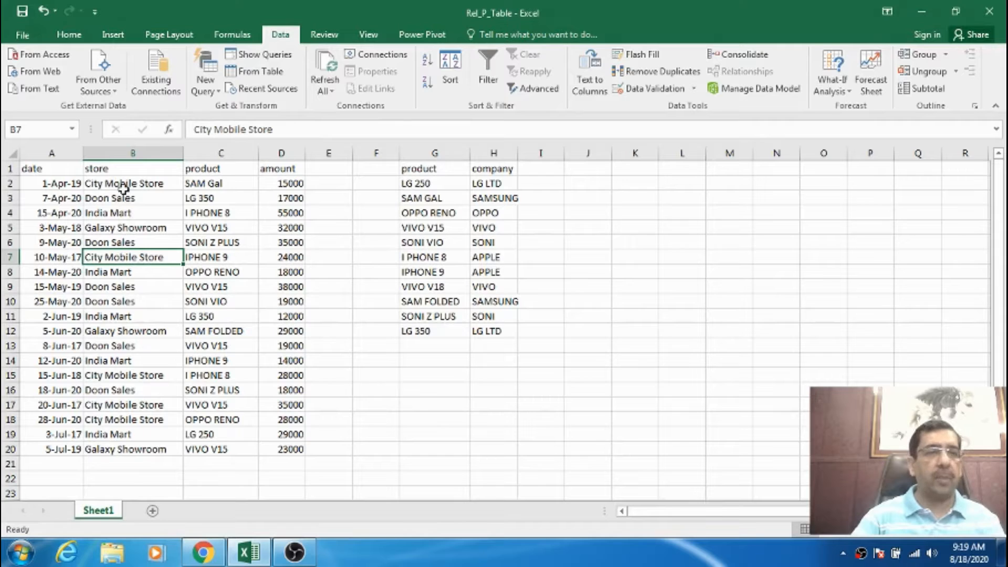
# Review the product and amount columns of the sales data.
pyautogui.click(195, 168)
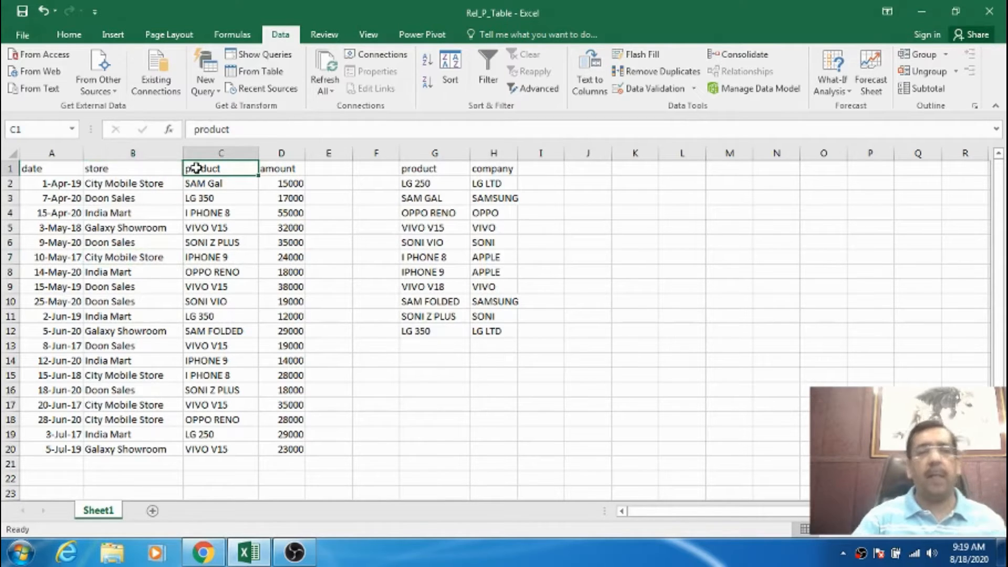
pyautogui.click(229, 184)
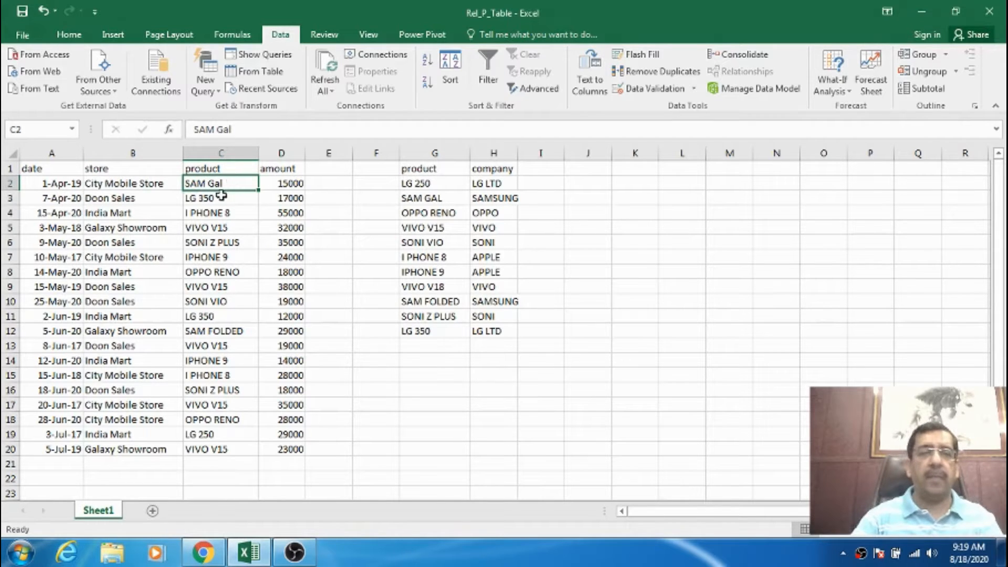
pyautogui.click(223, 198)
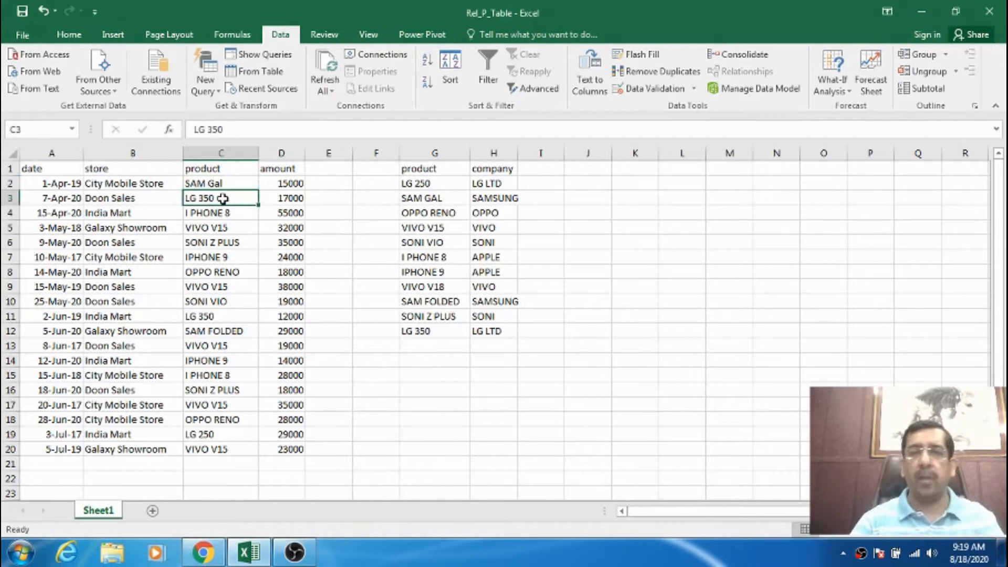
pyautogui.click(221, 186)
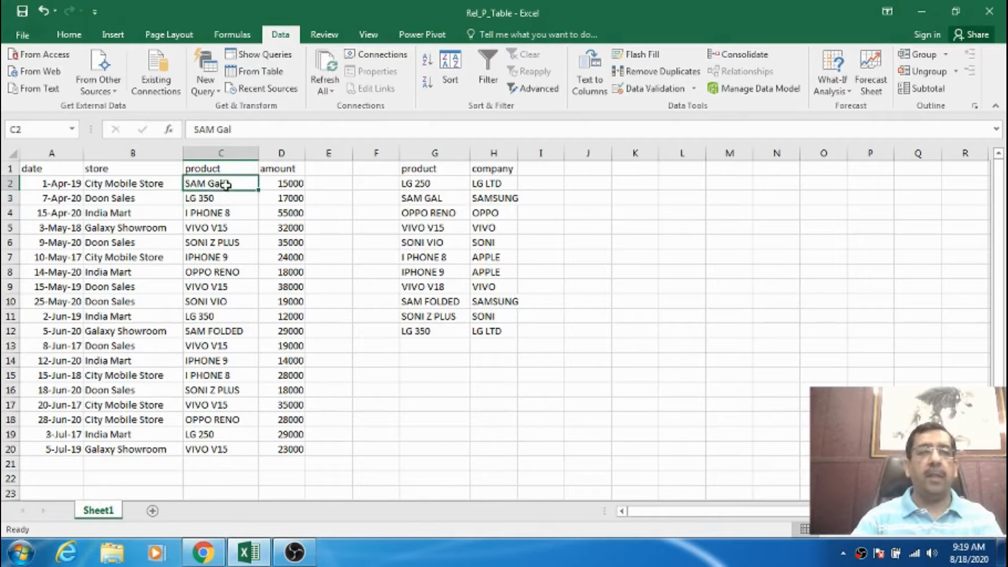
pyautogui.click(221, 199)
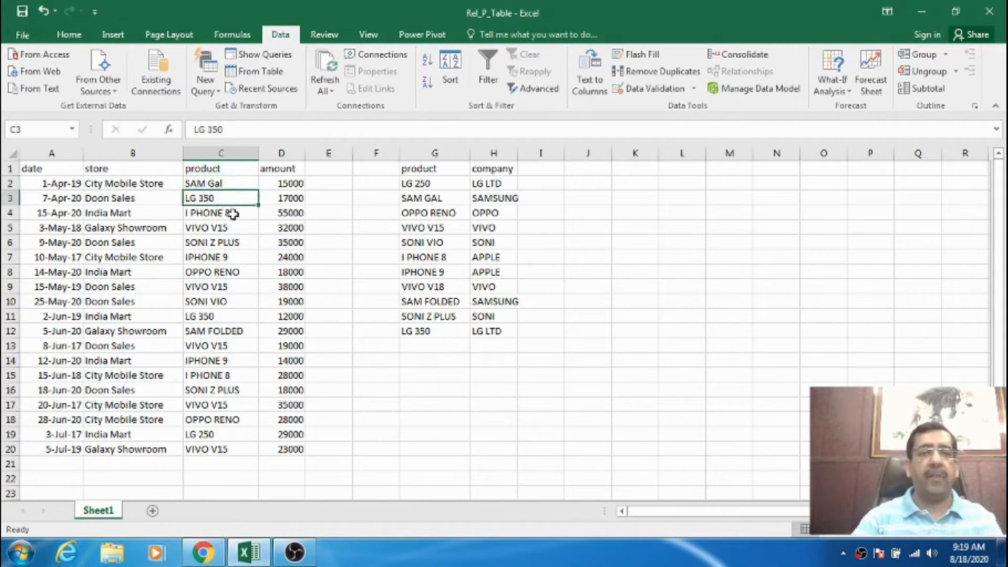
pyautogui.click(233, 215)
pyautogui.click(235, 227)
pyautogui.click(238, 242)
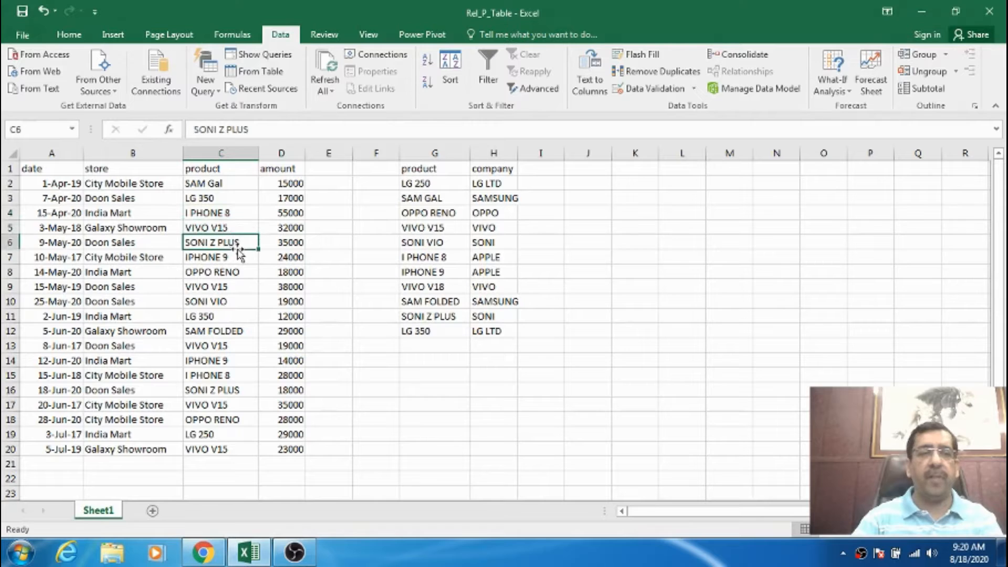
pyautogui.click(238, 257)
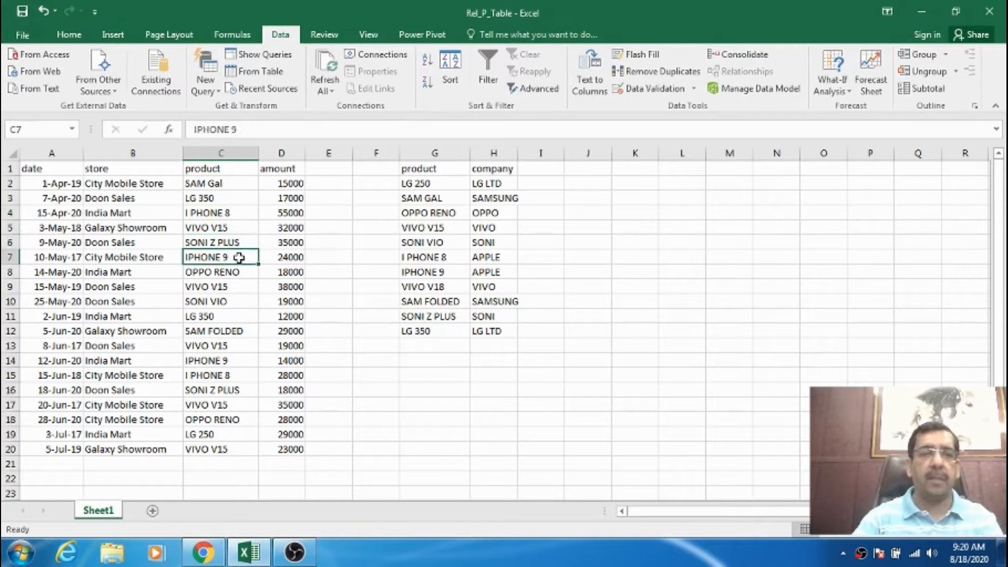
pyautogui.click(237, 271)
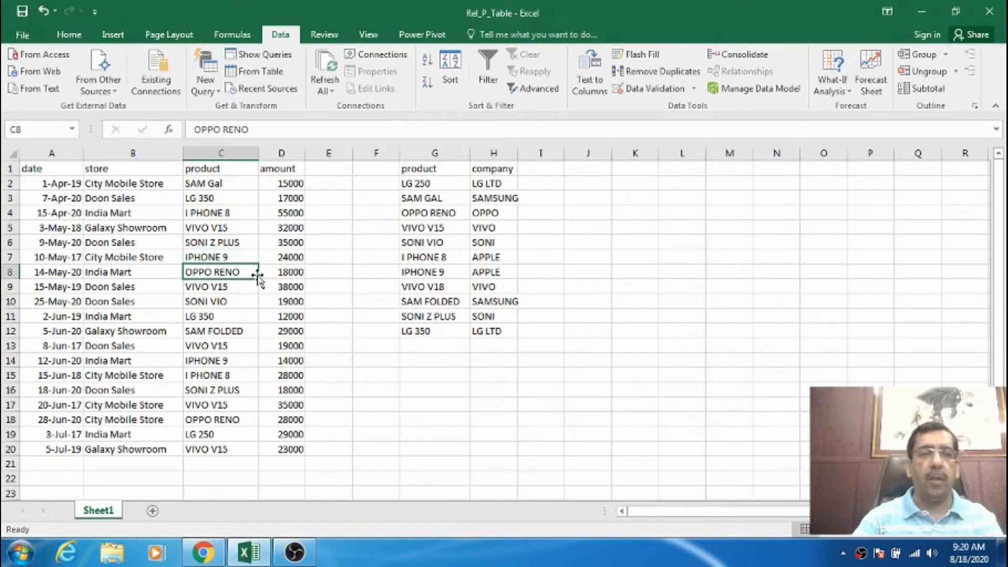
pyautogui.click(231, 289)
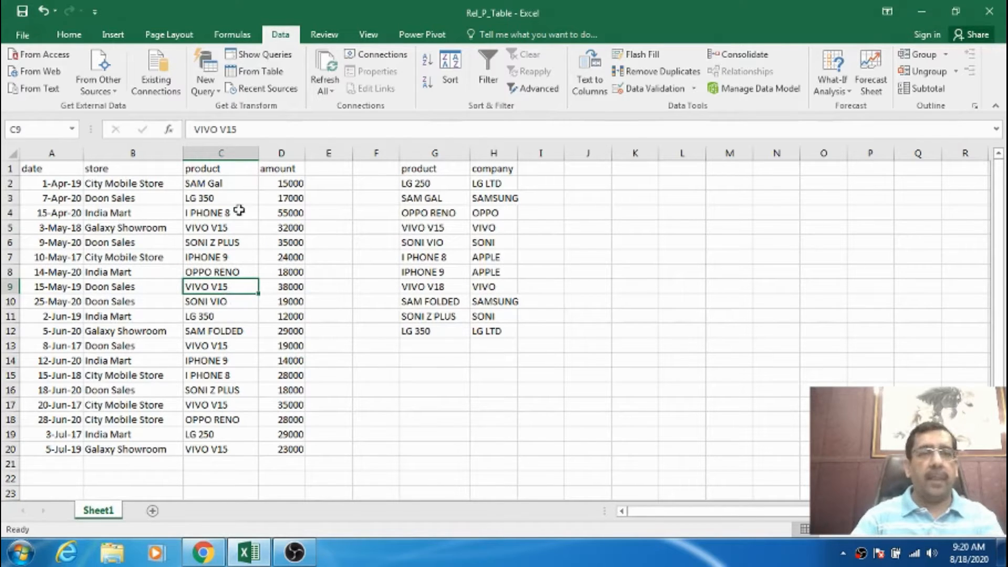
pyautogui.click(226, 169)
pyautogui.click(280, 172)
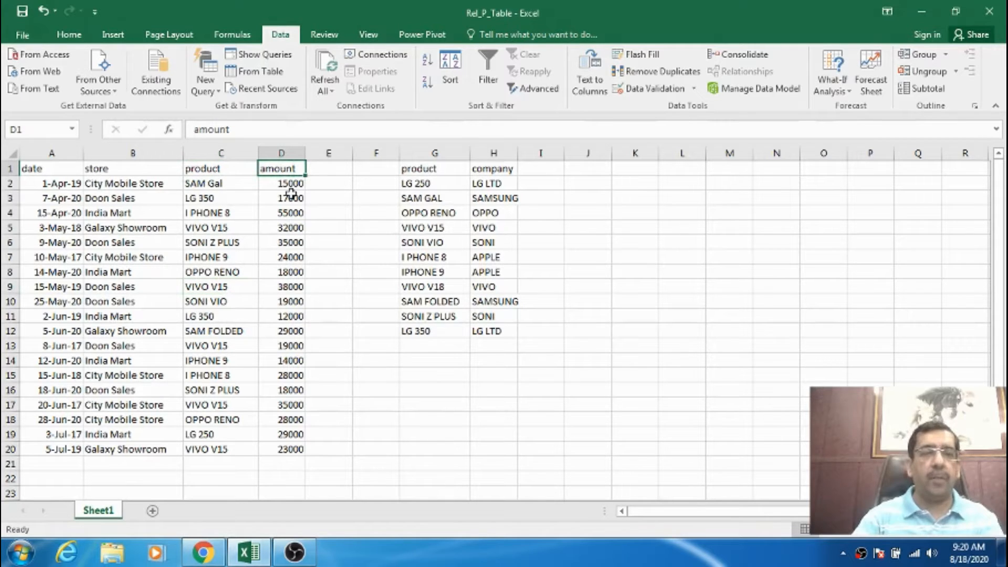
pyautogui.moveTo(289, 184); pyautogui.dragTo(288, 452)
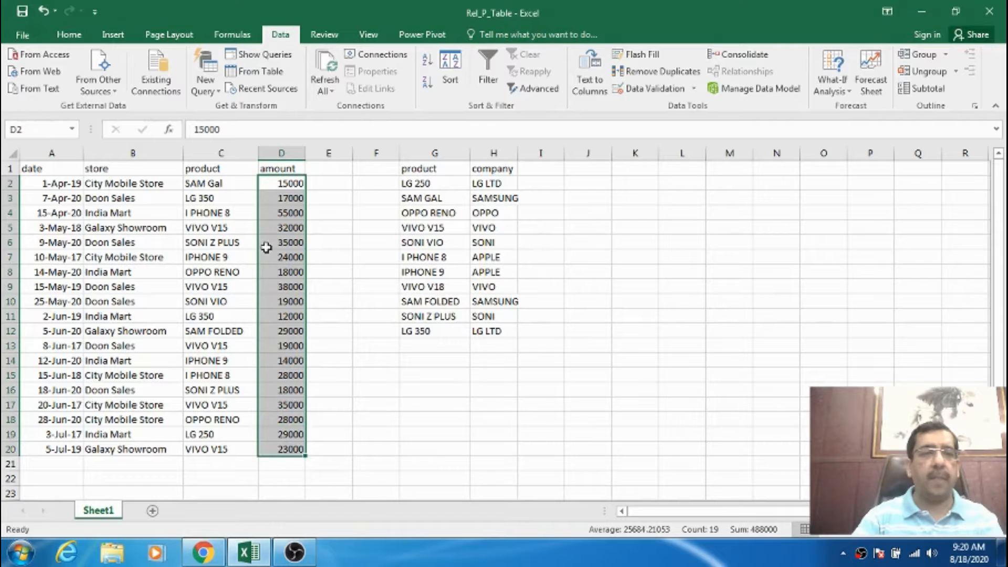
pyautogui.click(267, 168)
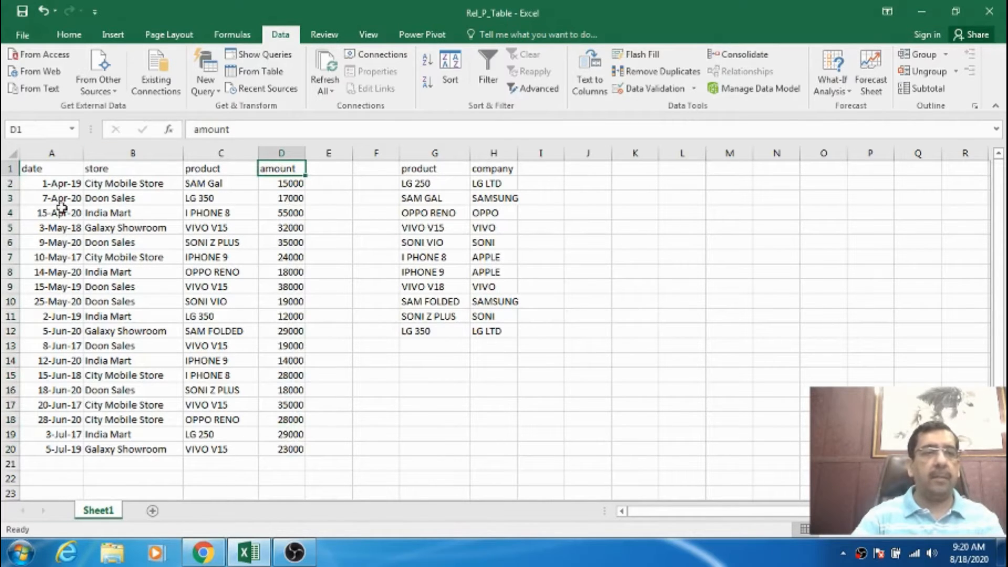
# Examine the separate product and company list in columns G and H.
pyautogui.click(439, 169)
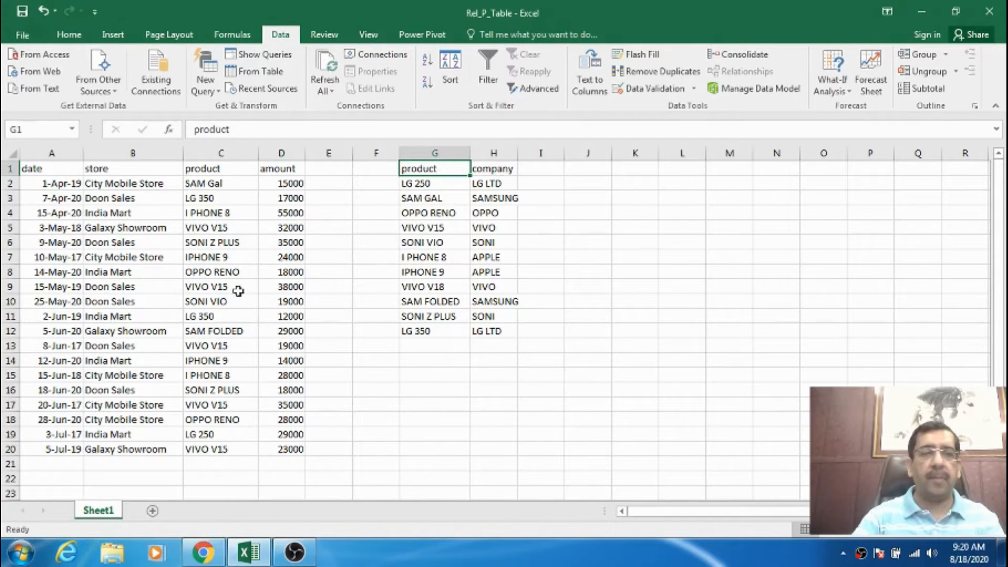
pyautogui.click(427, 183)
pyautogui.click(422, 198)
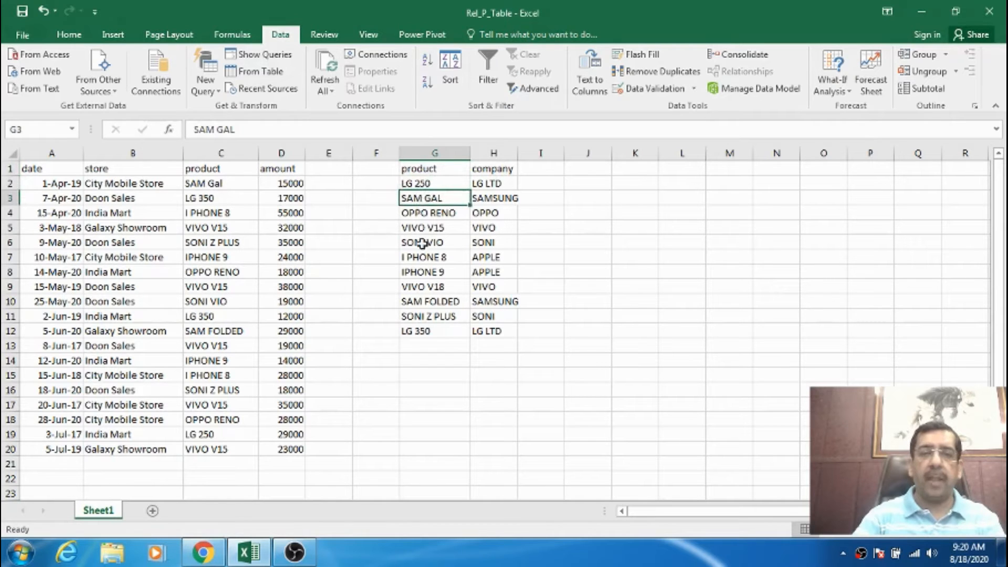
pyautogui.click(418, 330)
pyautogui.click(424, 195)
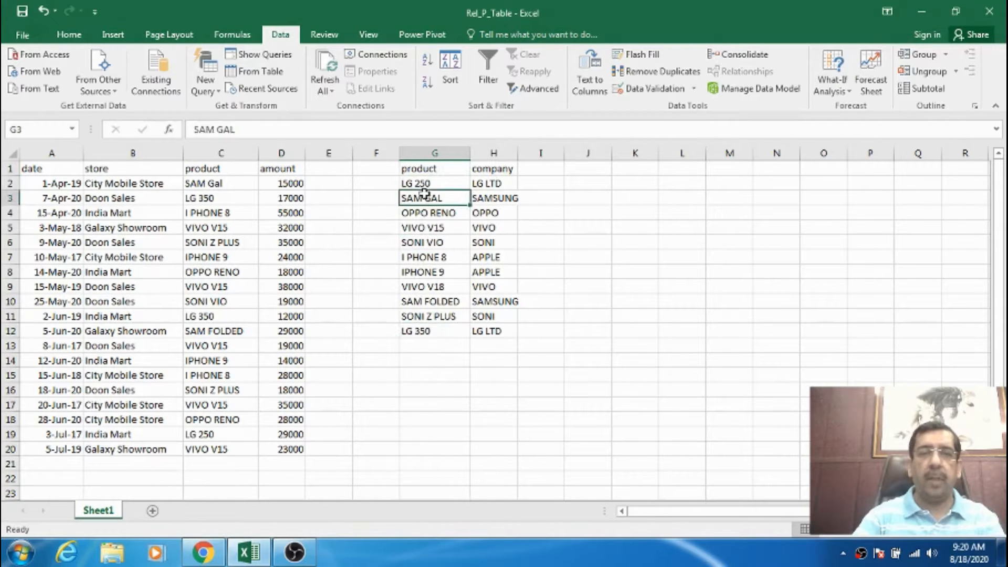
pyautogui.click(426, 213)
pyautogui.click(436, 227)
pyautogui.click(425, 241)
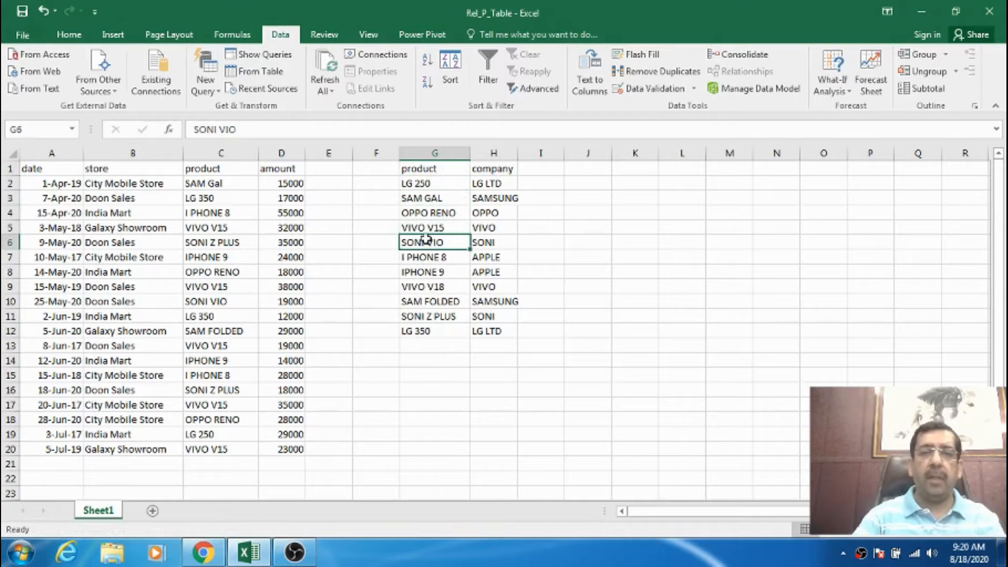
pyautogui.click(423, 183)
pyautogui.click(422, 169)
pyautogui.click(490, 169)
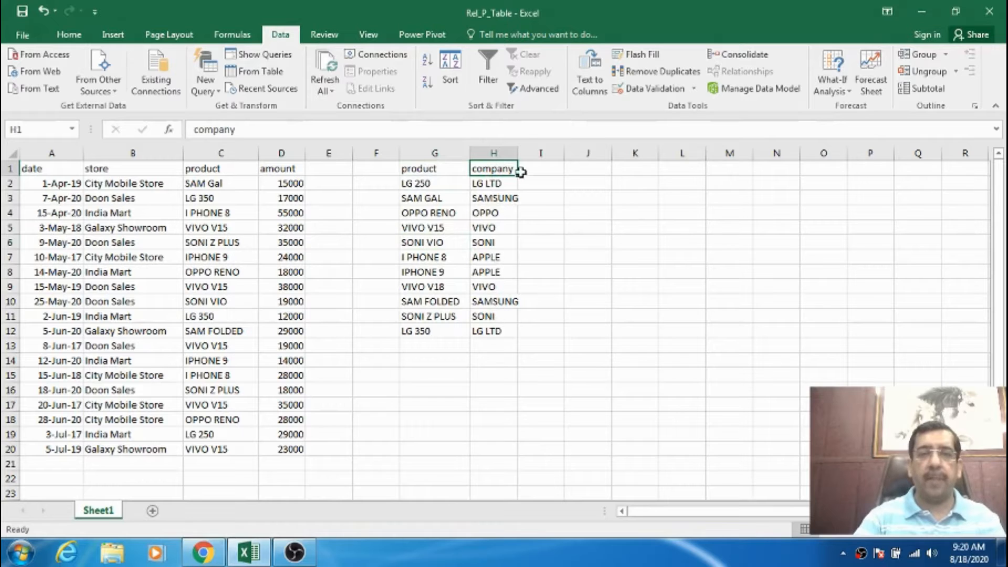
# Widen columns G and H to fit their product and company entries.
pyautogui.moveTo(518, 153); pyautogui.dragTo(477, 153)
pyautogui.click(507, 213)
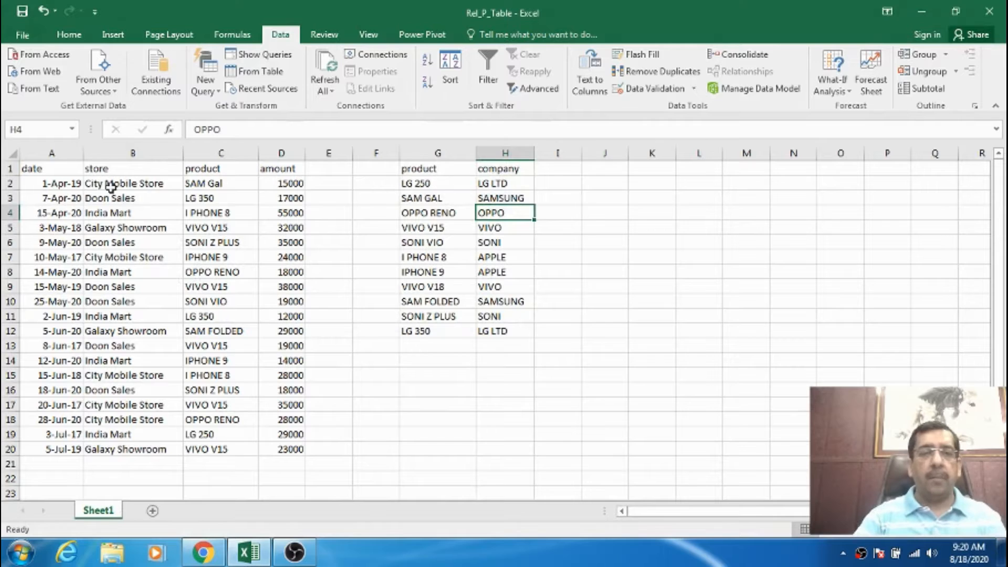
pyautogui.click(73, 170)
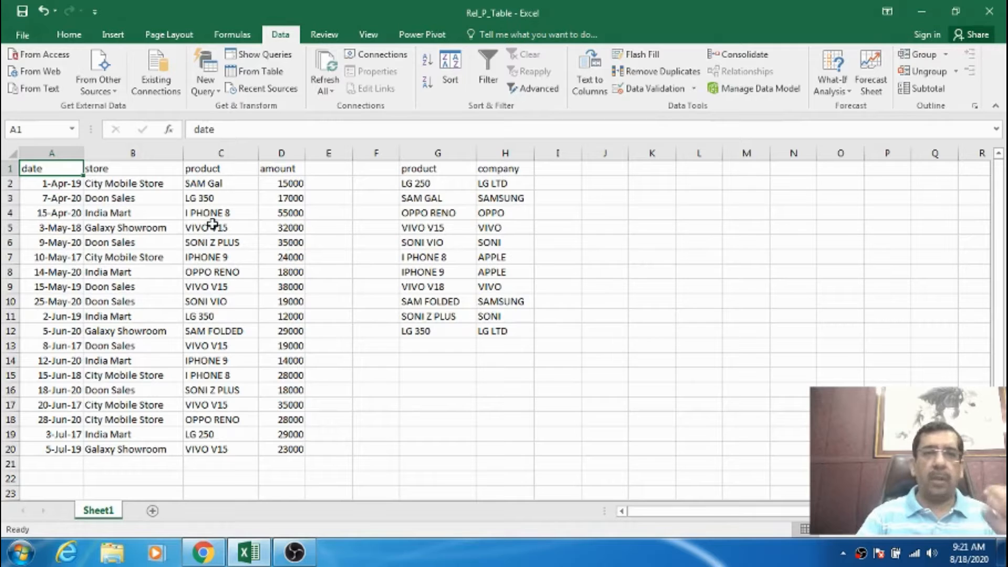
pyautogui.click(122, 215)
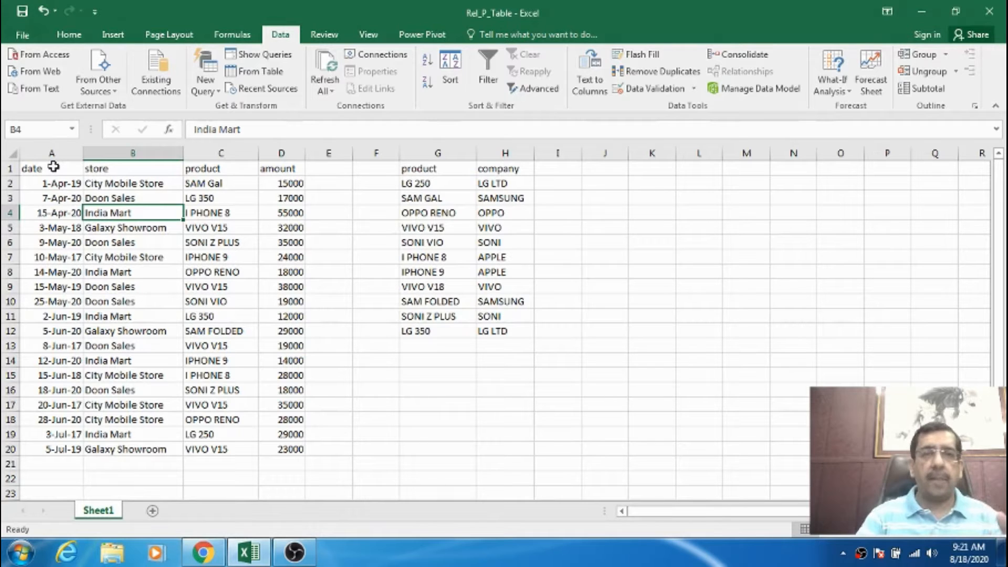
pyautogui.click(60, 227)
# Format the sales data A1:D20 as a table with headers, using the dark blue table style.
pyautogui.moveTo(46, 170); pyautogui.dragTo(270, 447)
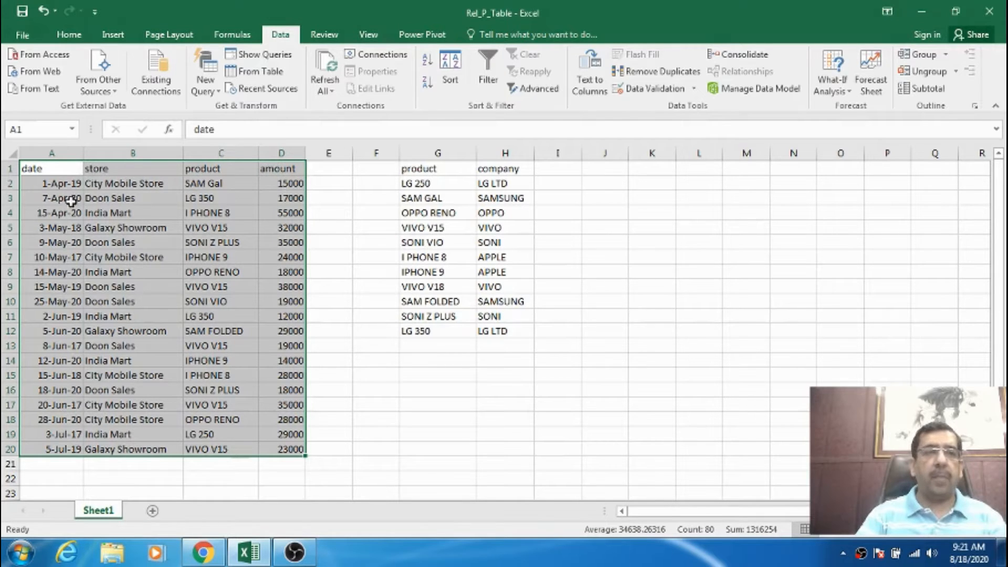
pyautogui.click(66, 35)
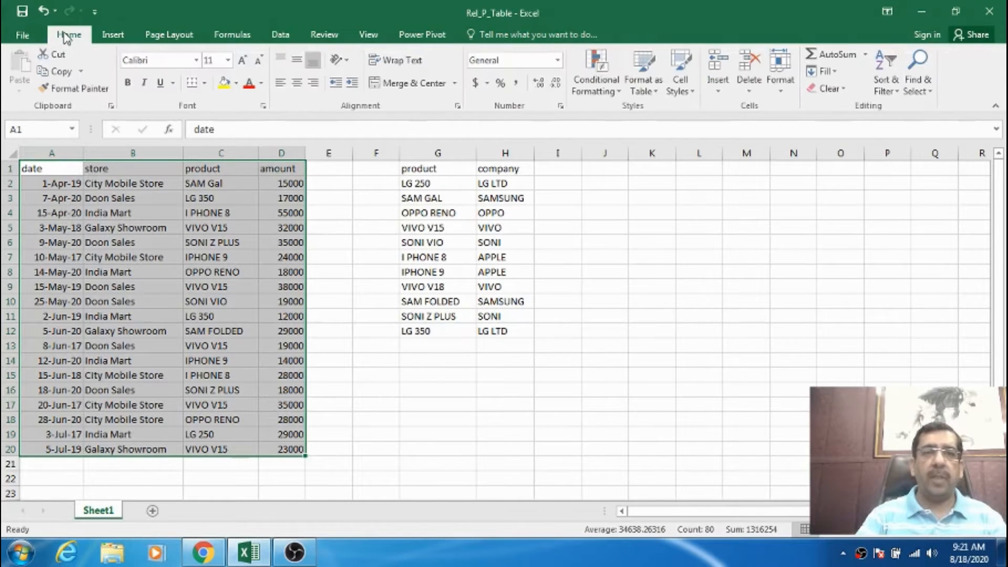
pyautogui.click(656, 92)
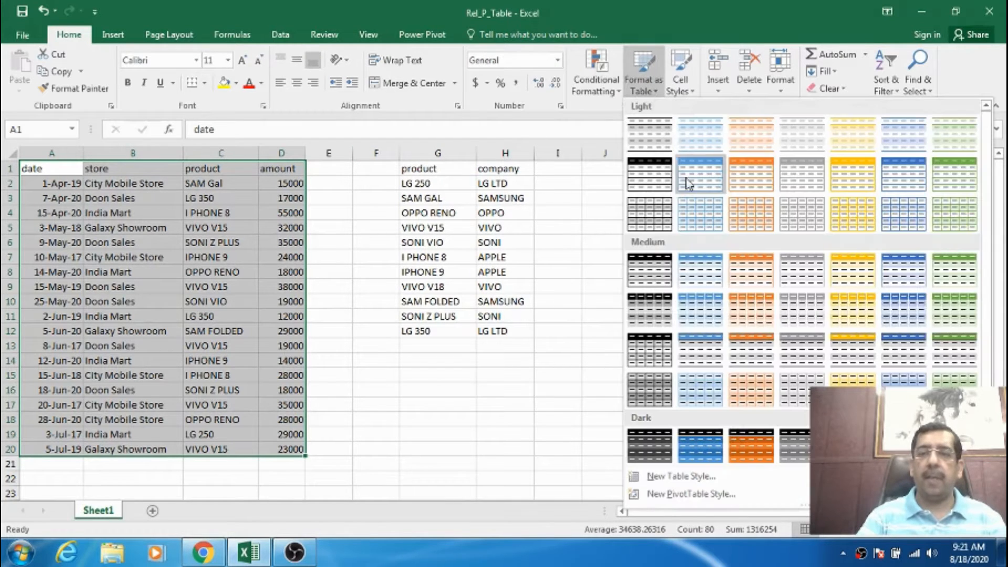
pyautogui.click(714, 430)
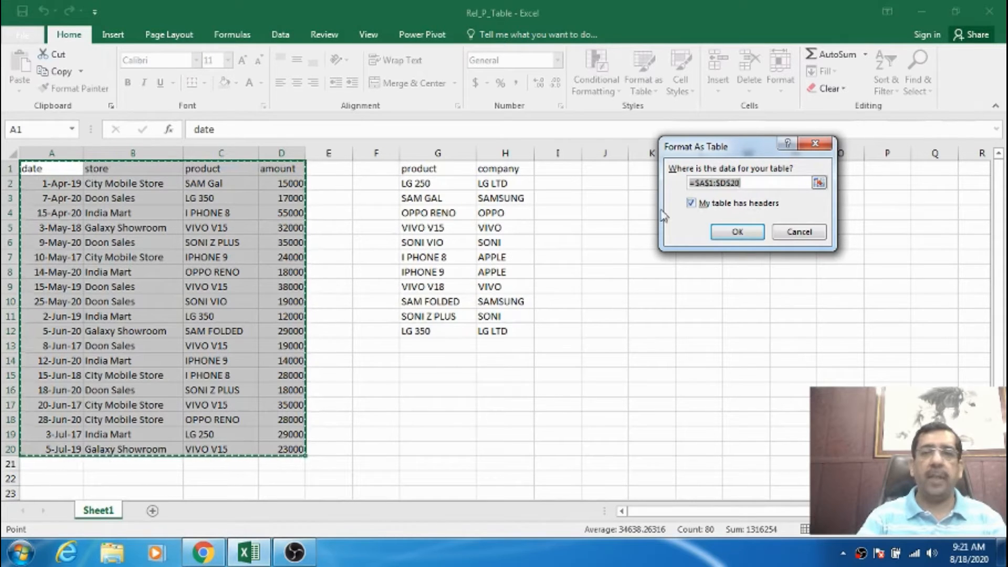
pyautogui.click(724, 227)
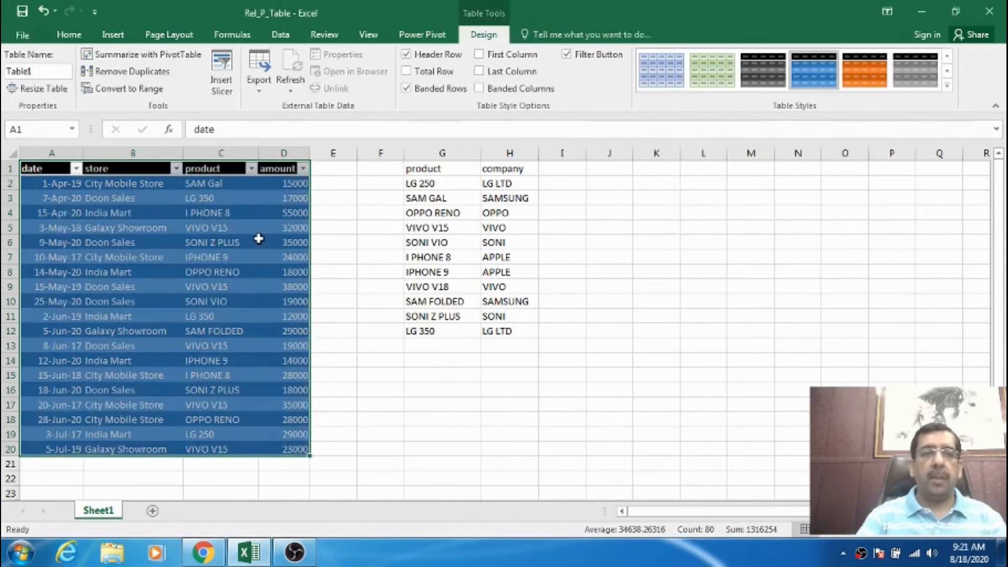
pyautogui.moveTo(261, 239); pyautogui.dragTo(257, 239)
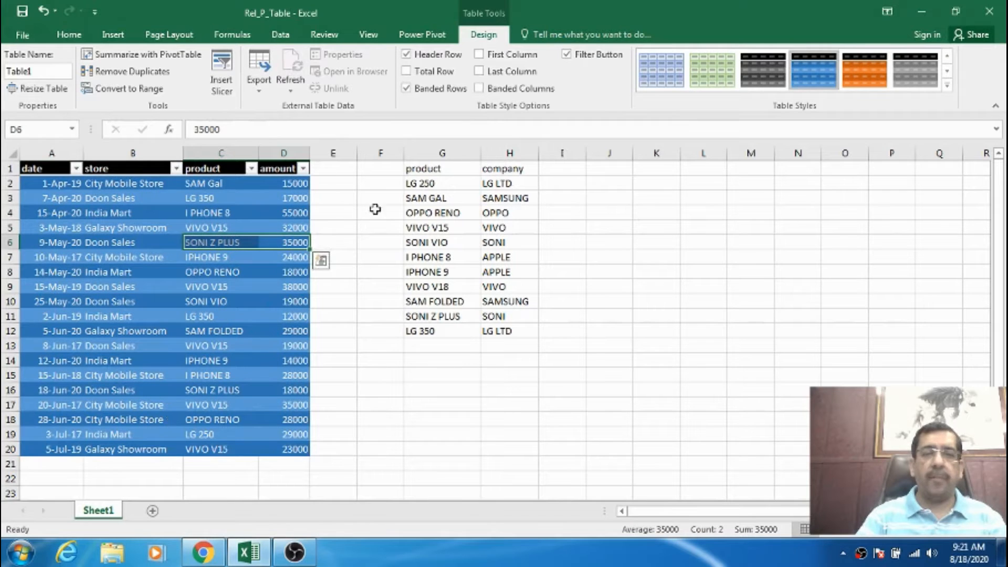
# Format the product and company list G1:H12 as a table with headers, using the dark orange table style.
pyautogui.click(418, 168)
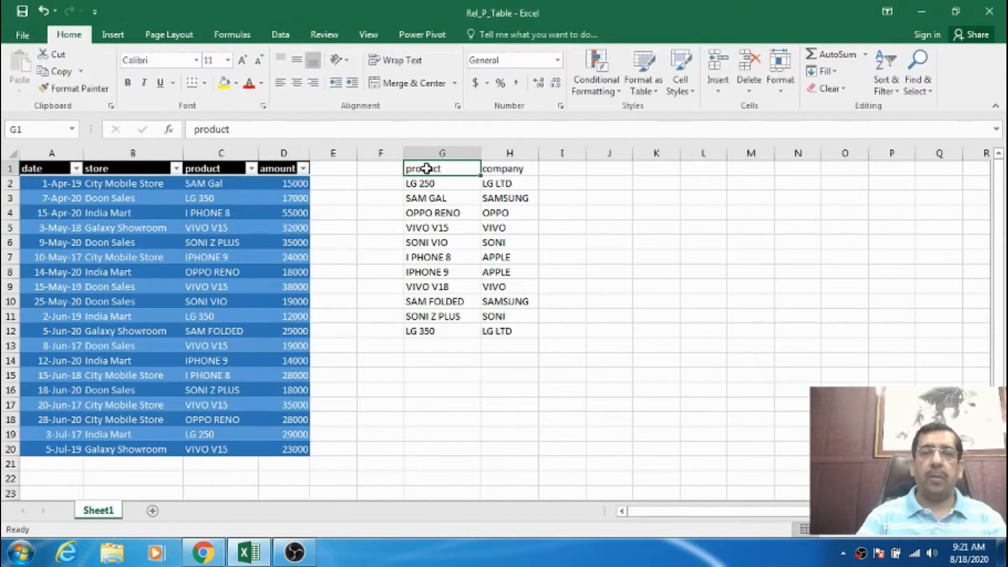
pyautogui.moveTo(426, 169)
pyautogui.mouseDown()
pyautogui.moveTo(493, 171)
pyautogui.moveTo(504, 332)
pyautogui.mouseUp()
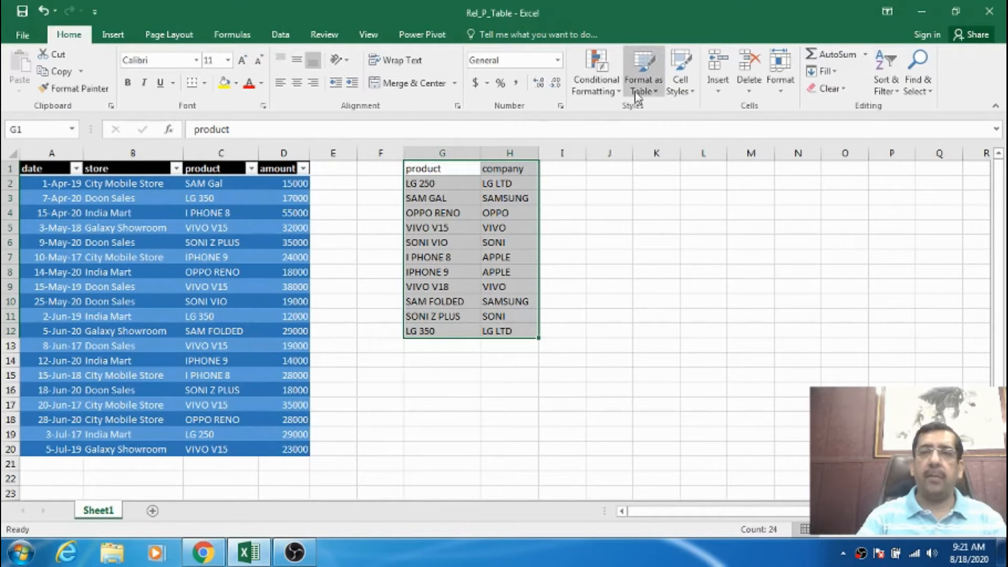
pyautogui.click(654, 91)
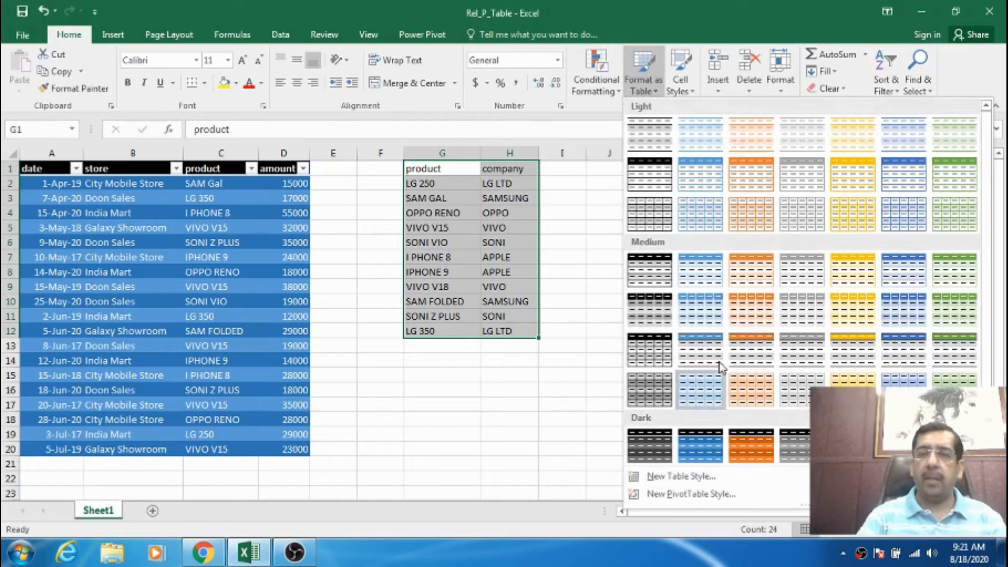
pyautogui.click(758, 444)
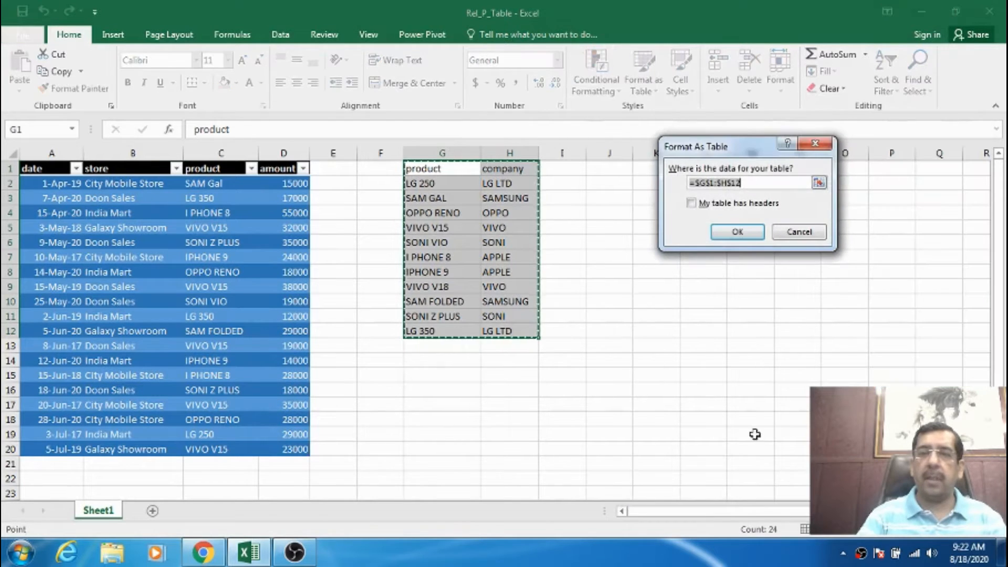
pyautogui.click(703, 204)
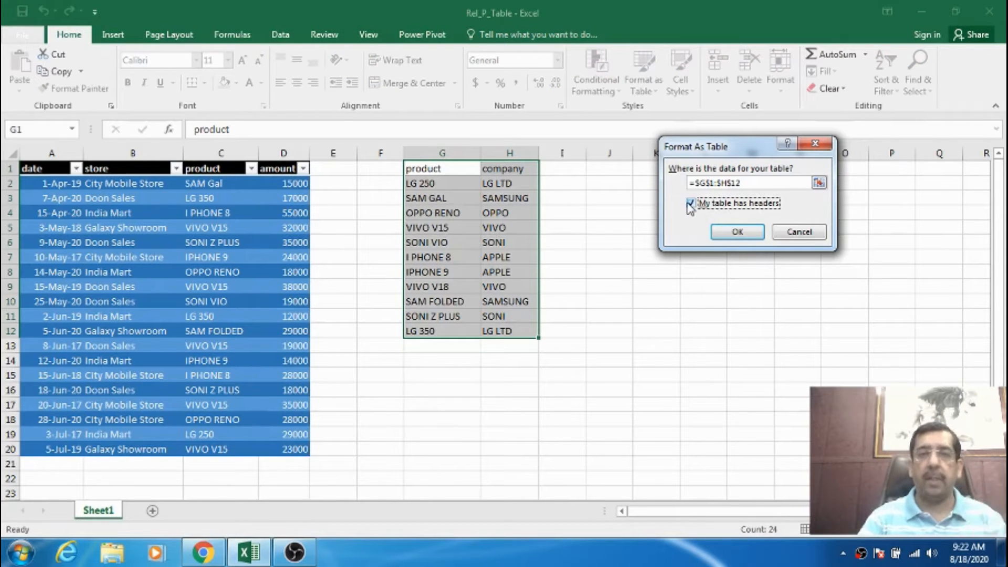
pyautogui.click(733, 231)
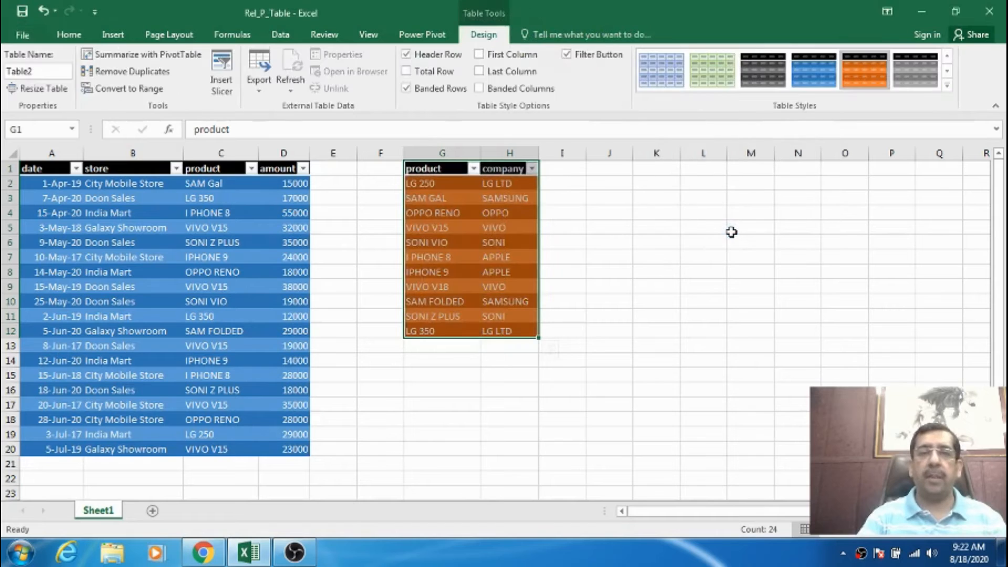
pyautogui.click(647, 226)
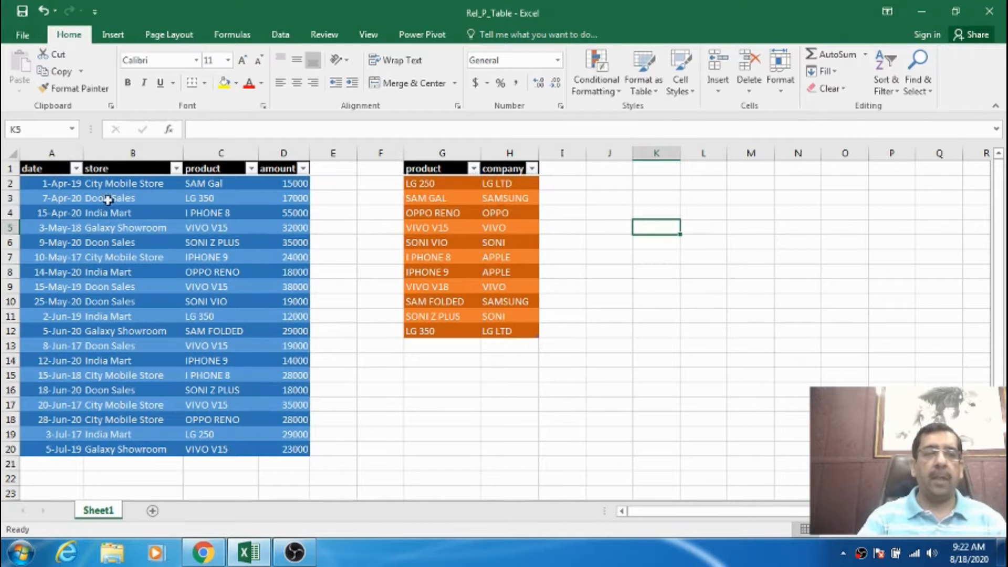
# Rename the blue sales data table as Sales.
pyautogui.click(52, 168)
pyautogui.moveTo(52, 169); pyautogui.dragTo(279, 448)
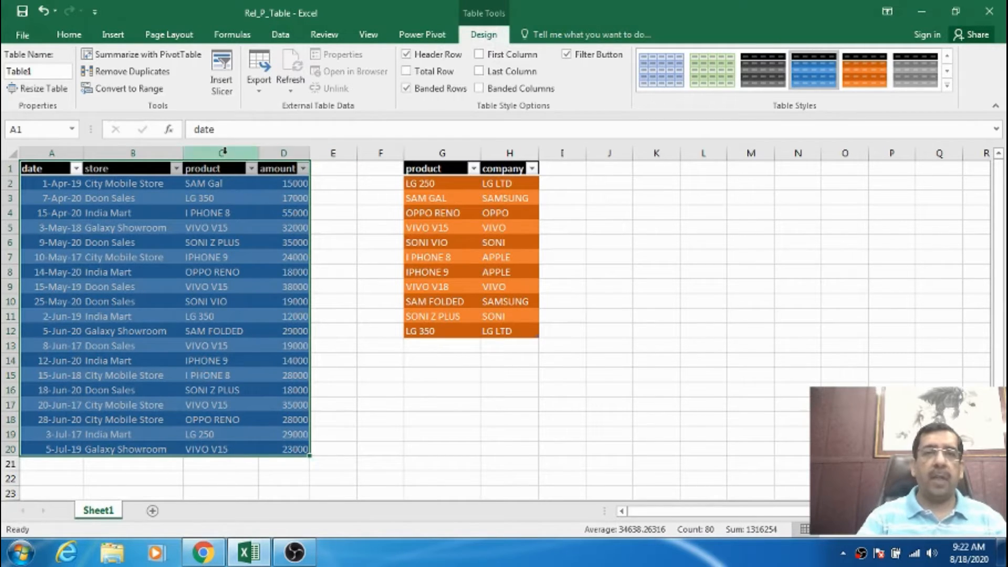
pyautogui.click(38, 72)
pyautogui.moveTo(8, 71); pyautogui.dragTo(46, 70)
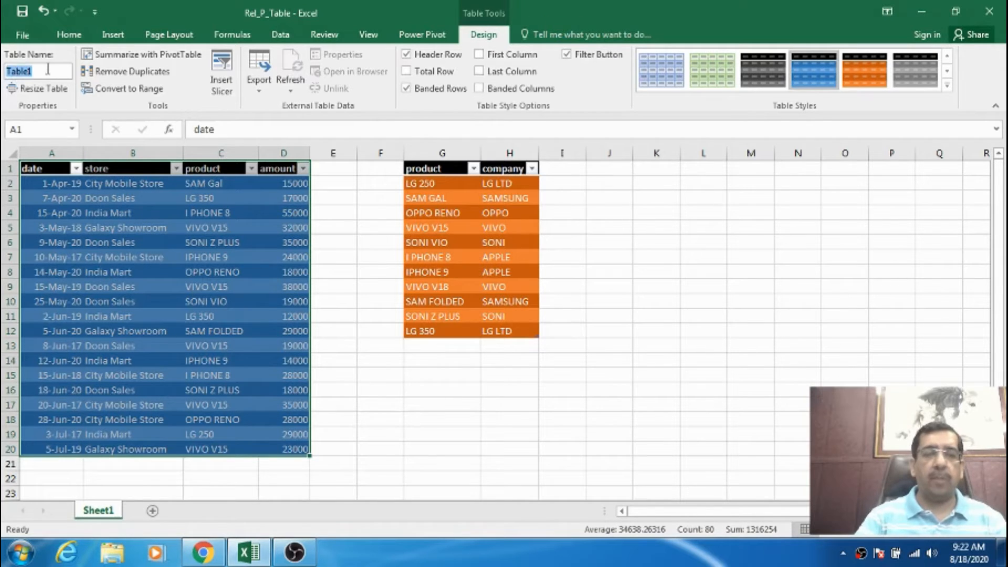
pyautogui.write('Sa')
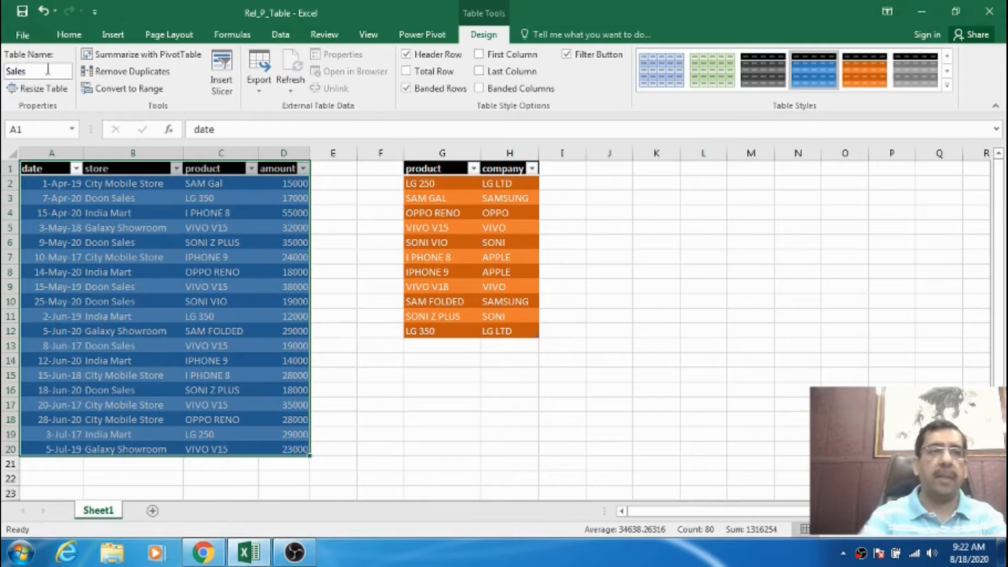
pyautogui.press('Return')
pyautogui.click(55, 160)
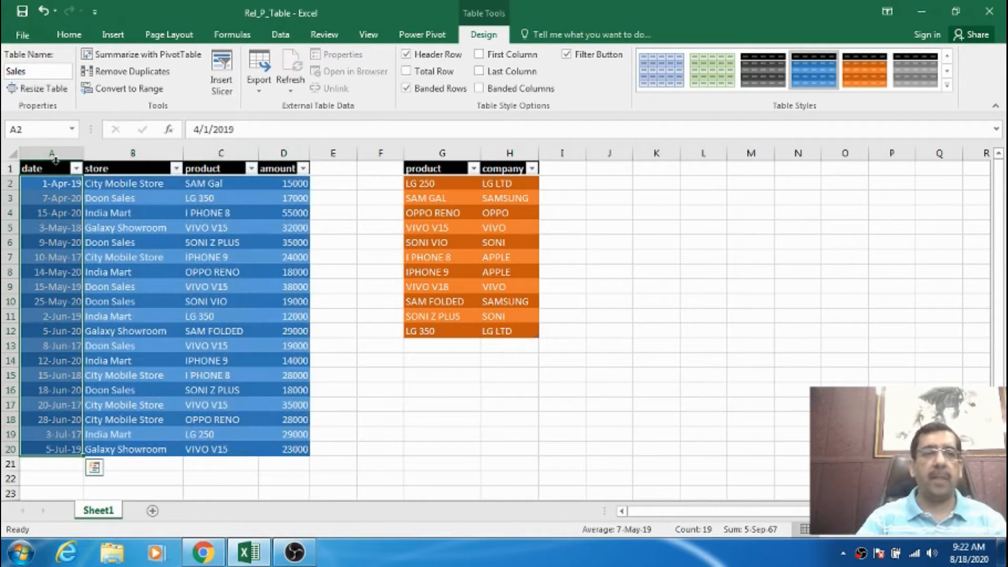
pyautogui.click(54, 167)
pyautogui.click(113, 167)
pyautogui.click(41, 168)
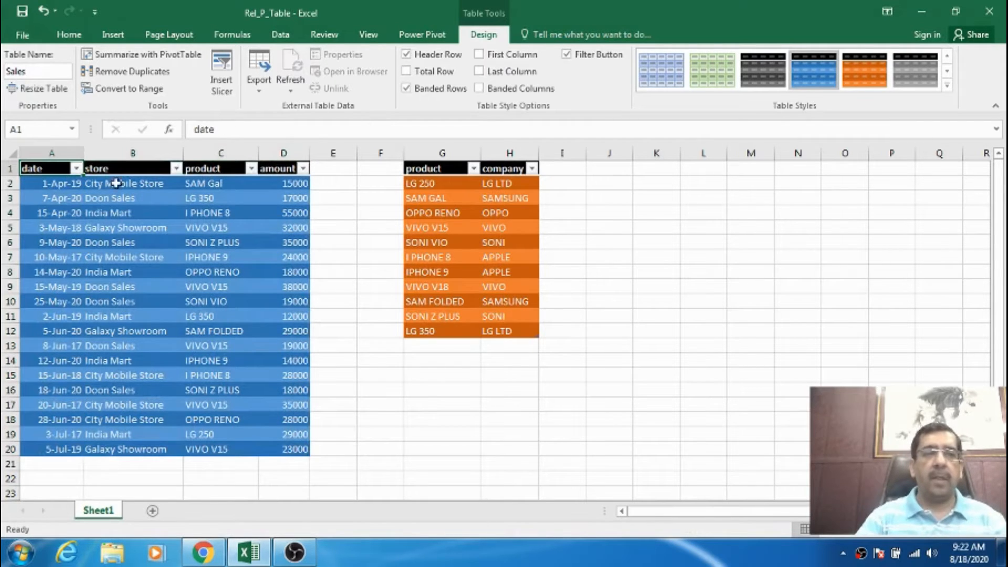
# Rename the orange product and company table as Company.
pyautogui.moveTo(429, 167); pyautogui.dragTo(500, 331)
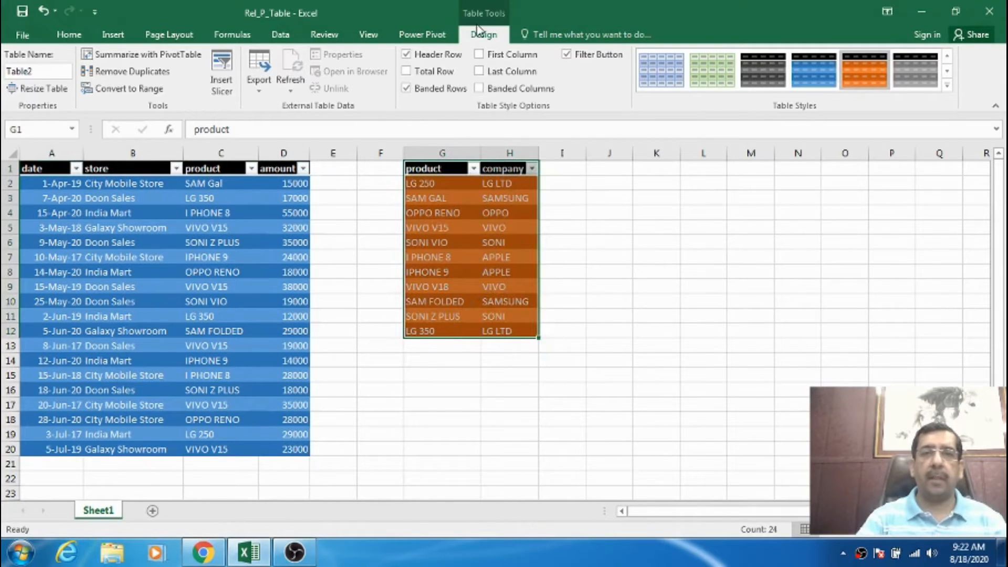
pyautogui.click(45, 71)
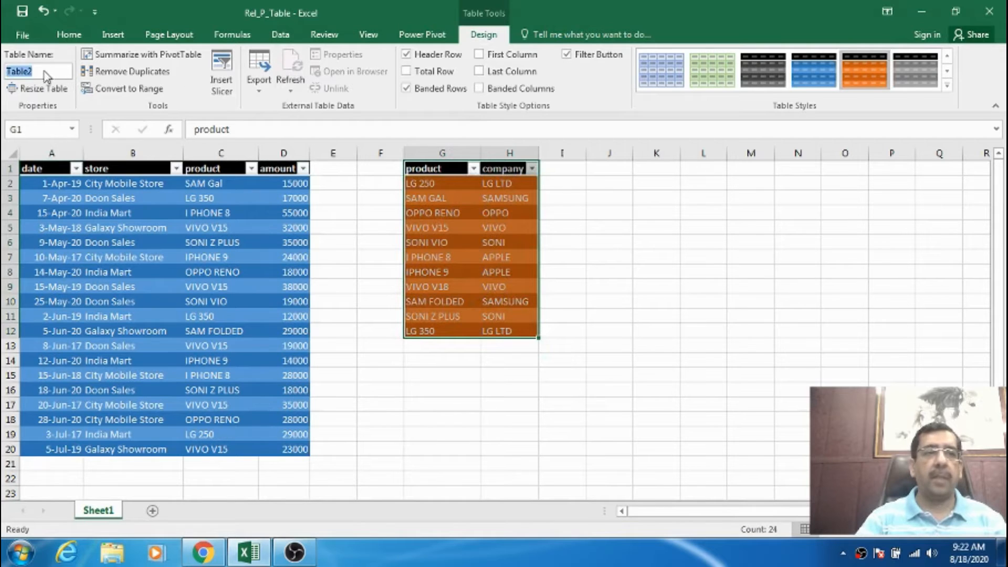
pyautogui.click(4, 72)
pyautogui.doubleClick(4, 72)
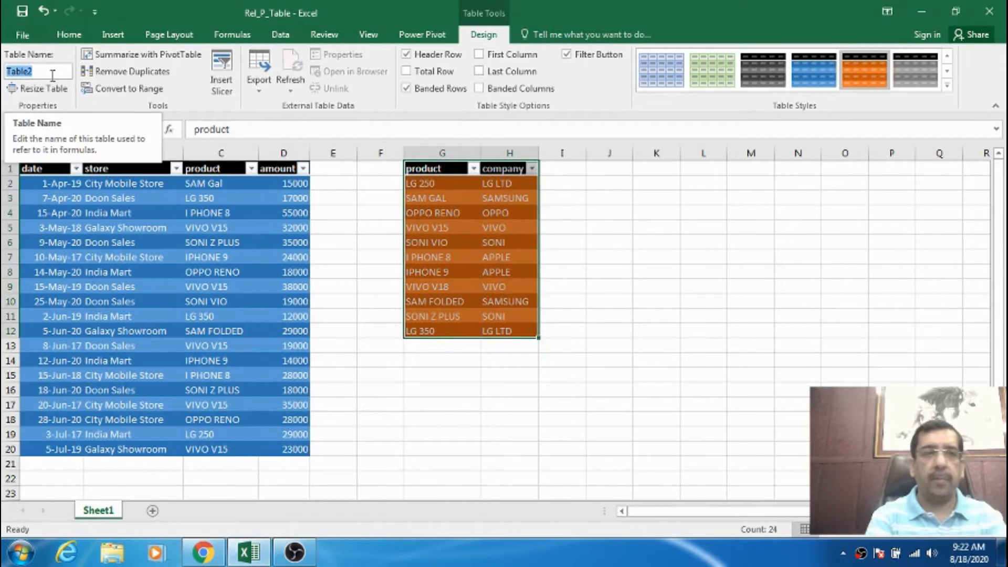
pyautogui.write('Compan')
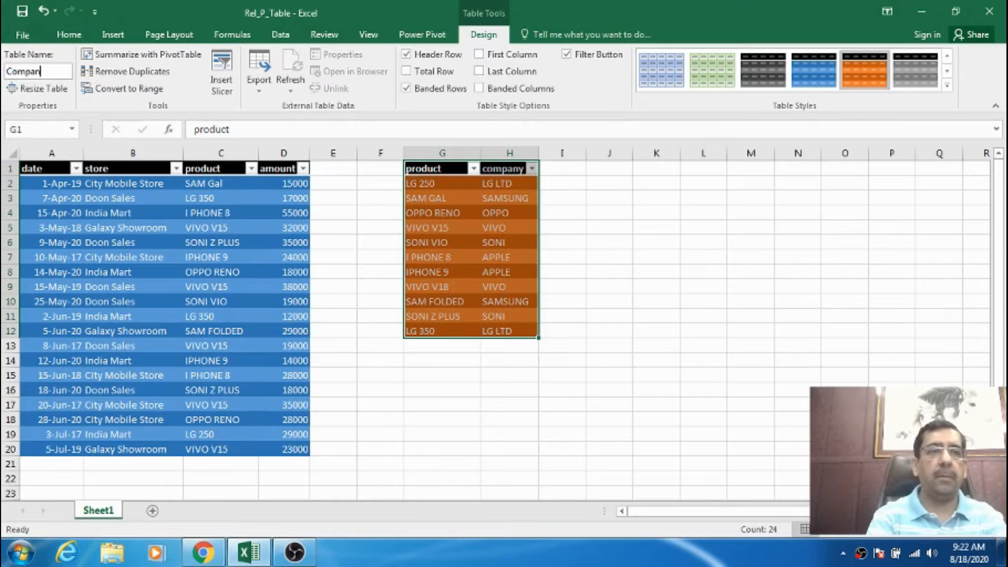
pyautogui.write('y')
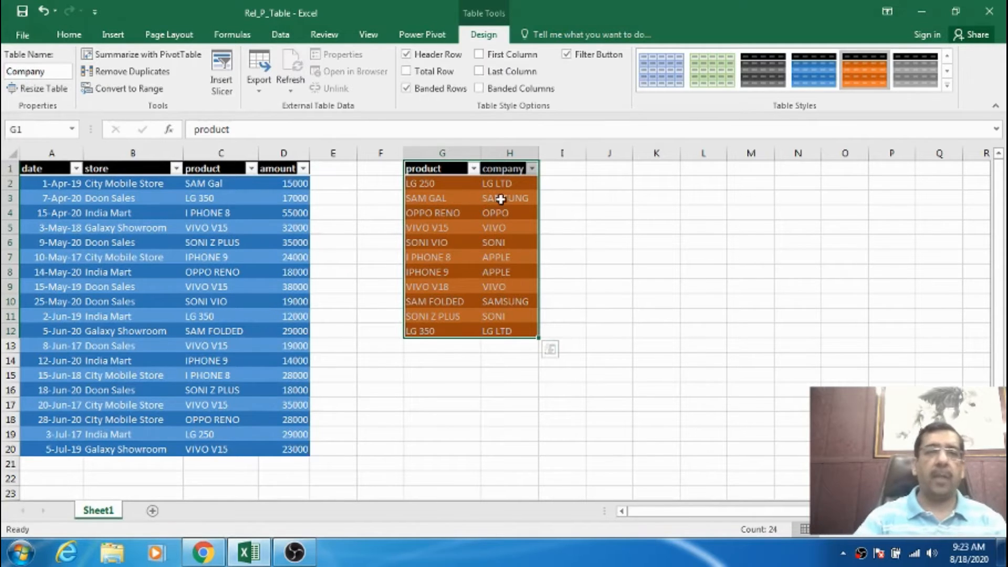
# Check the names assigned to the sales table and the product-company table.
pyautogui.click(47, 169)
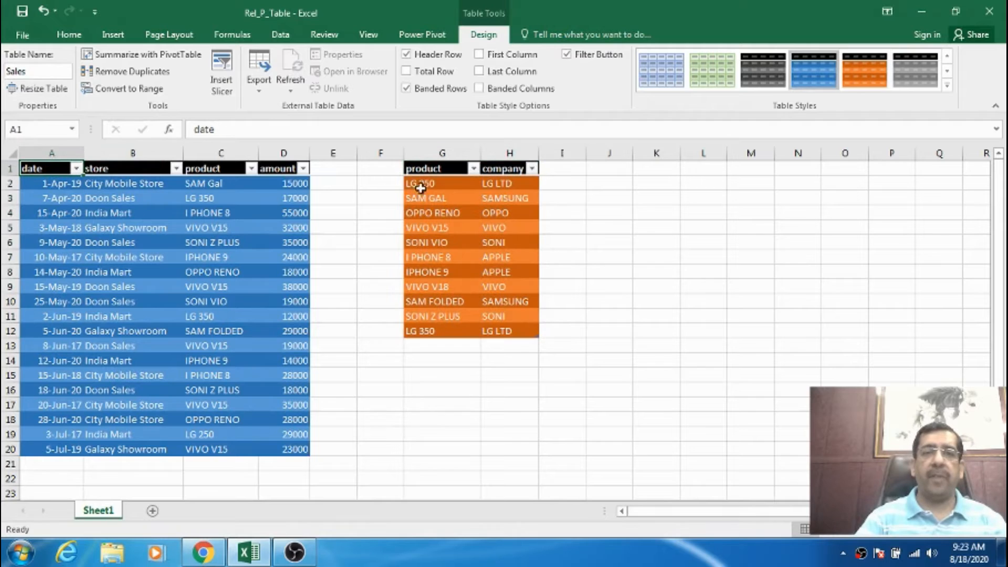
pyautogui.click(440, 161)
pyautogui.click(64, 168)
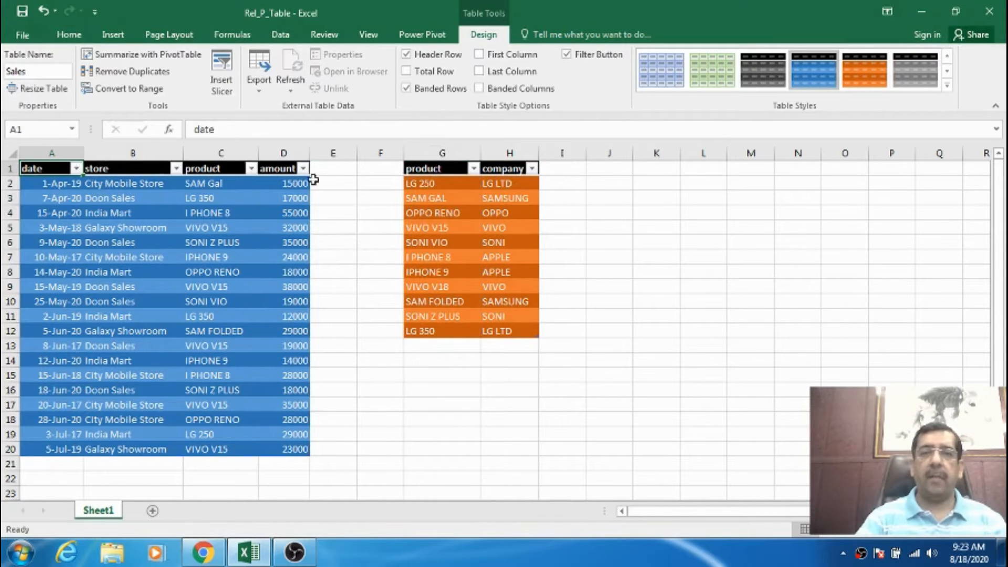
pyautogui.moveTo(48, 165); pyautogui.dragTo(186, 173)
pyautogui.moveTo(272, 456); pyautogui.dragTo(281, 310)
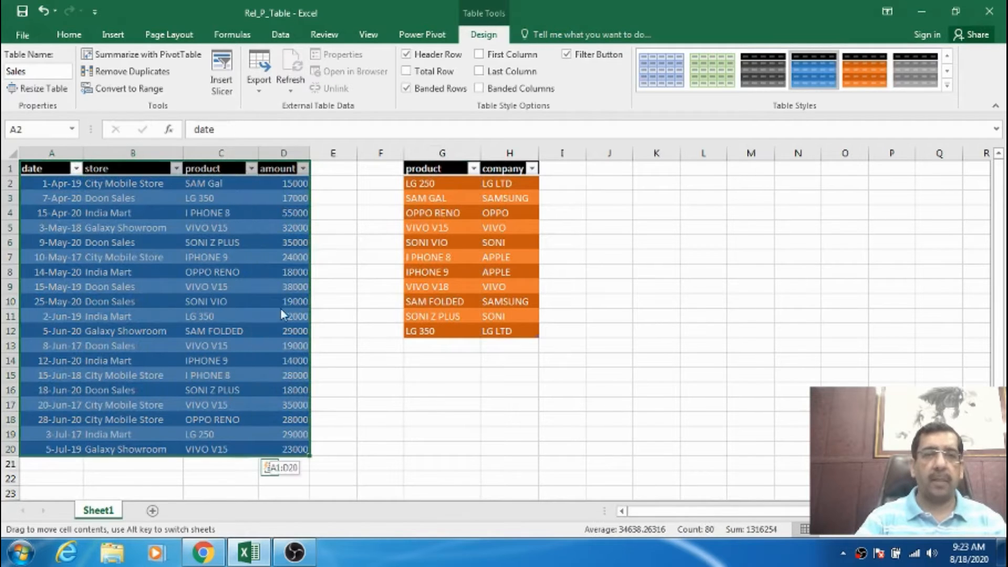
pyautogui.click(330, 239)
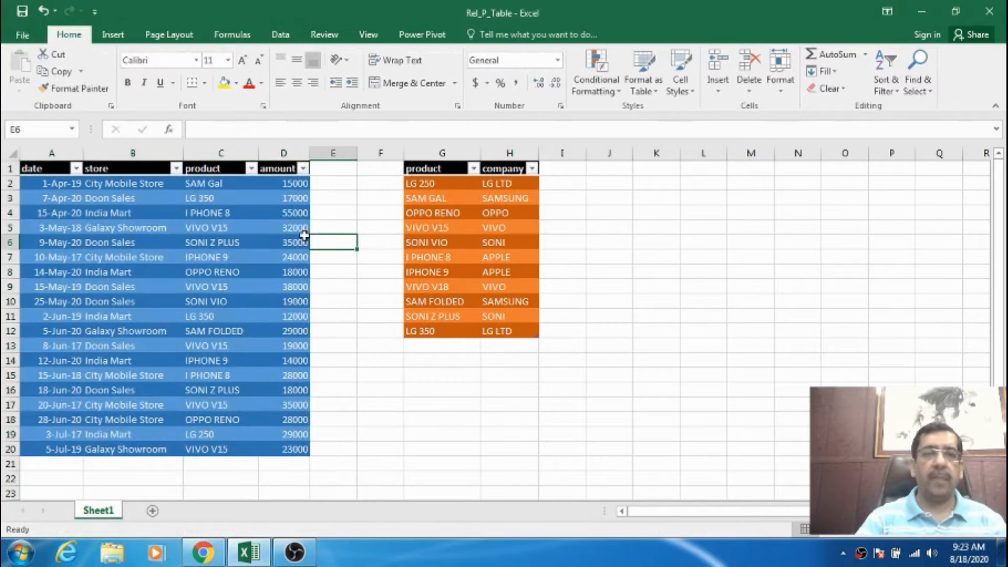
# Create a PivotTable from the Sales table at cell K1 of the existing Sheet1, adding the data to the Data Model.
pyautogui.moveTo(55, 172); pyautogui.dragTo(293, 453)
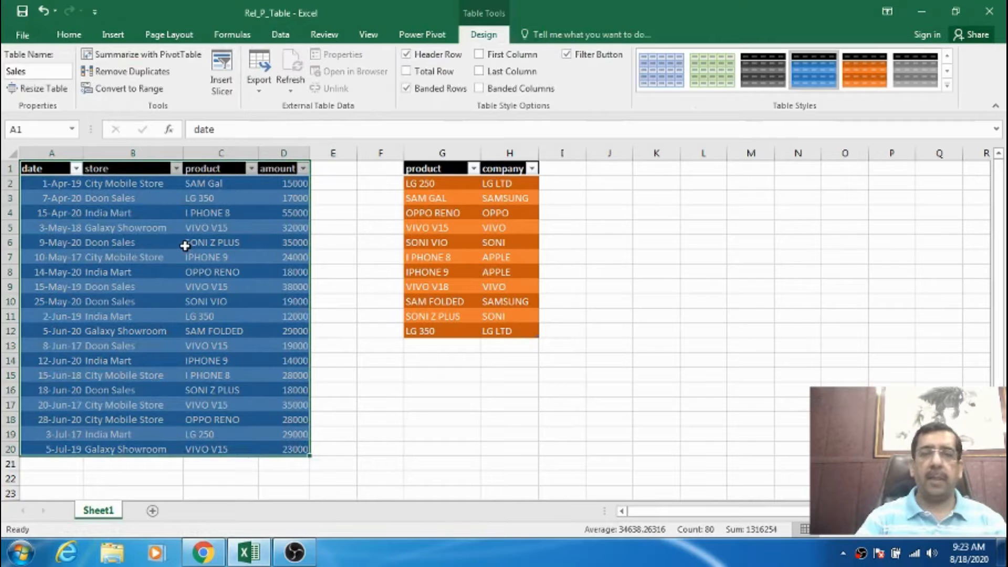
pyautogui.click(114, 36)
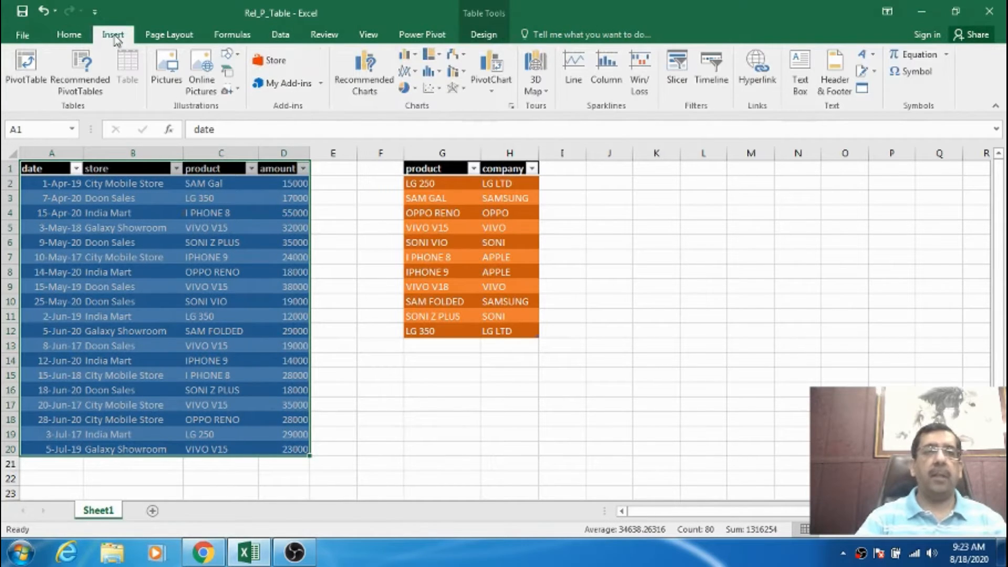
pyautogui.click(267, 38)
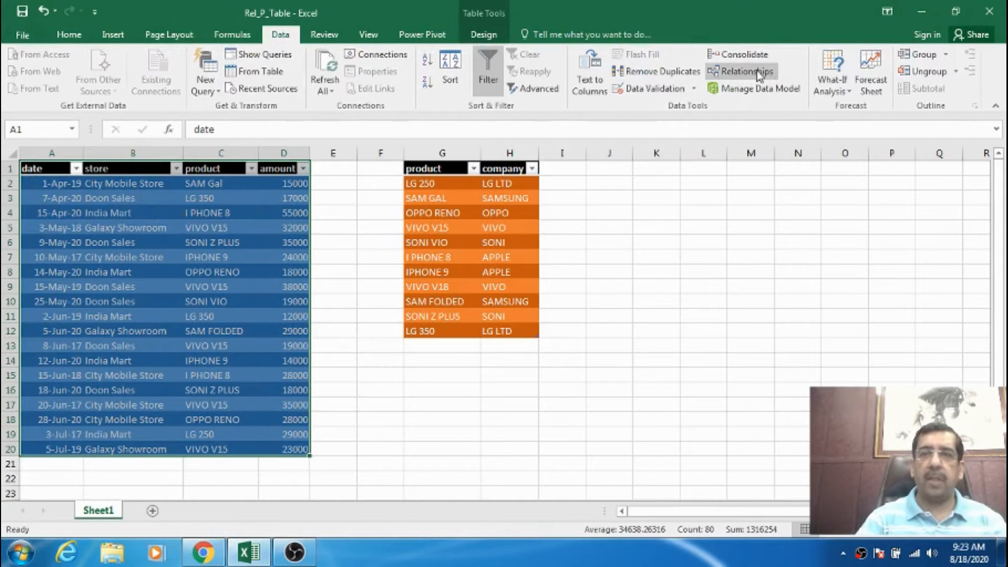
pyautogui.click(114, 36)
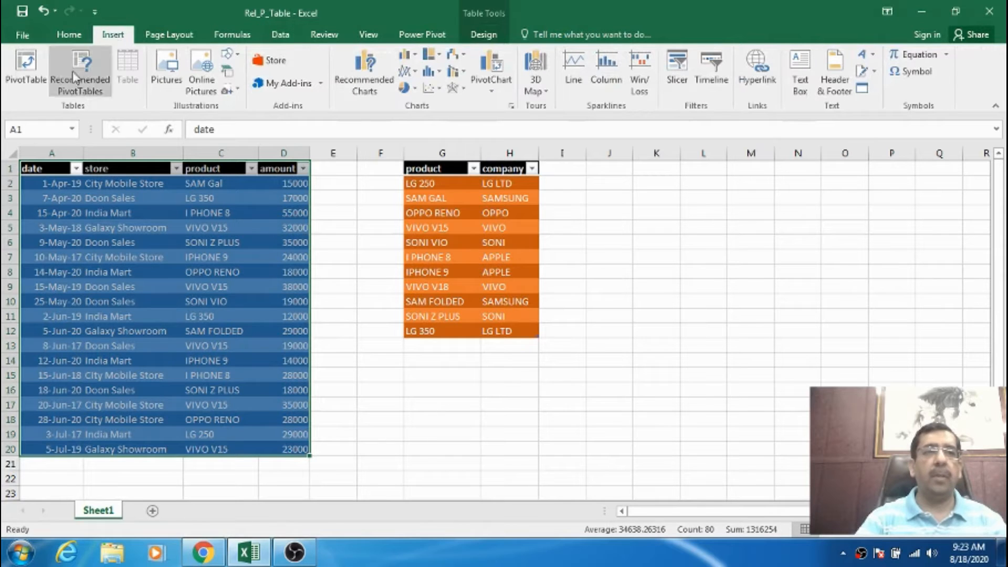
pyautogui.click(26, 71)
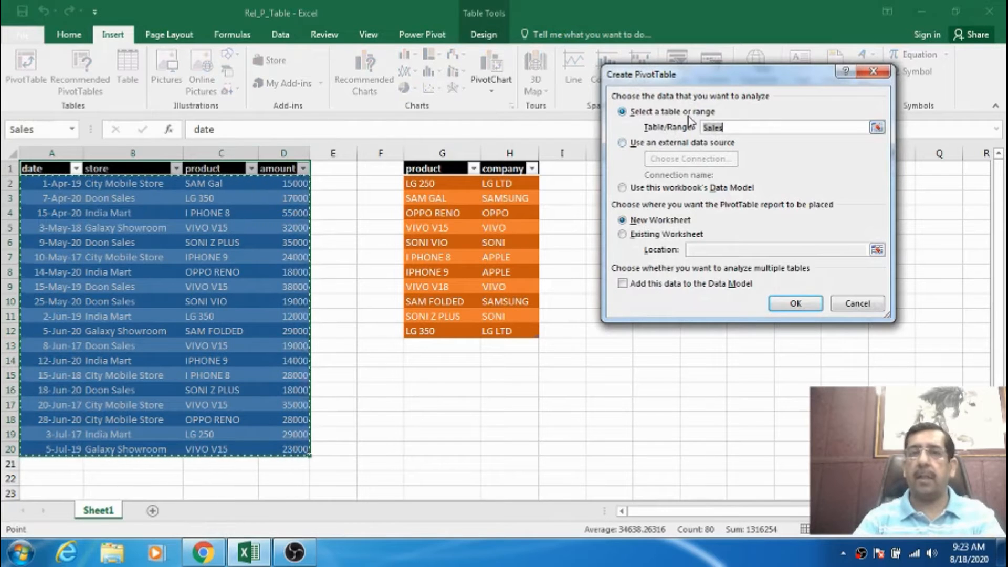
pyautogui.moveTo(729, 77); pyautogui.dragTo(828, 63)
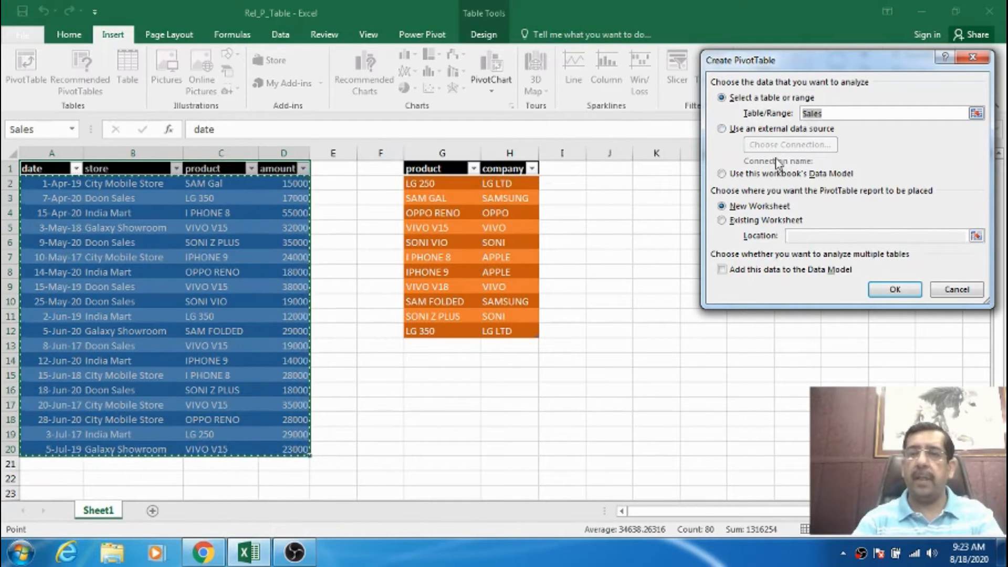
pyautogui.click(756, 221)
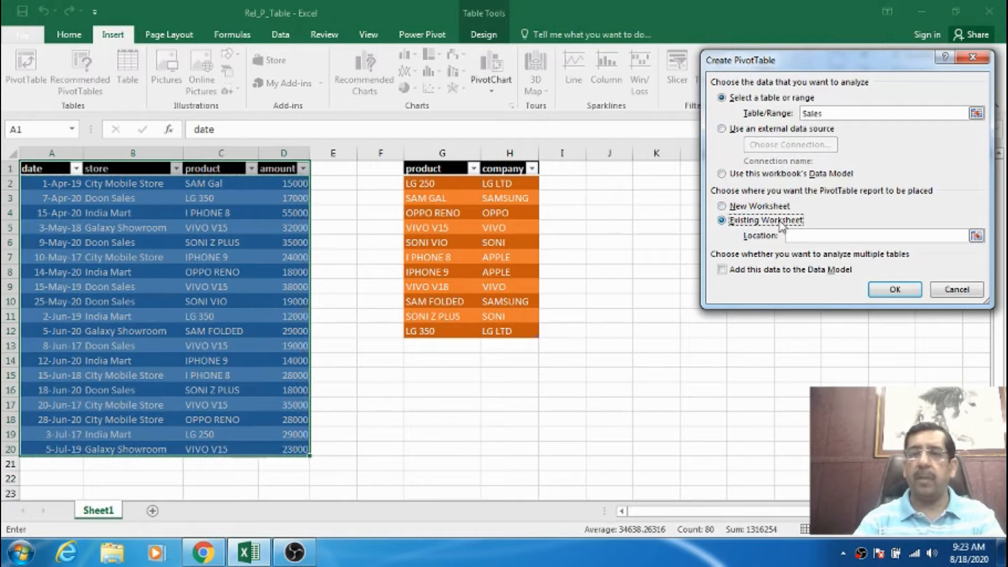
pyautogui.click(802, 236)
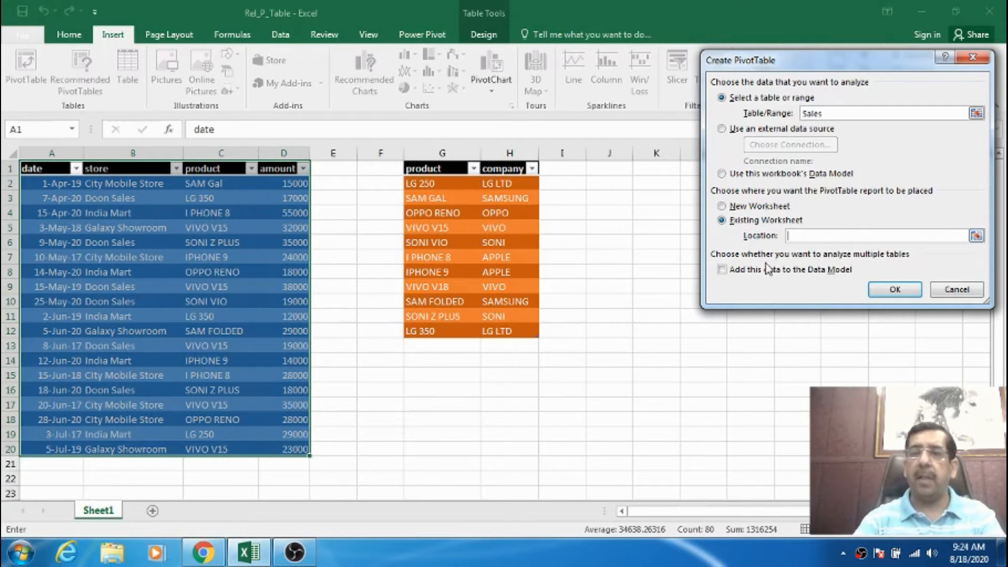
pyautogui.click(724, 270)
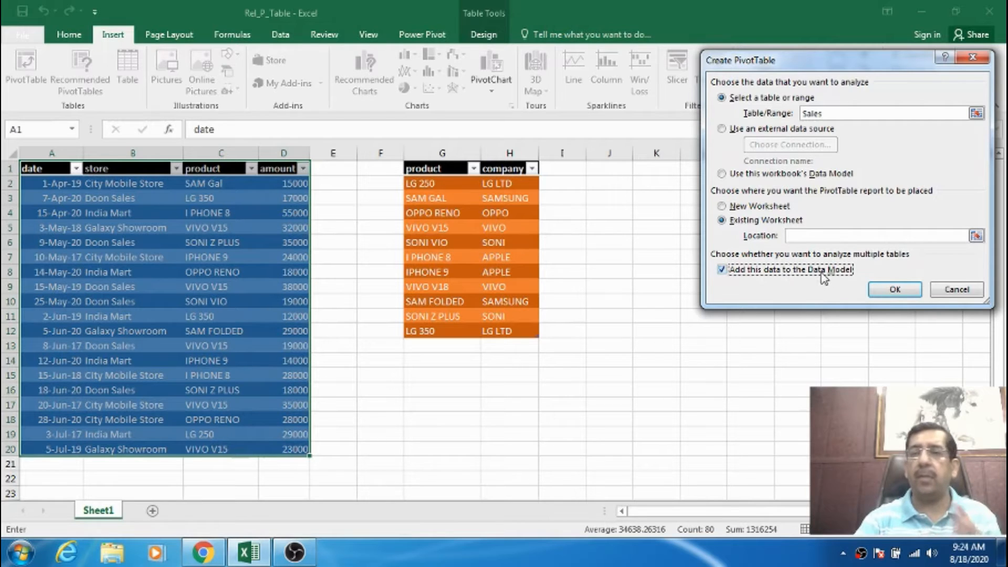
pyautogui.click(806, 235)
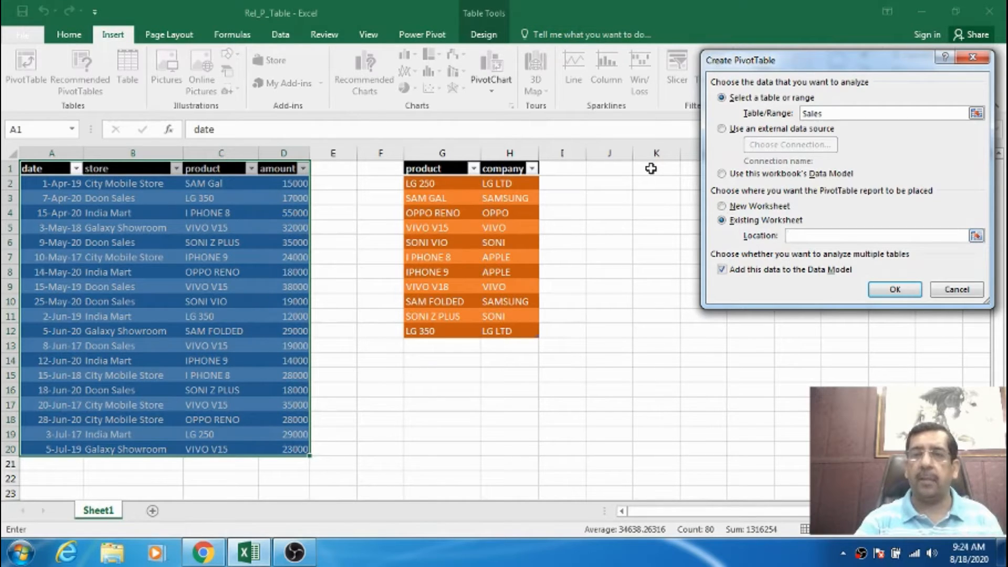
pyautogui.click(651, 168)
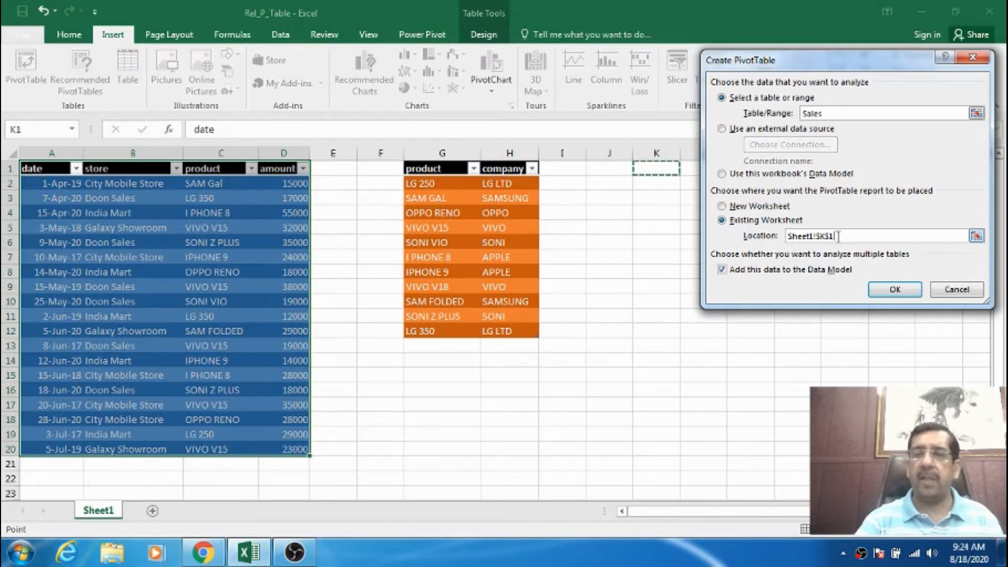
pyautogui.click(896, 290)
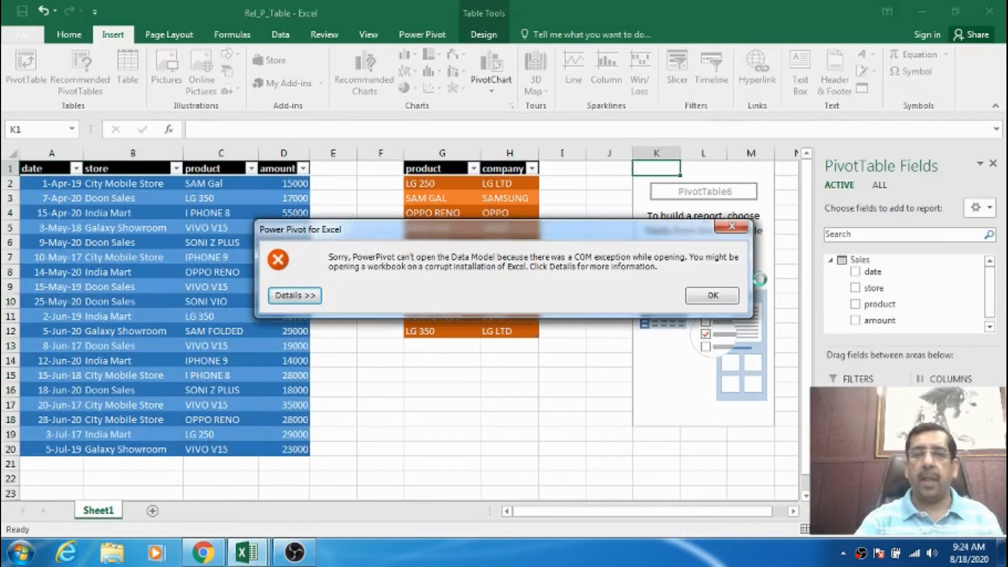
# Dismiss the Power Pivot error and list all workbook tables in the PivotTable fields.
pyautogui.click(705, 295)
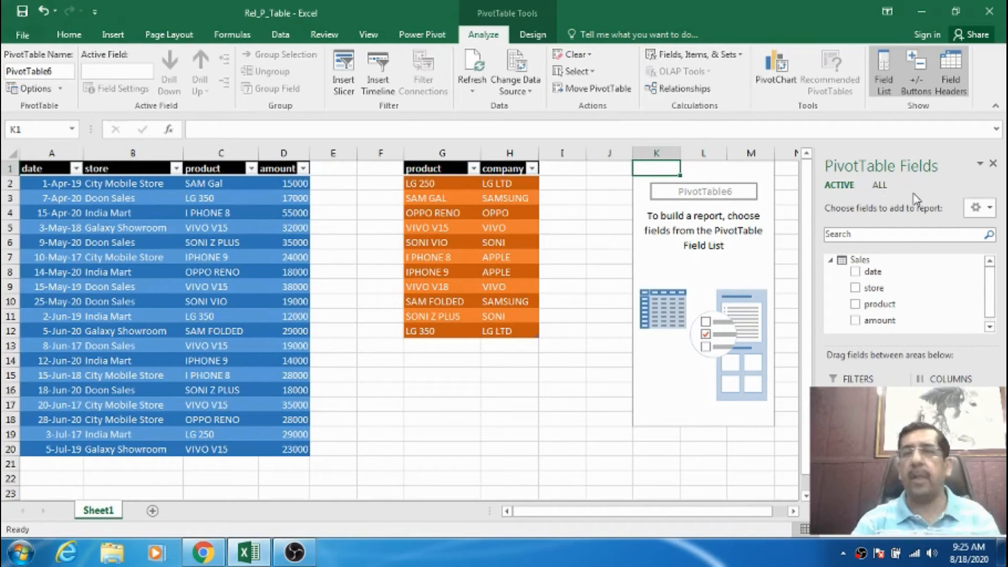
pyautogui.click(879, 185)
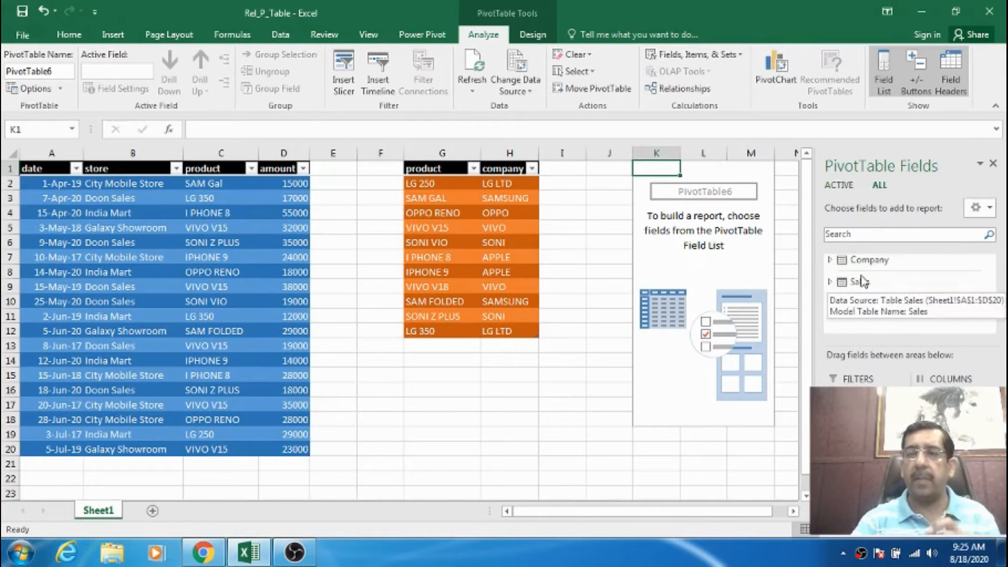
# Expand the Company and Sales tables in the PivotTable fields and review the fields each one contains.
pyautogui.click(831, 261)
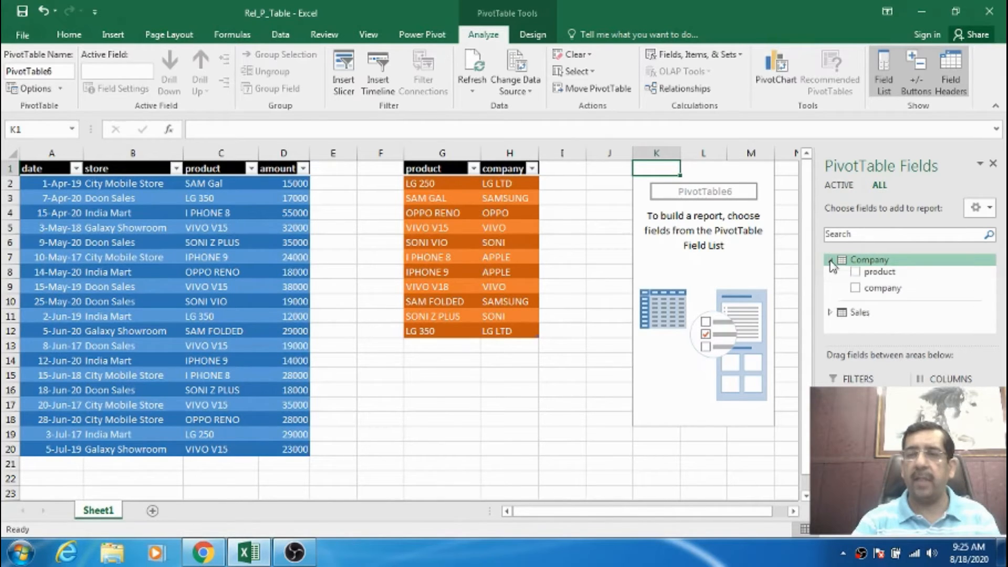
pyautogui.click(828, 312)
pyautogui.moveTo(993, 304); pyautogui.dragTo(994, 283)
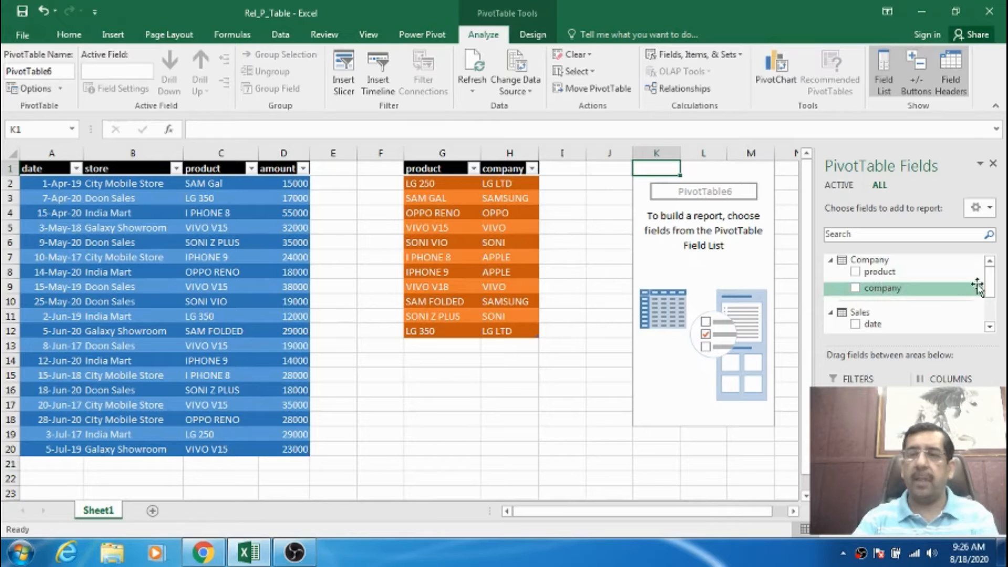
pyautogui.moveTo(990, 282); pyautogui.dragTo(994, 309)
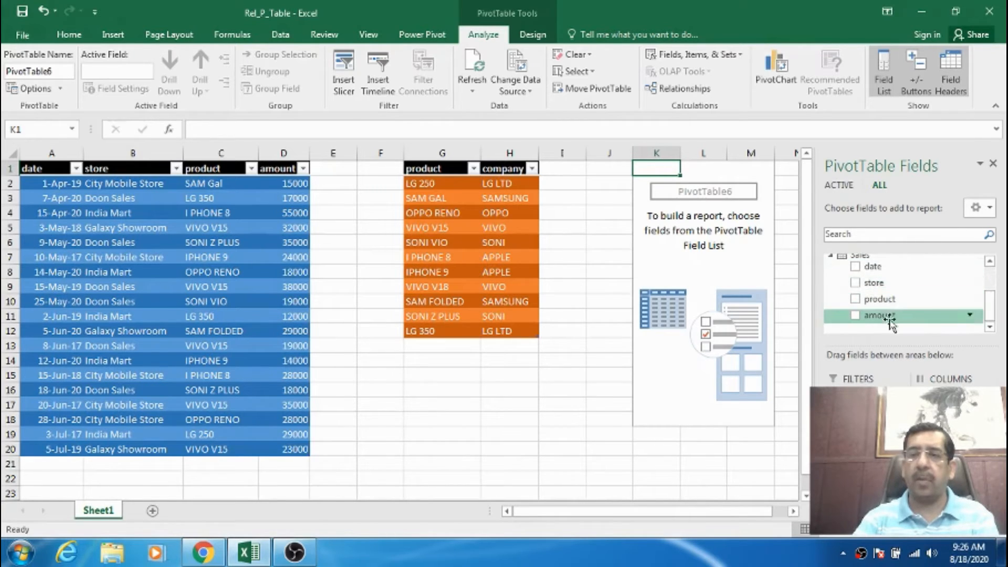
pyautogui.moveTo(991, 321); pyautogui.dragTo(992, 292)
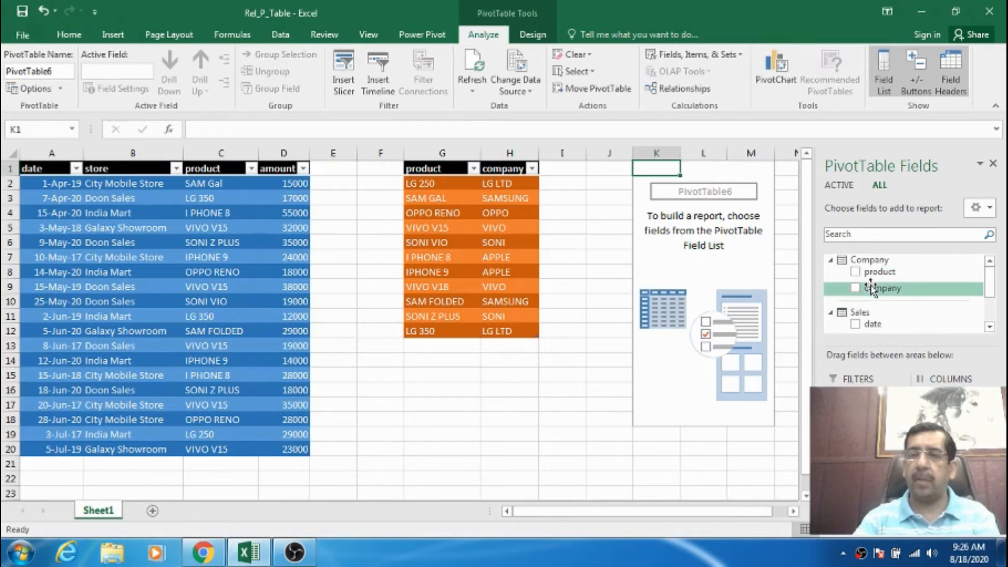
pyautogui.moveTo(994, 292)
pyautogui.mouseDown()
pyautogui.moveTo(997, 312)
pyautogui.moveTo(996, 287)
pyautogui.mouseUp()
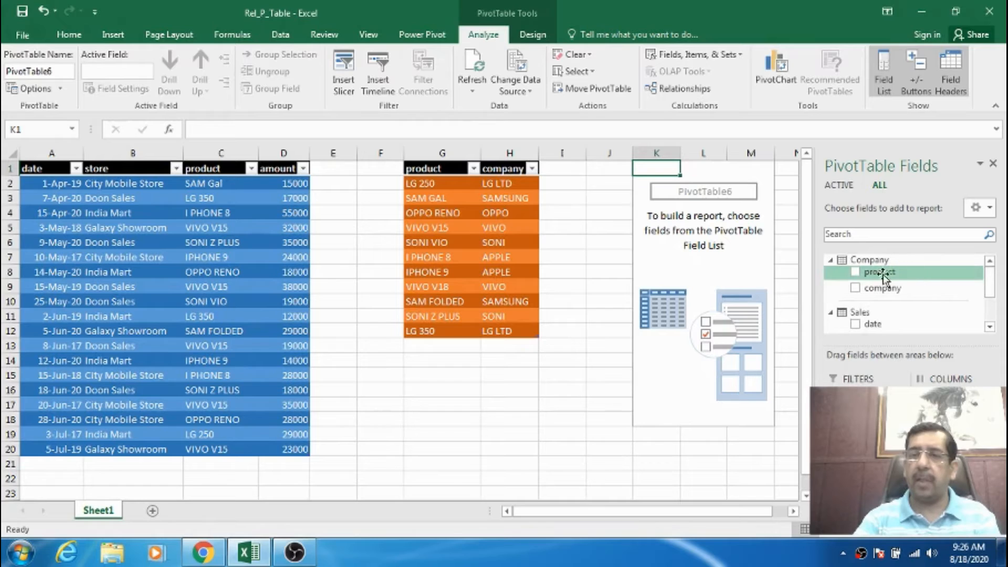
# Try the Company table's product field and its company field as the PivotTable's row labels, and remove them again.
pyautogui.scroll(-1, 884, 275)
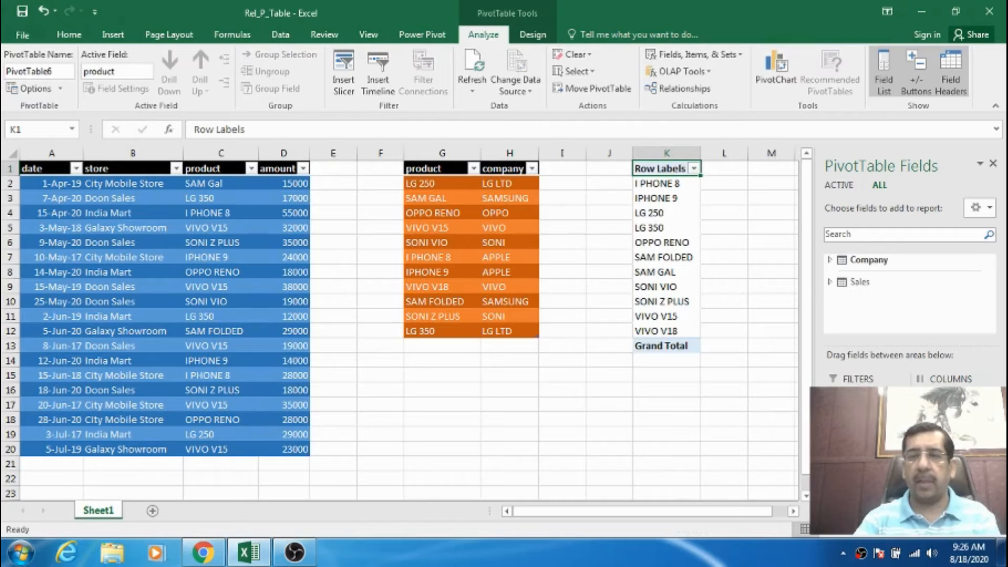
pyautogui.click(831, 259)
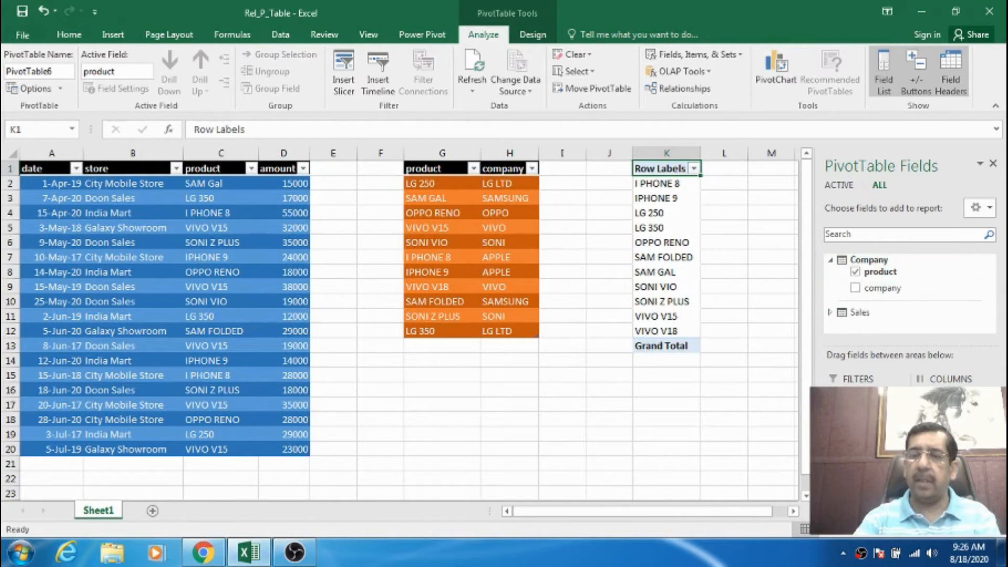
pyautogui.moveTo(858, 463)
pyautogui.mouseDown()
pyautogui.moveTo(900, 292)
pyautogui.moveTo(861, 464)
pyautogui.mouseUp()
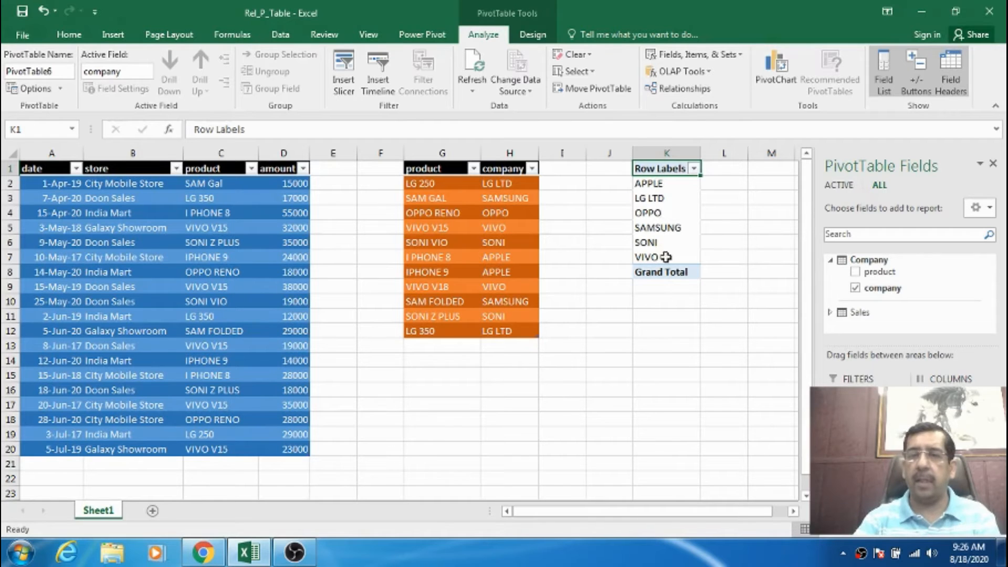
pyautogui.click(881, 288)
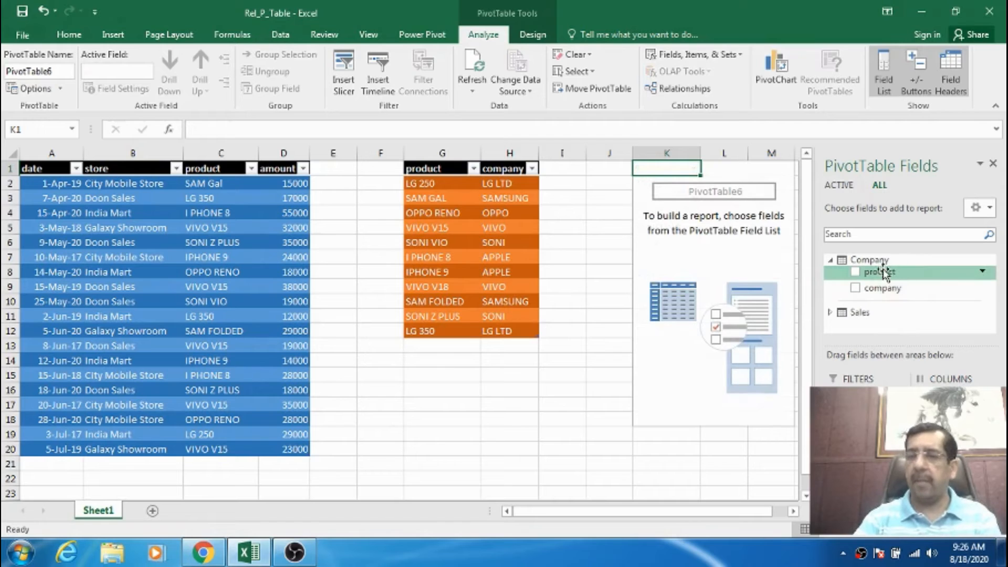
# Build the PivotTable with the Company table's product field as rows and the Sales table's amount field as values.
pyautogui.moveTo(880, 272); pyautogui.dragTo(864, 467)
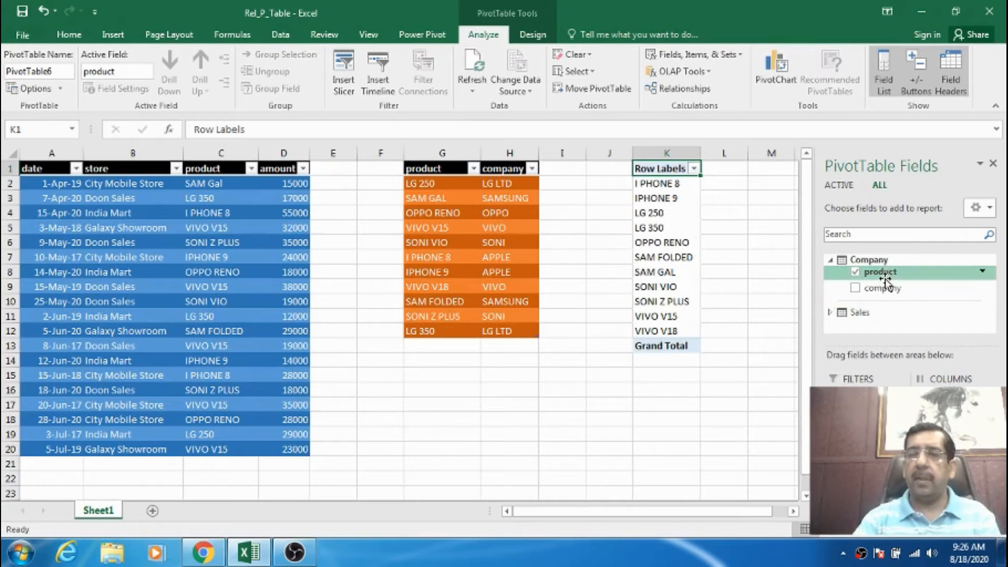
pyautogui.click(830, 314)
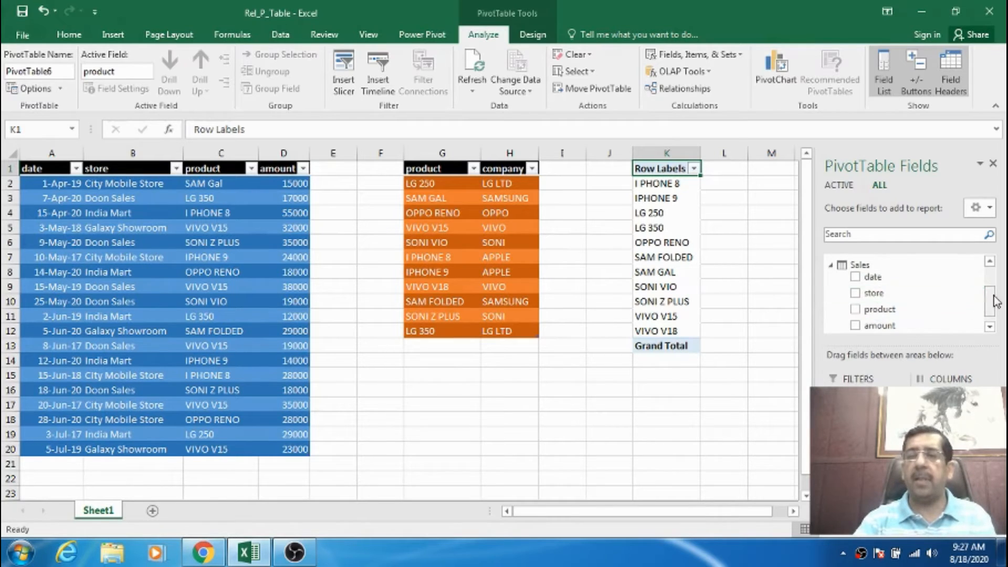
pyautogui.moveTo(990, 297); pyautogui.dragTo(997, 308)
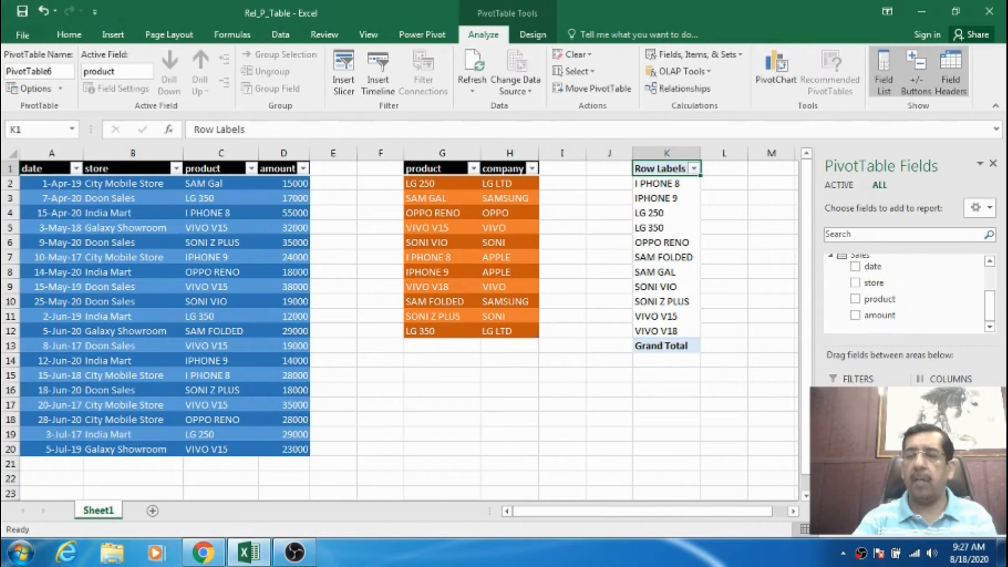
pyautogui.moveTo(880, 316); pyautogui.dragTo(954, 473)
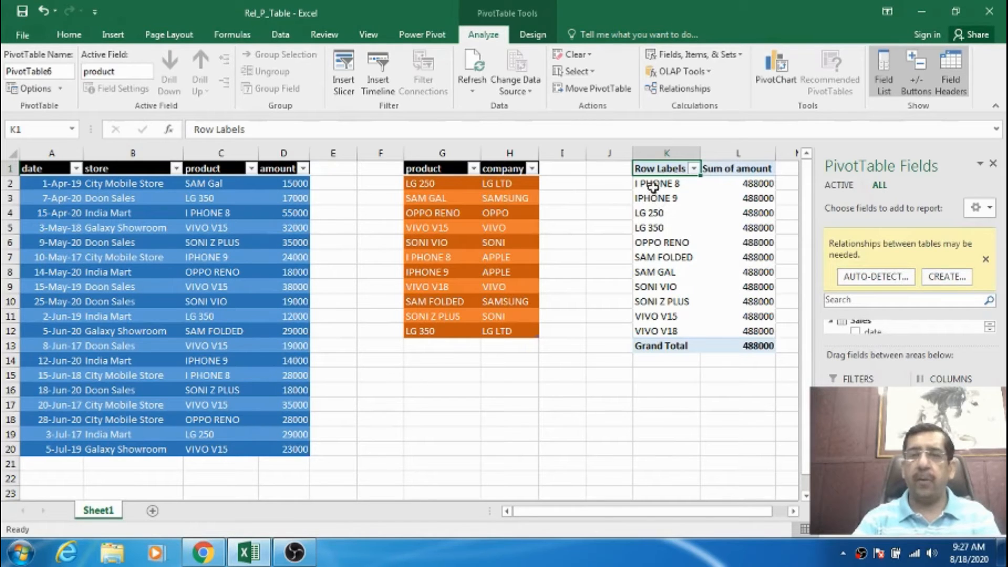
# Auto-detect the relationship between the Sales and Company tables and review it in Manage Relationships.
pyautogui.moveTo(750, 181)
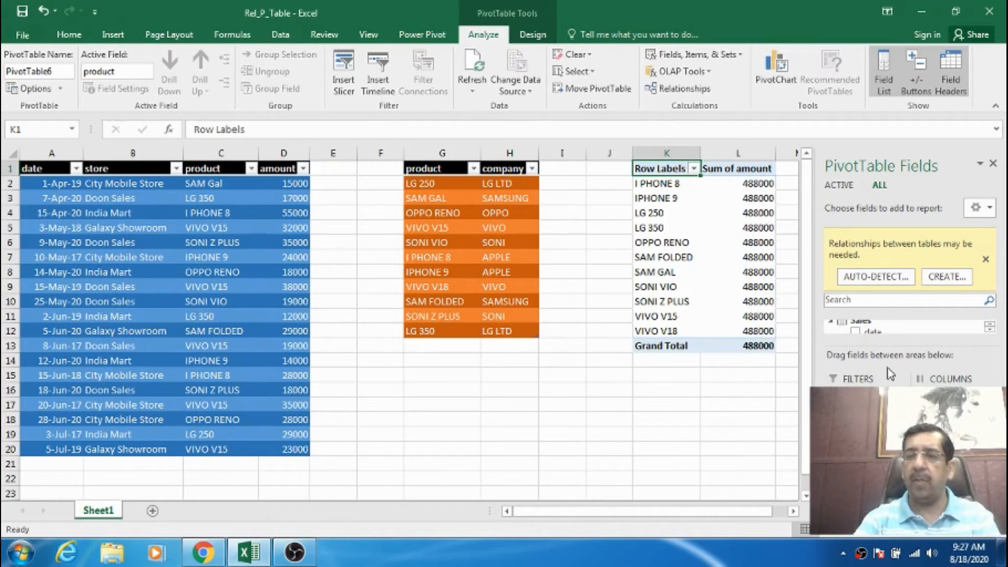
pyautogui.click(873, 280)
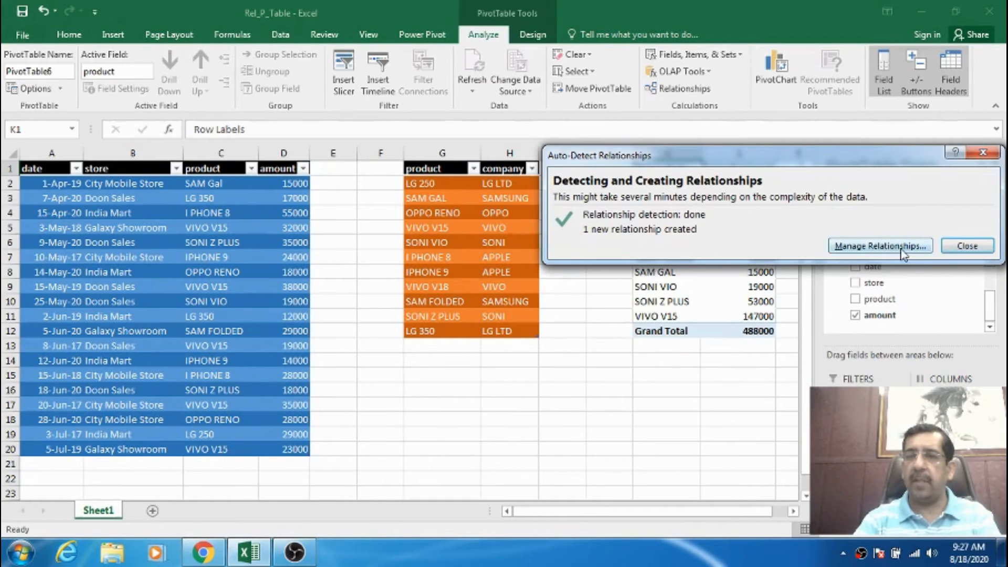
pyautogui.click(864, 246)
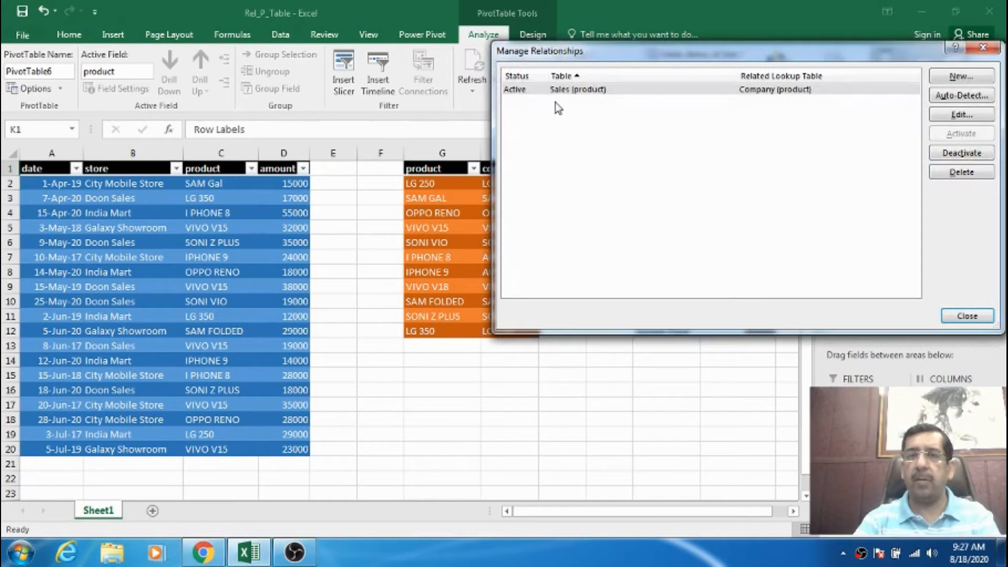
pyautogui.click(965, 317)
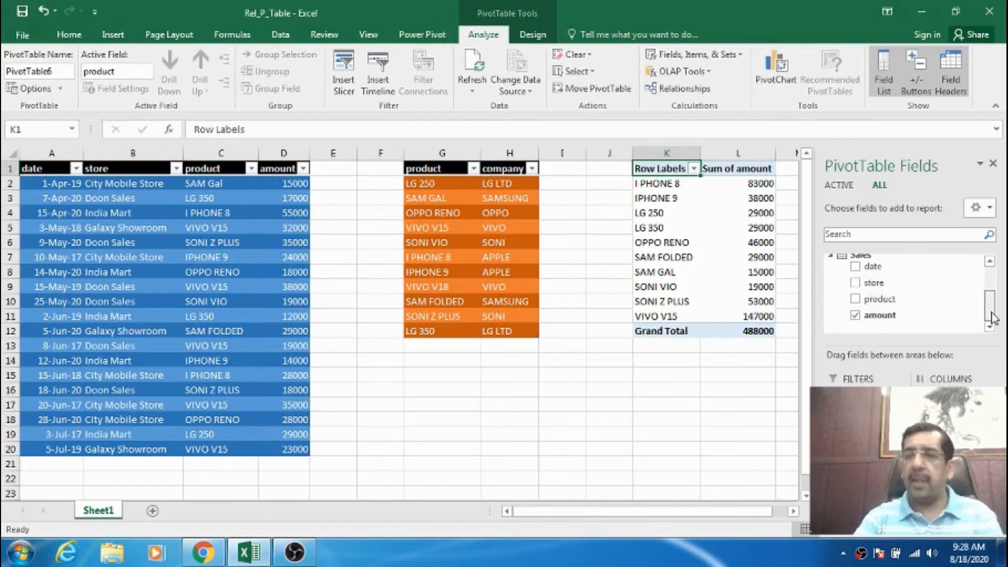
# Add the Company table's company field as the PivotTable's columns and view the whole cross-tabulation.
pyautogui.scroll(3, 997, 295)
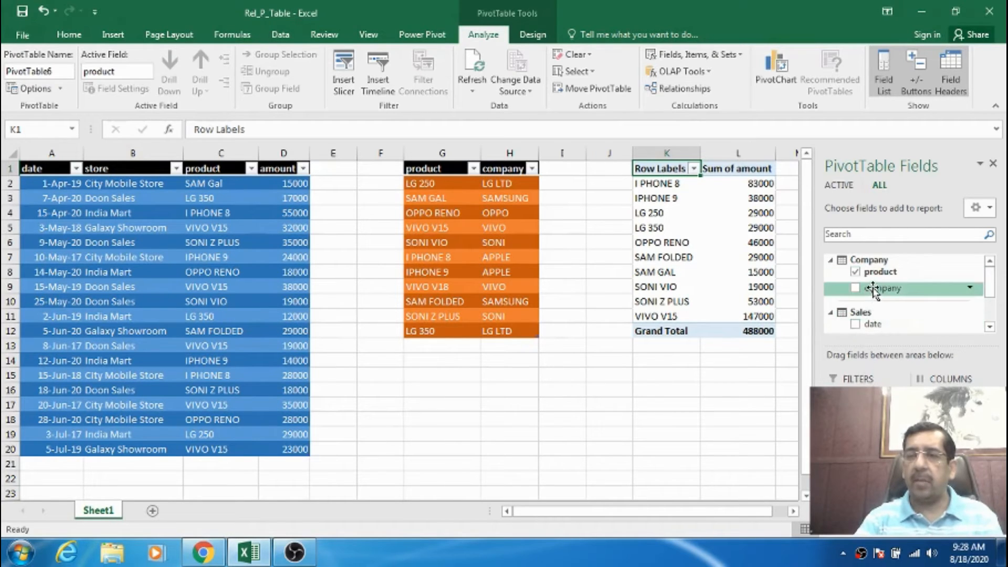
pyautogui.moveTo(873, 289); pyautogui.dragTo(932, 394)
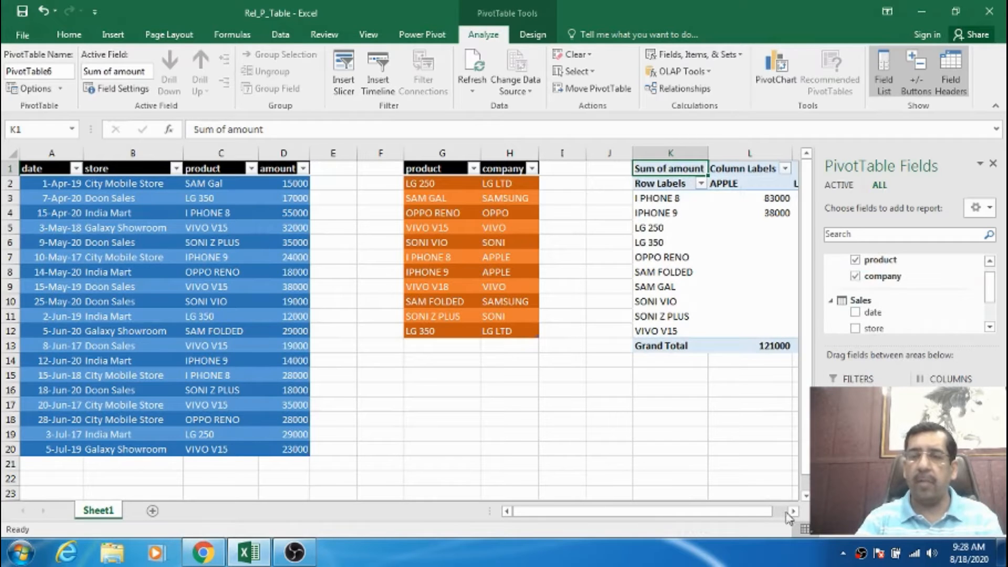
pyautogui.moveTo(792, 512); pyautogui.dragTo(792, 512)
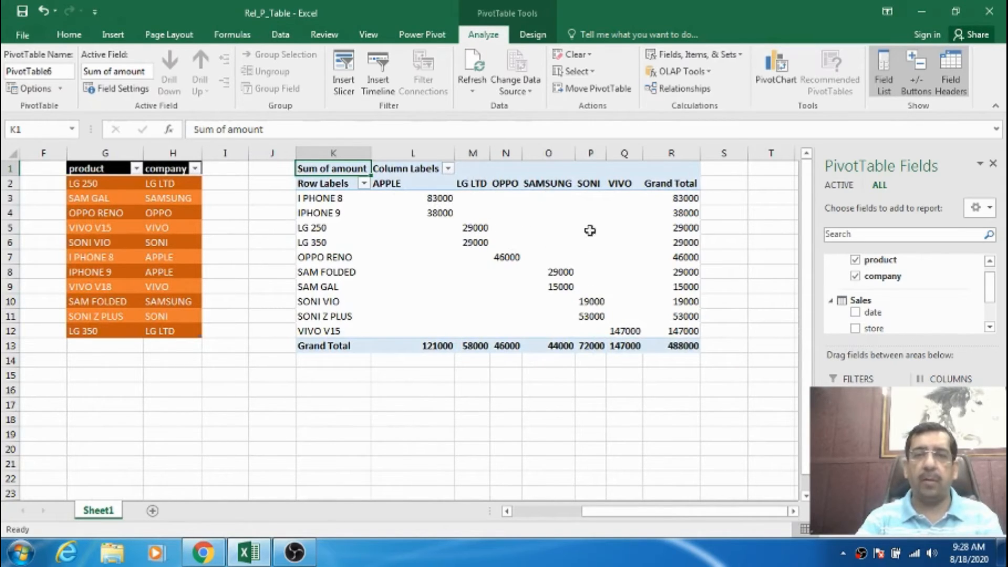
# Rearrange the PivotTable fields between columns and rows so that product is nested under company in the rows.
pyautogui.moveTo(634, 345)
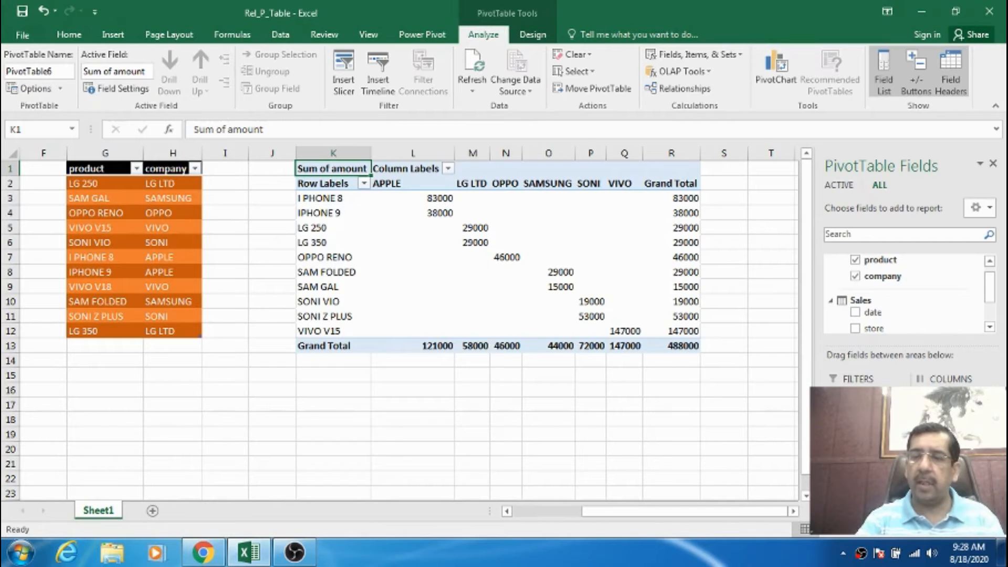
pyautogui.moveTo(945, 397); pyautogui.dragTo(861, 483)
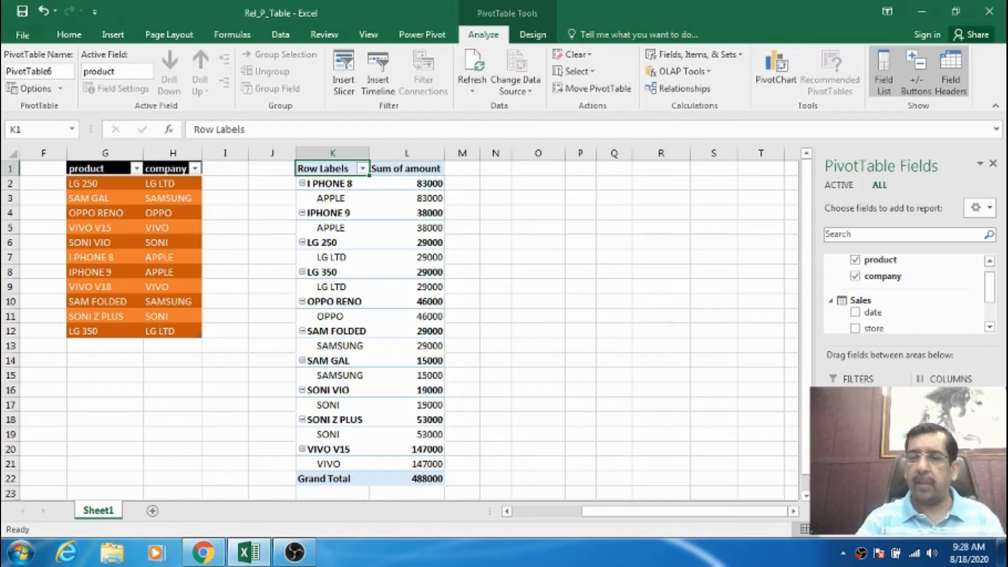
pyautogui.moveTo(862, 463); pyautogui.dragTo(952, 410)
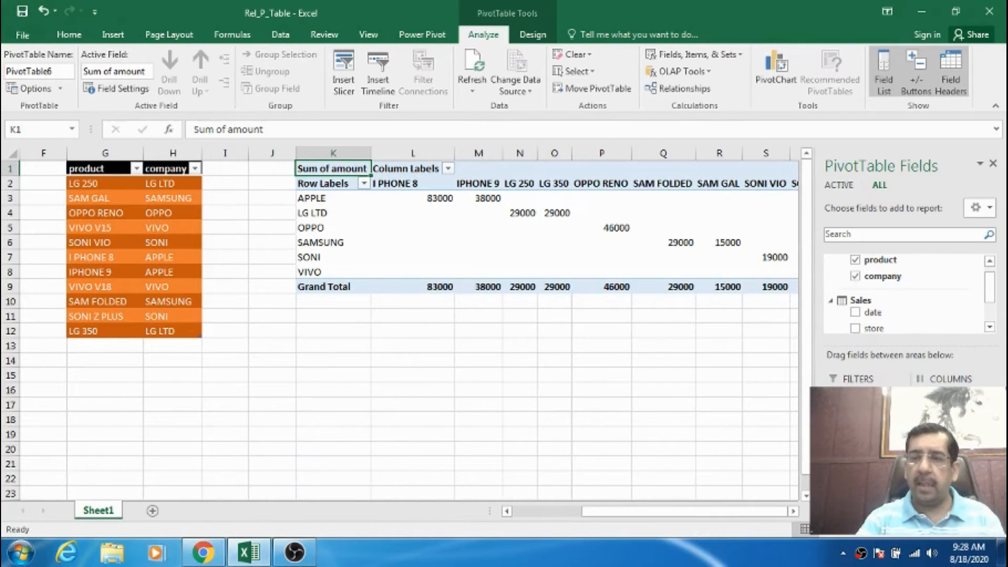
pyautogui.moveTo(951, 399); pyautogui.dragTo(861, 468)
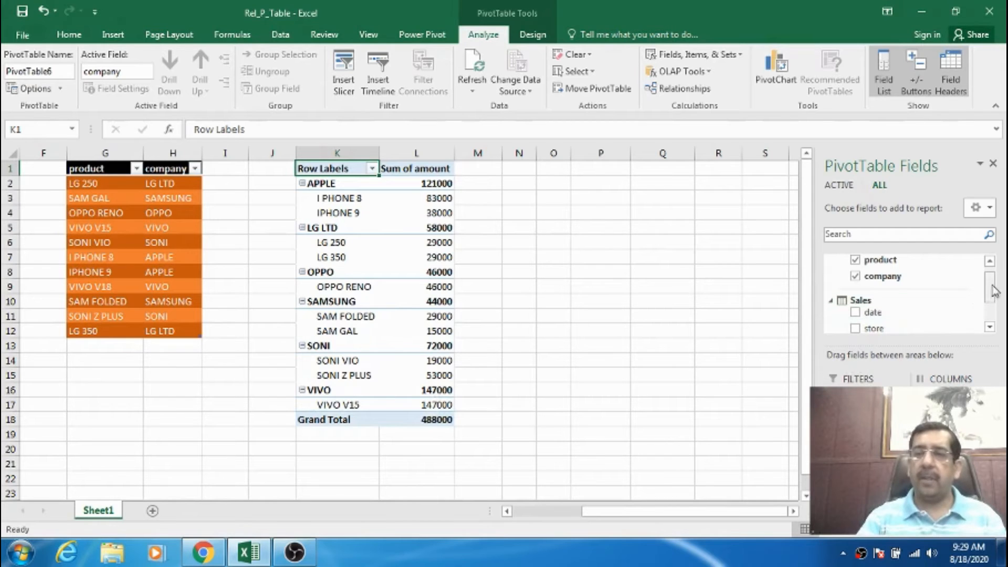
# Add the Sales table's store field as a report filter and look through its list of stores.
pyautogui.moveTo(992, 292); pyautogui.dragTo(993, 304)
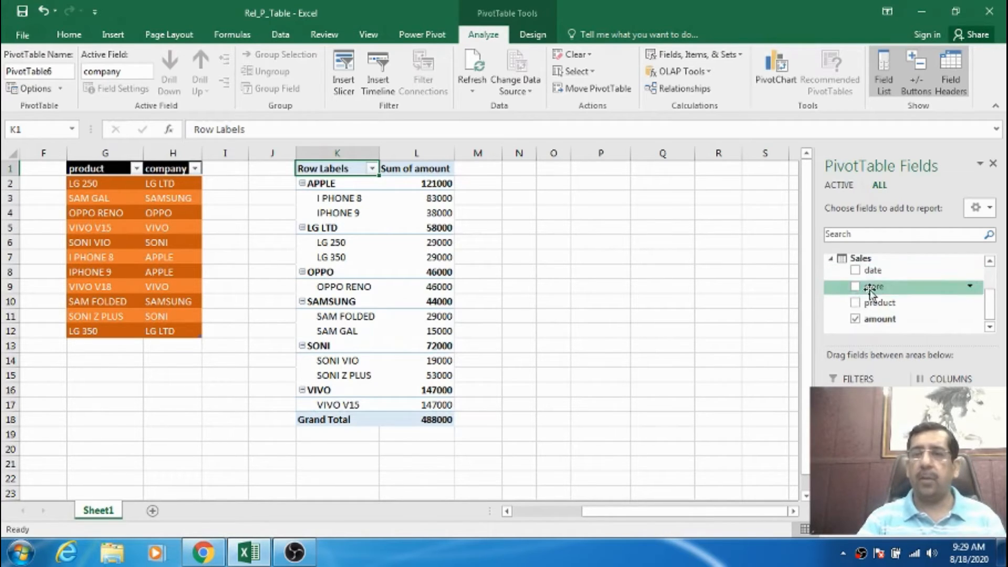
pyautogui.moveTo(874, 288); pyautogui.dragTo(870, 378)
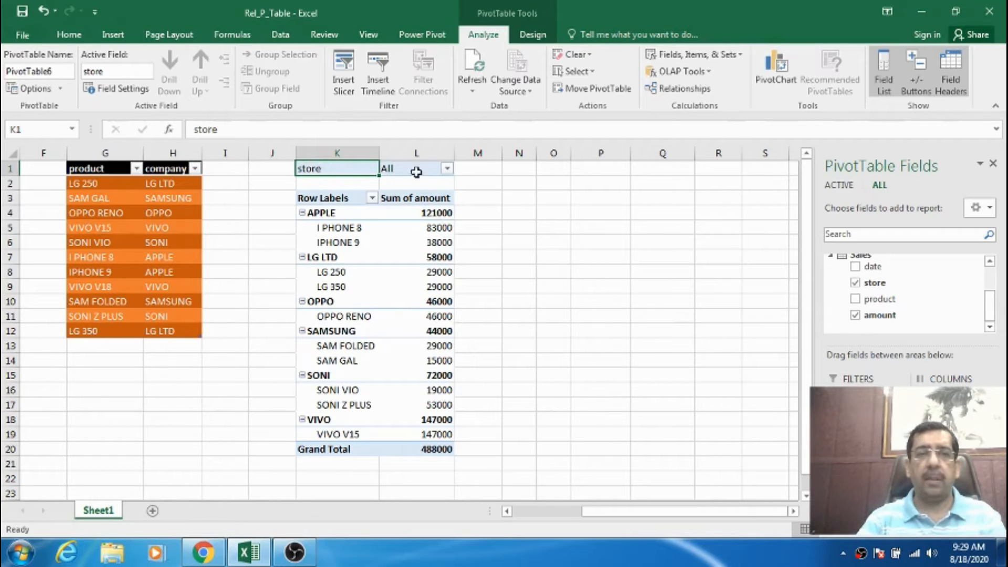
pyautogui.click(447, 170)
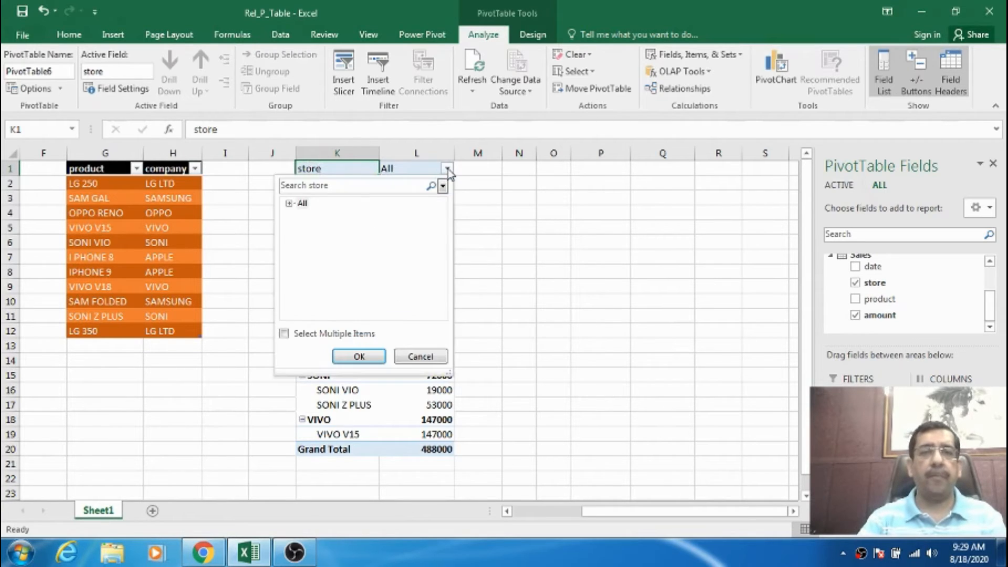
pyautogui.click(289, 204)
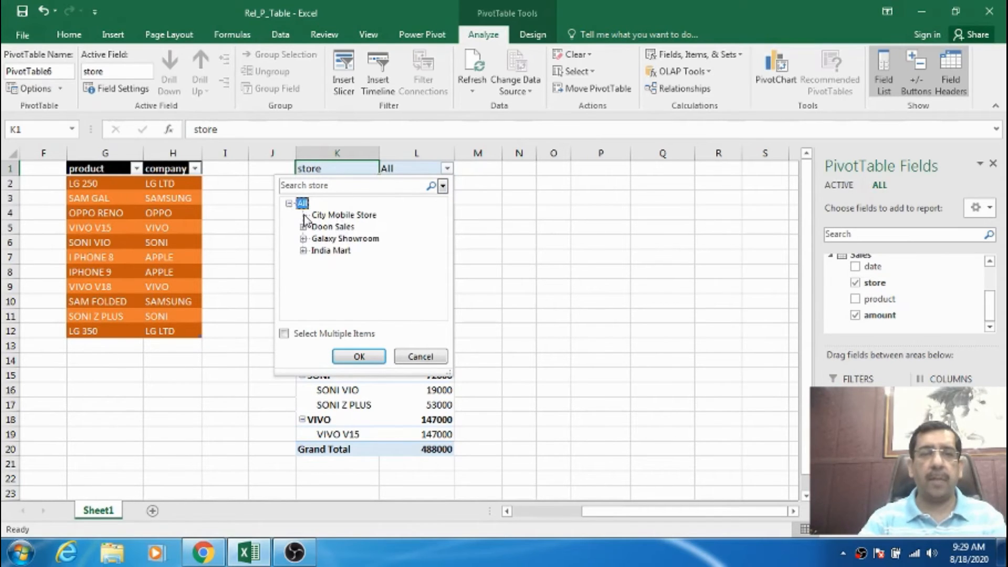
pyautogui.click(289, 203)
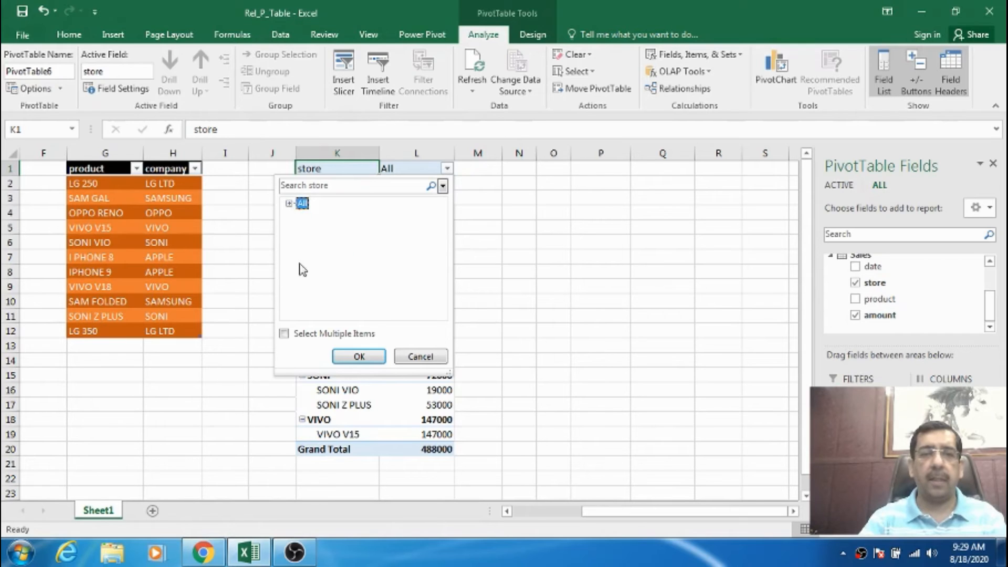
# Allow multiple items in the store filter, keep only Galaxy Showroom selected, and dismiss the Power Pivot error.
pyautogui.click(312, 334)
pyautogui.click(289, 204)
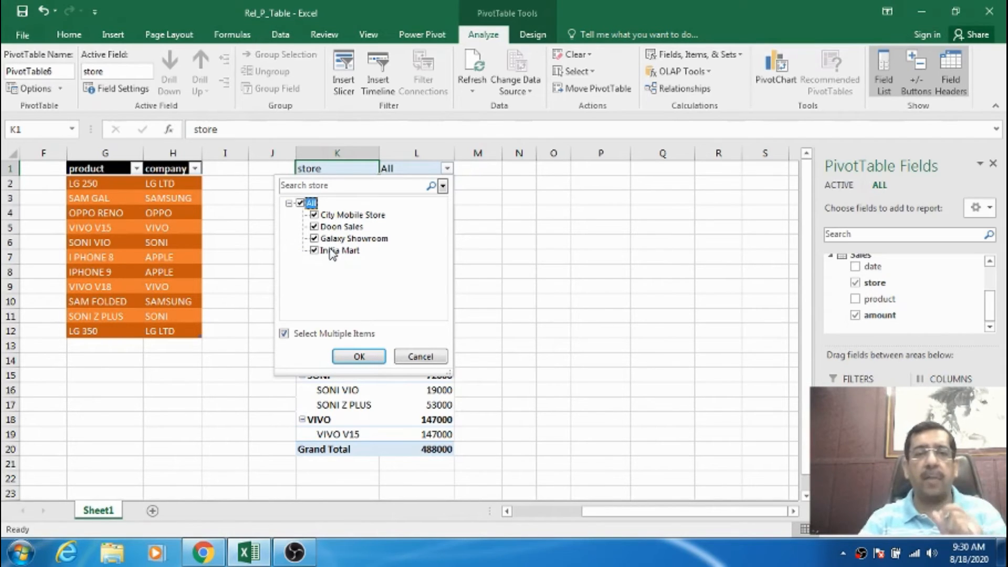
pyautogui.click(315, 215)
pyautogui.click(314, 226)
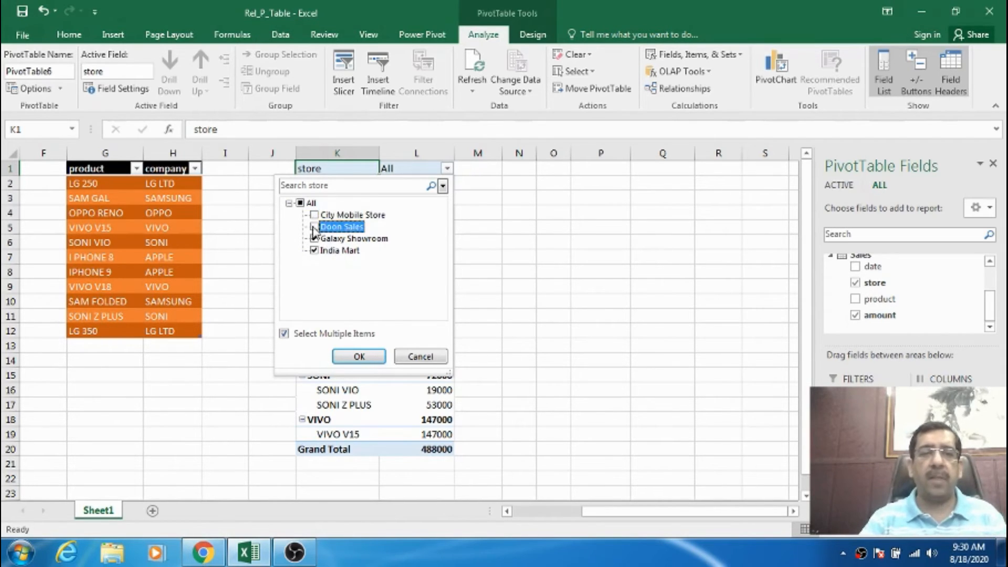
pyautogui.click(315, 251)
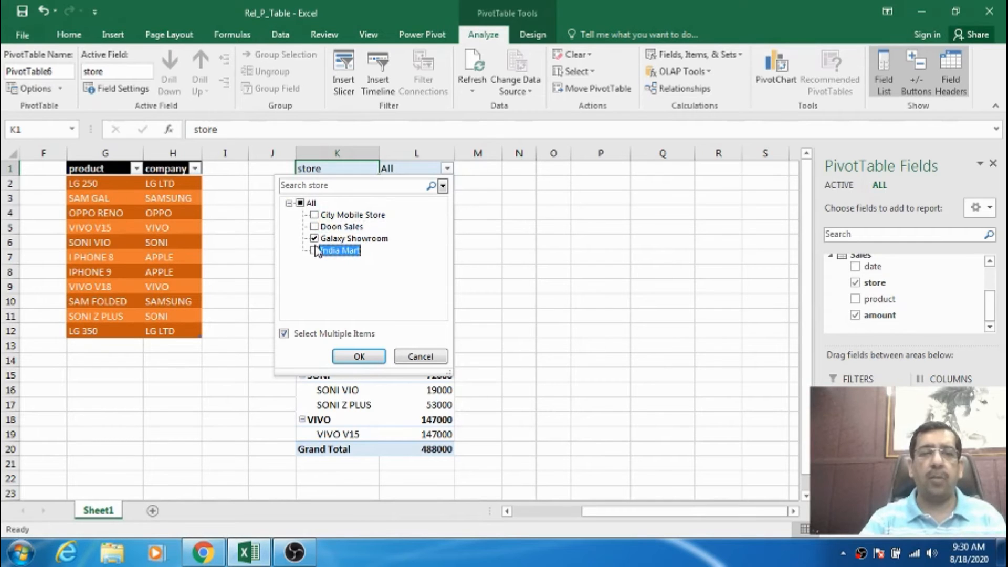
pyautogui.click(356, 353)
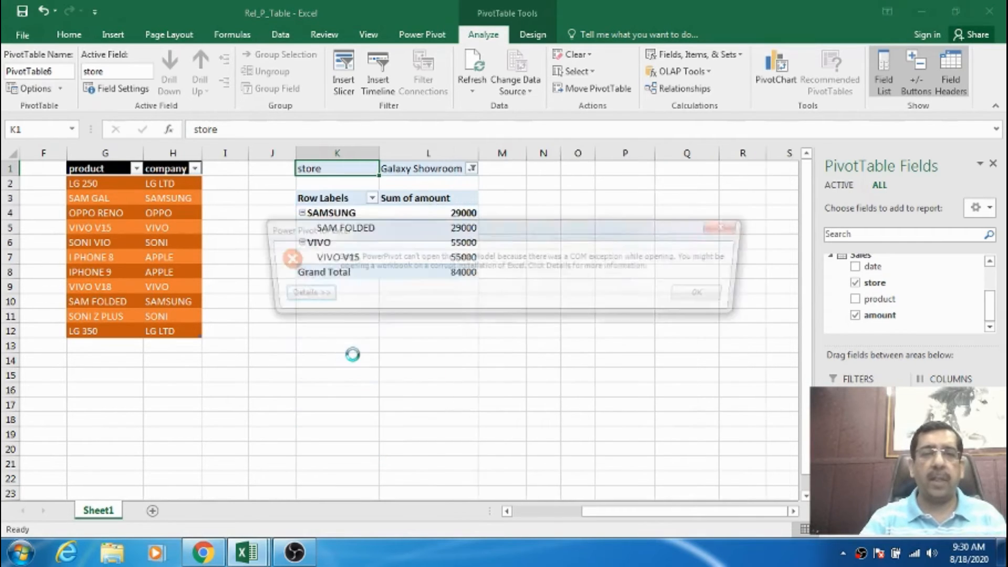
pyautogui.click(706, 296)
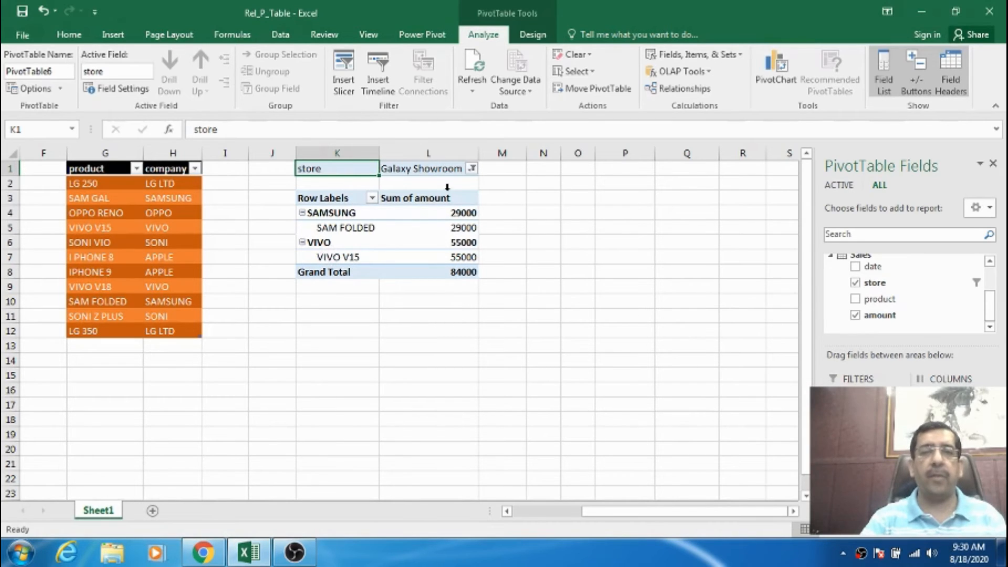
# Switch the PivotTable's store filter from Galaxy Showroom to Doon Sales and dismiss the Power Pivot error.
pyautogui.click(472, 169)
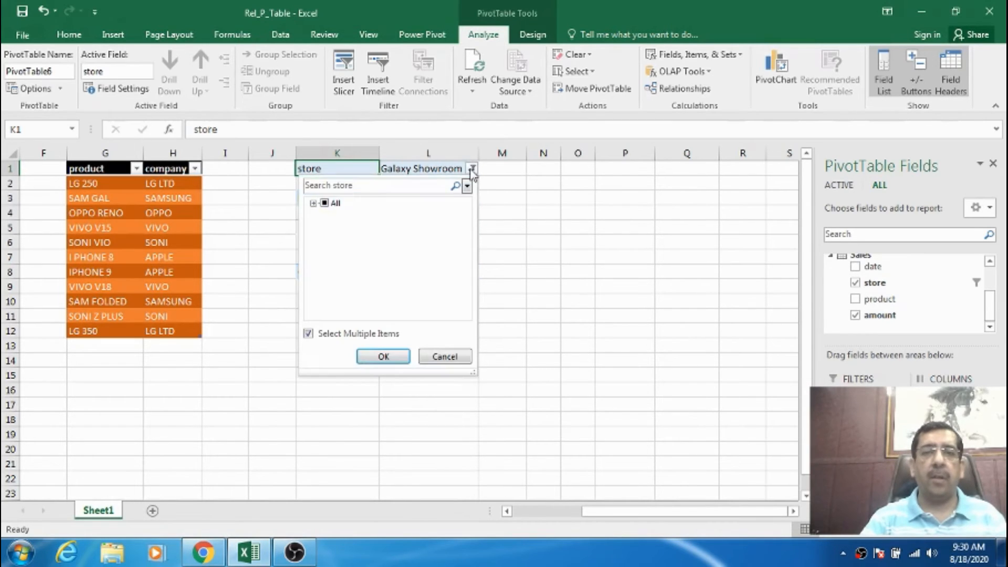
pyautogui.click(313, 203)
pyautogui.click(338, 240)
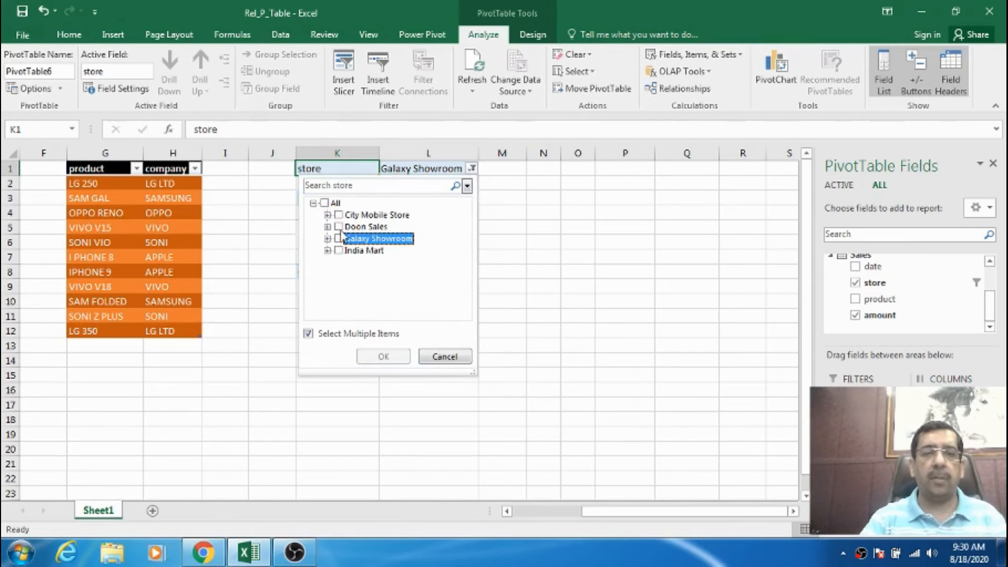
pyautogui.click(338, 227)
pyautogui.click(382, 356)
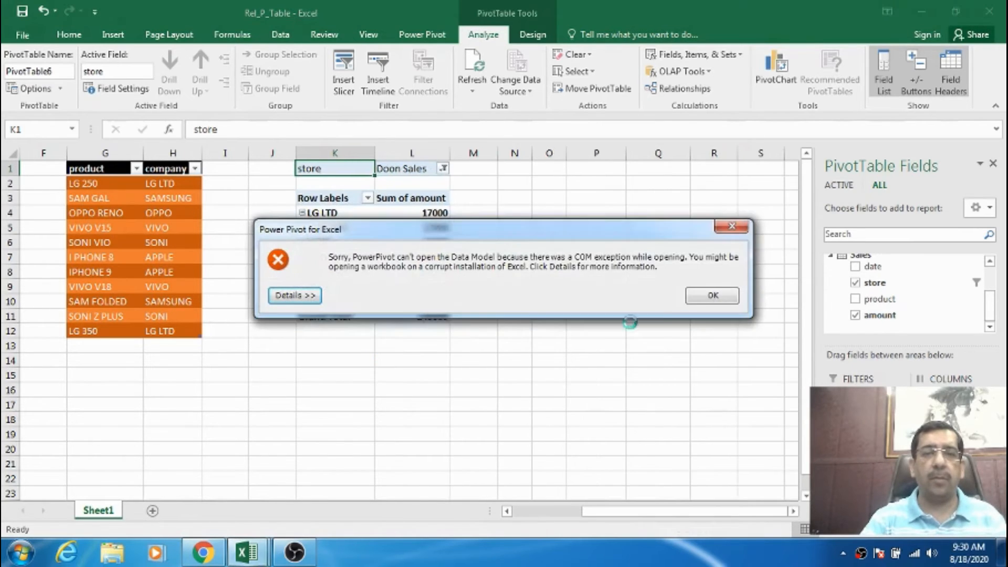
pyautogui.click(703, 295)
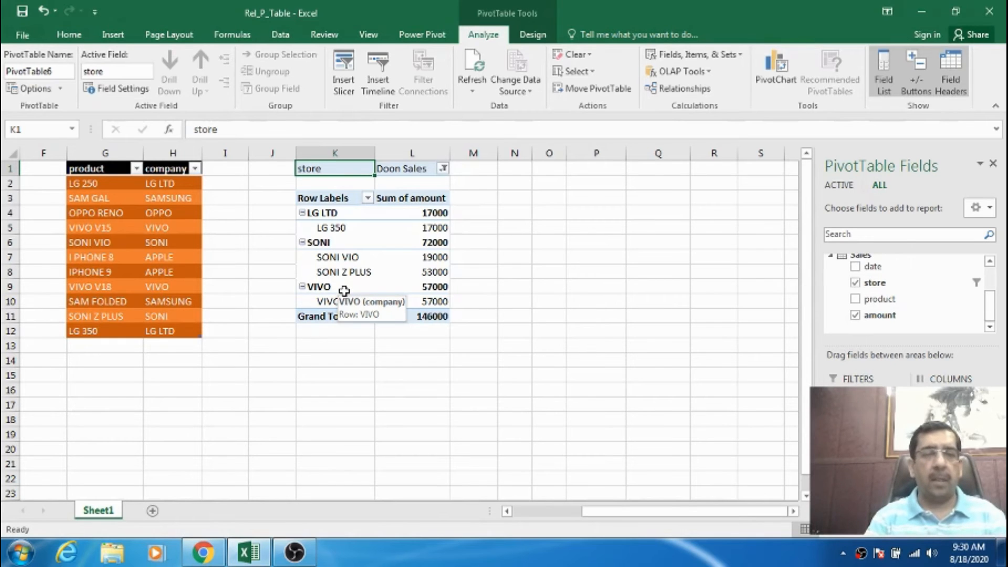
# Undo the store filter selections and the addition of the store report filter, dismissing each Power Pivot error.
pyautogui.hotkey('ctrl', 'z')
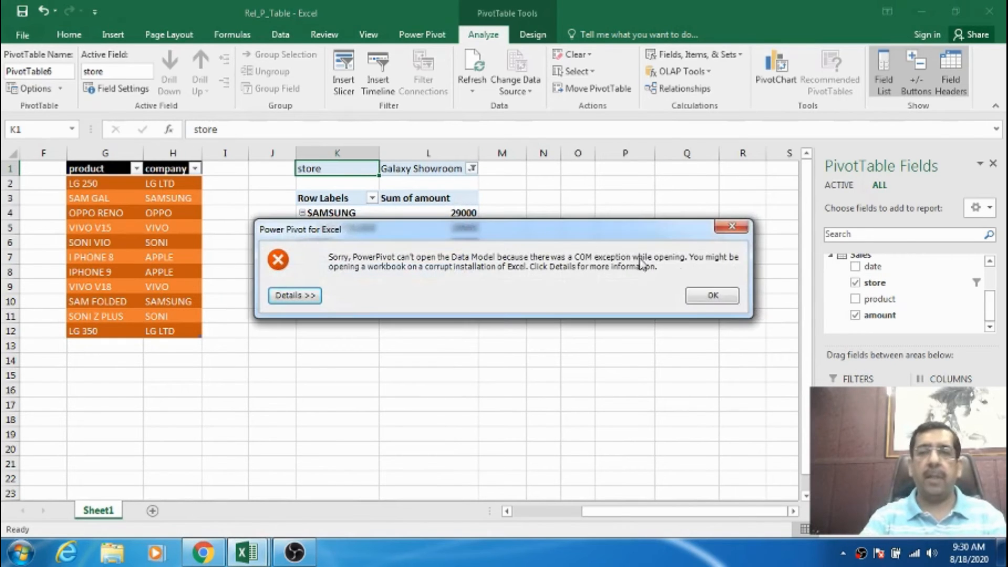
pyautogui.click(697, 296)
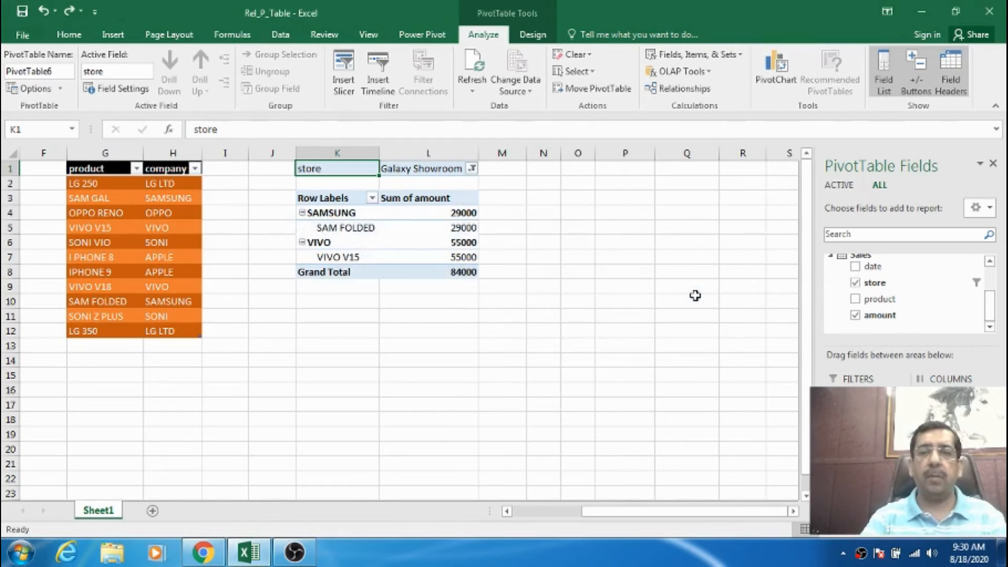
pyautogui.hotkey('ctrl', 'z')
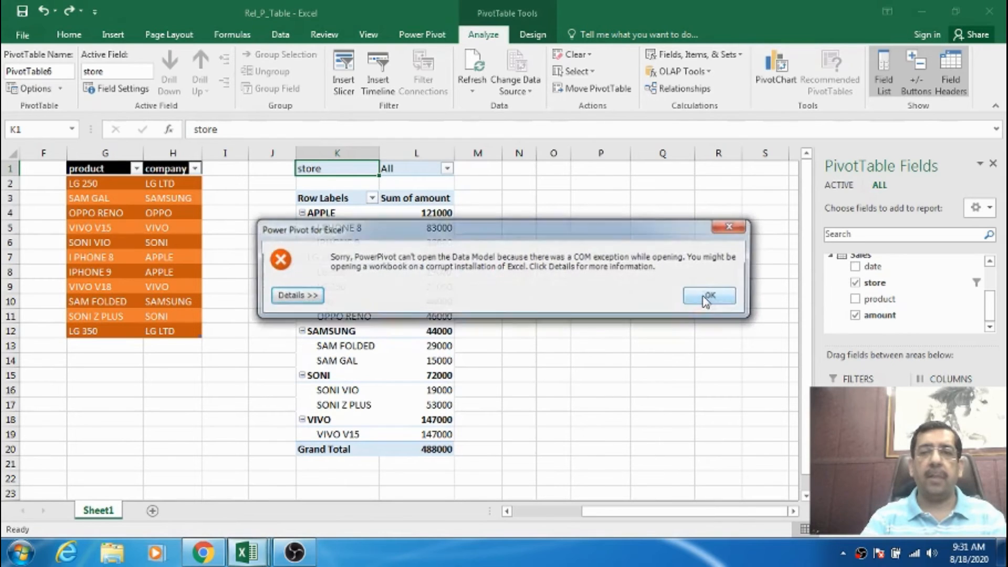
pyautogui.click(703, 296)
pyautogui.hotkey('ctrl', 'z')
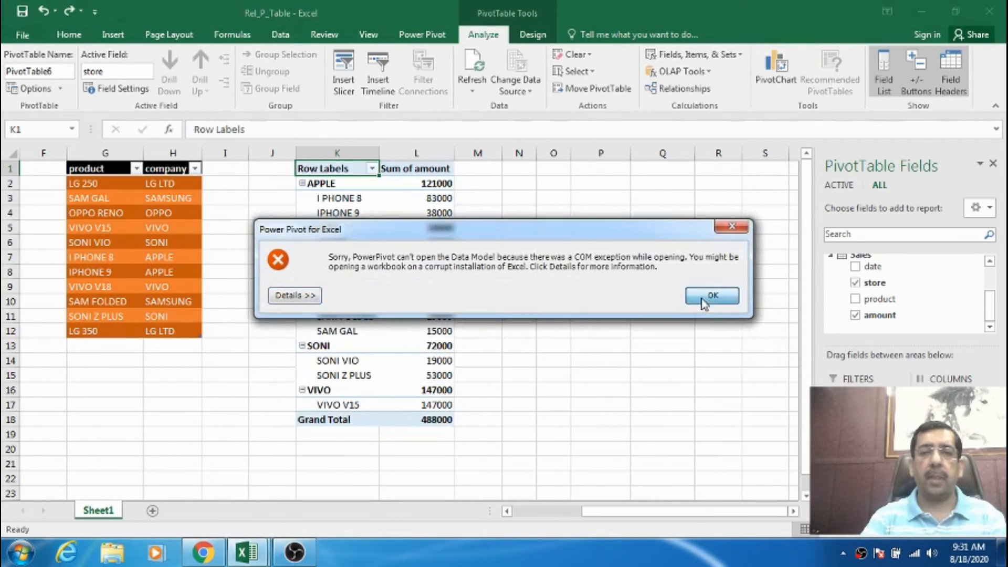
pyautogui.click(703, 296)
# Undo the product and company field rearrangements back to the product-only PivotTable, dismissing each Power Pivot error.
pyautogui.hotkey('ctrl', 'z')
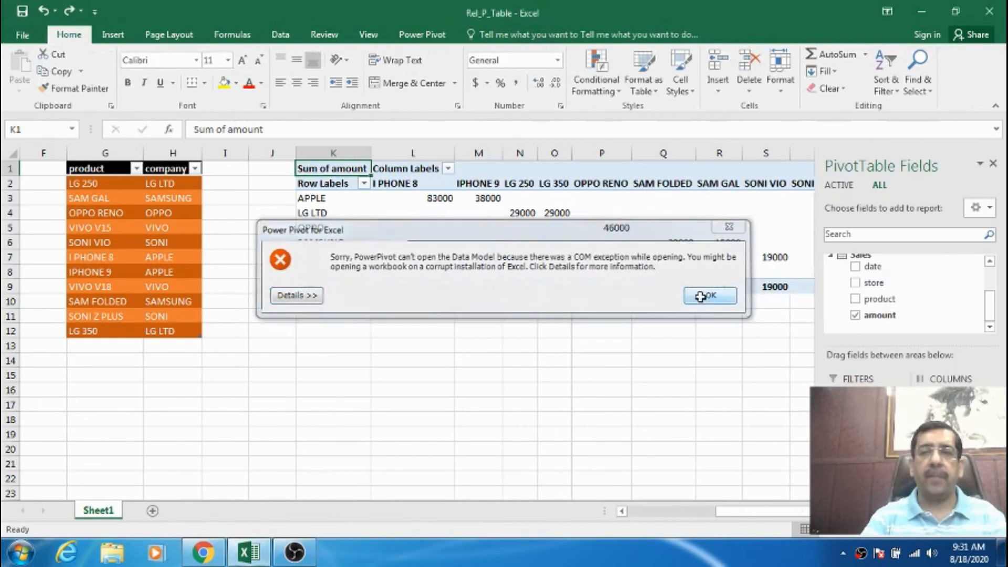
pyautogui.click(703, 296)
pyautogui.hotkey('ctrl', 'z')
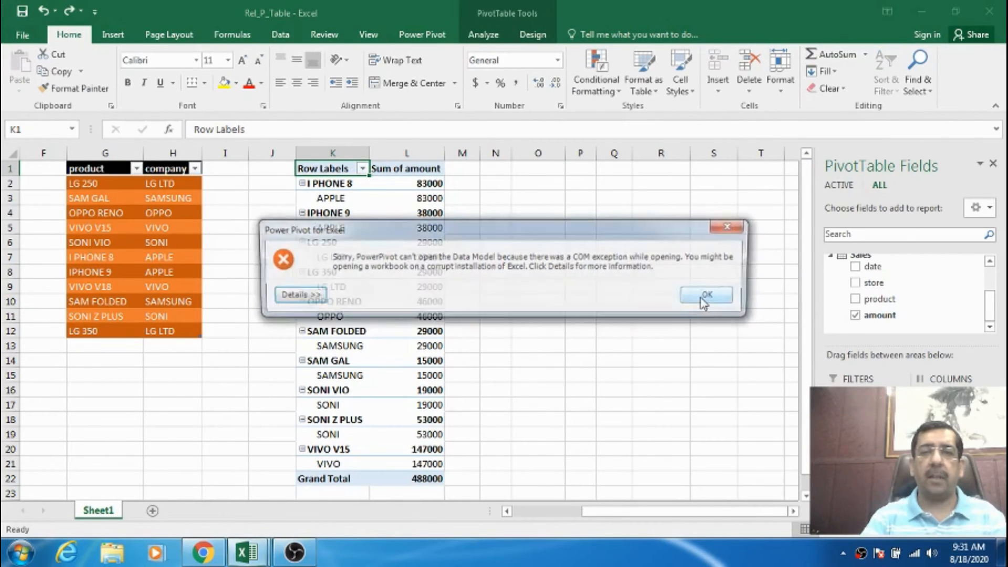
pyautogui.click(701, 297)
pyautogui.hotkey('ctrl', 'z')
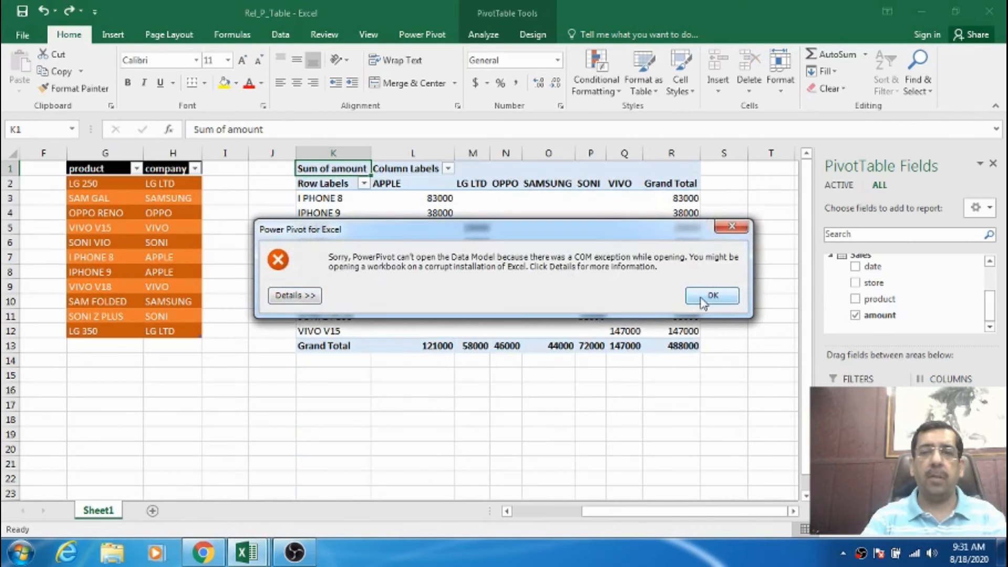
pyautogui.click(703, 301)
pyautogui.click(703, 303)
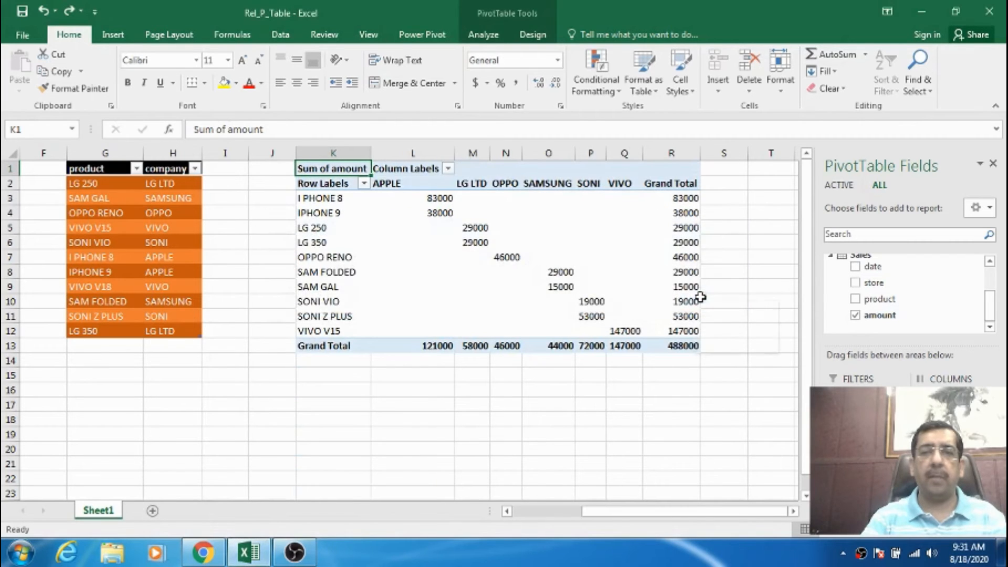
pyautogui.hotkey('ctrl', 'z')
pyautogui.click(705, 300)
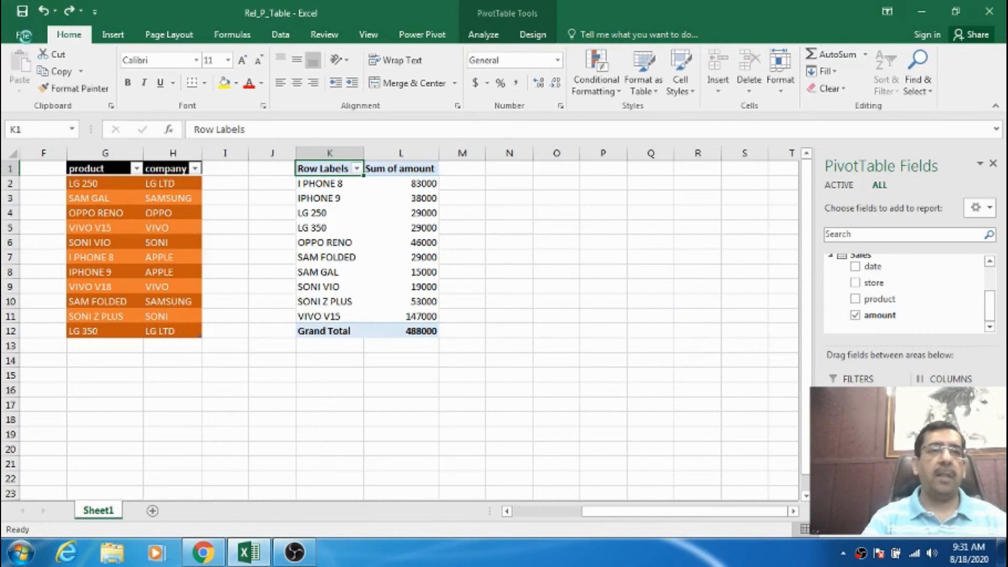
# Close the workbook without saving and reopen Rel_P_Table from the recent files.
pyautogui.click(24, 35)
pyautogui.click(32, 322)
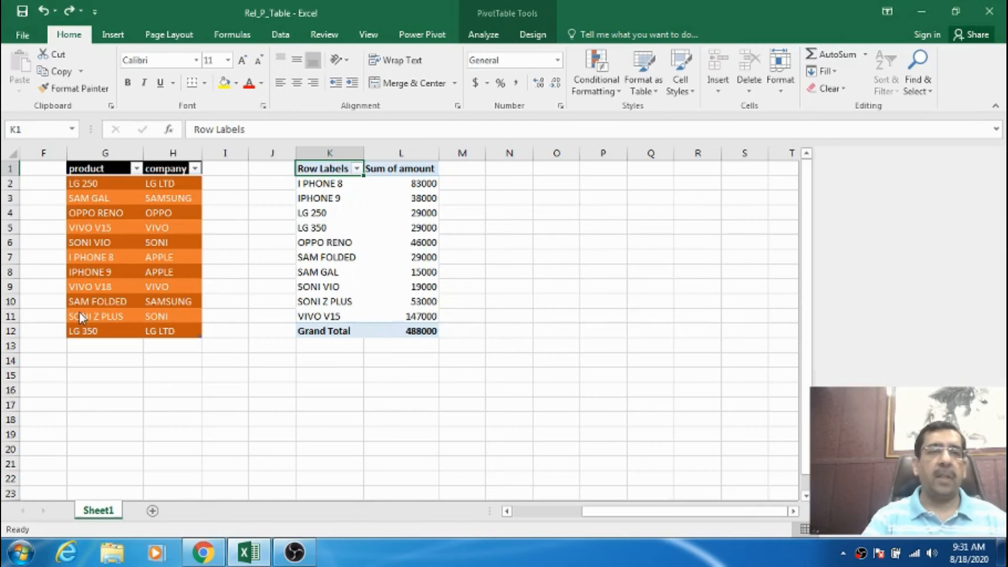
pyautogui.click(493, 304)
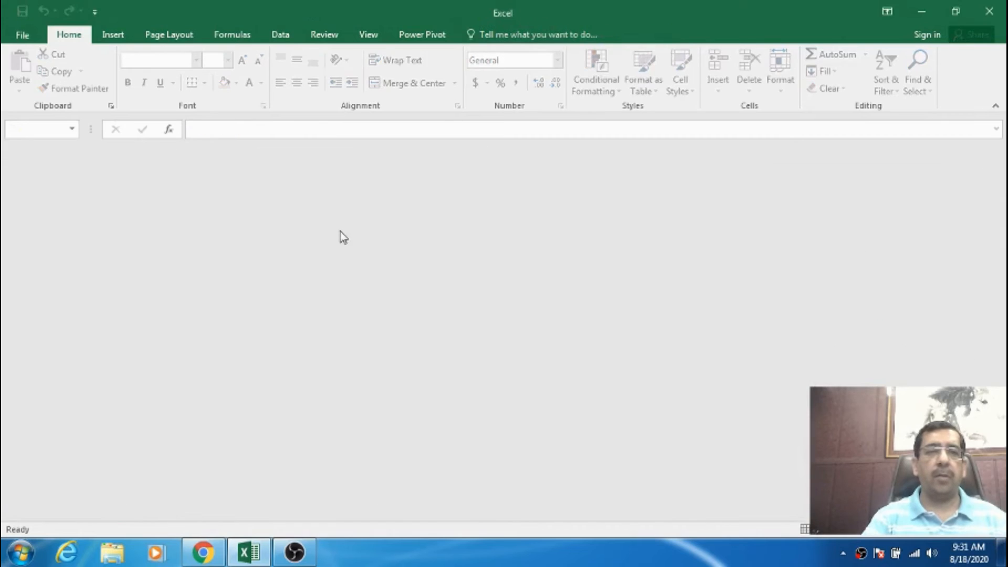
pyautogui.click(21, 34)
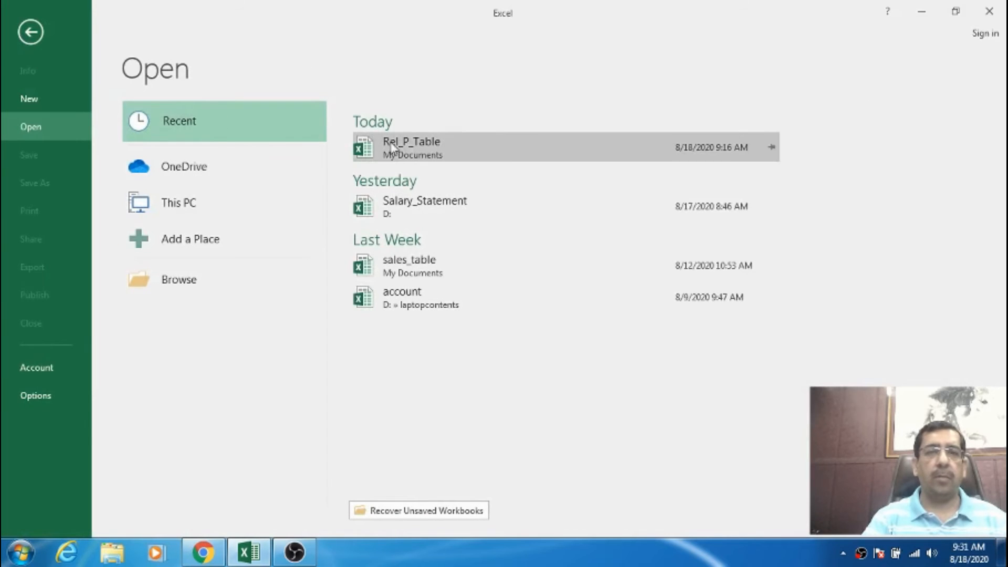
pyautogui.click(398, 149)
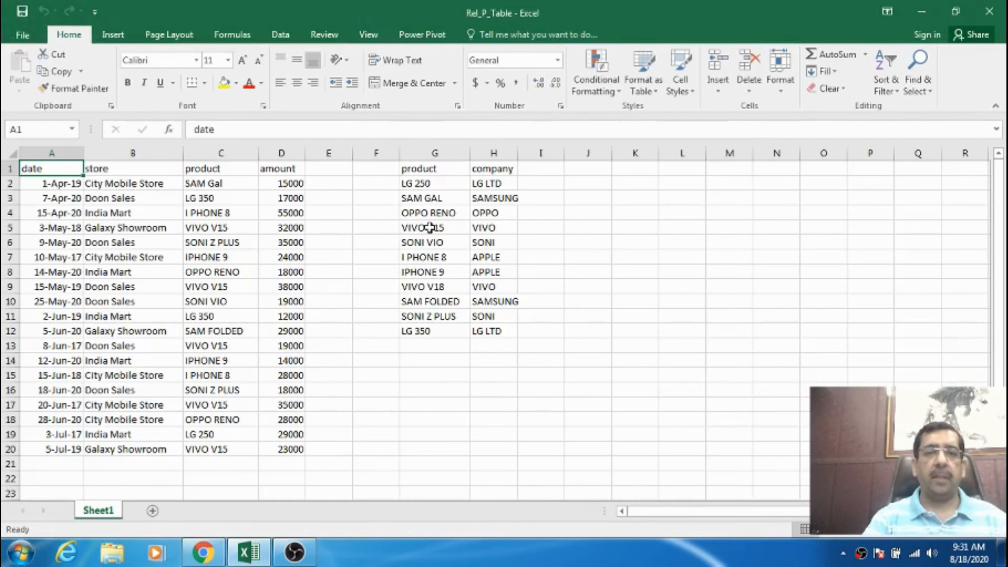
# Check whether the Relationships command is available for the plain, unformatted data ranges.
pyautogui.click(428, 227)
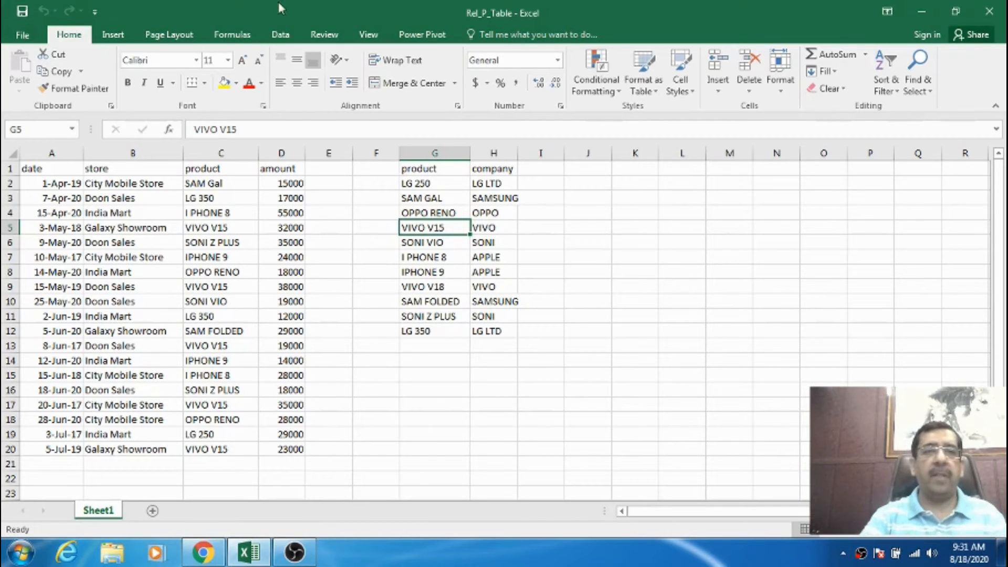
pyautogui.click(281, 33)
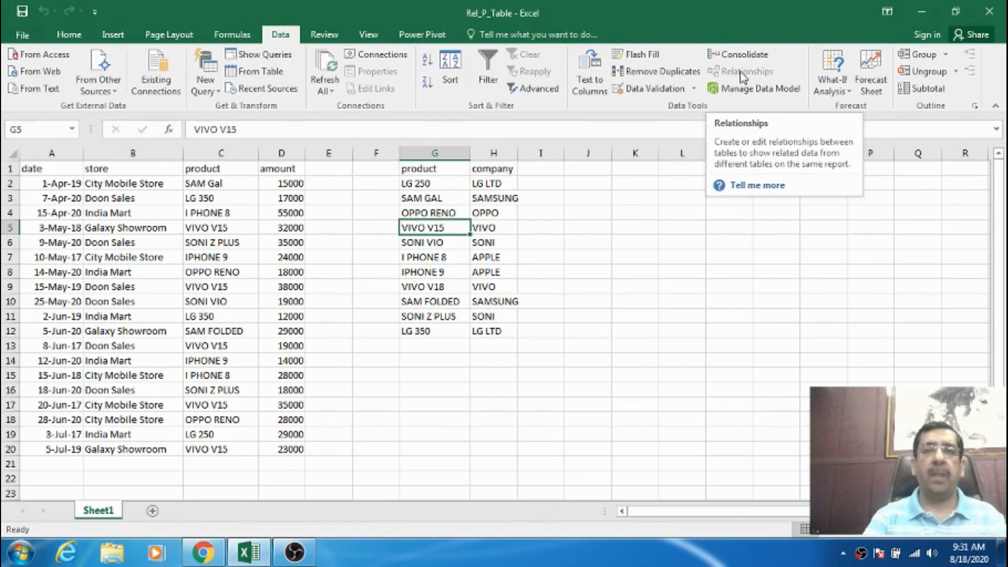
pyautogui.click(541, 227)
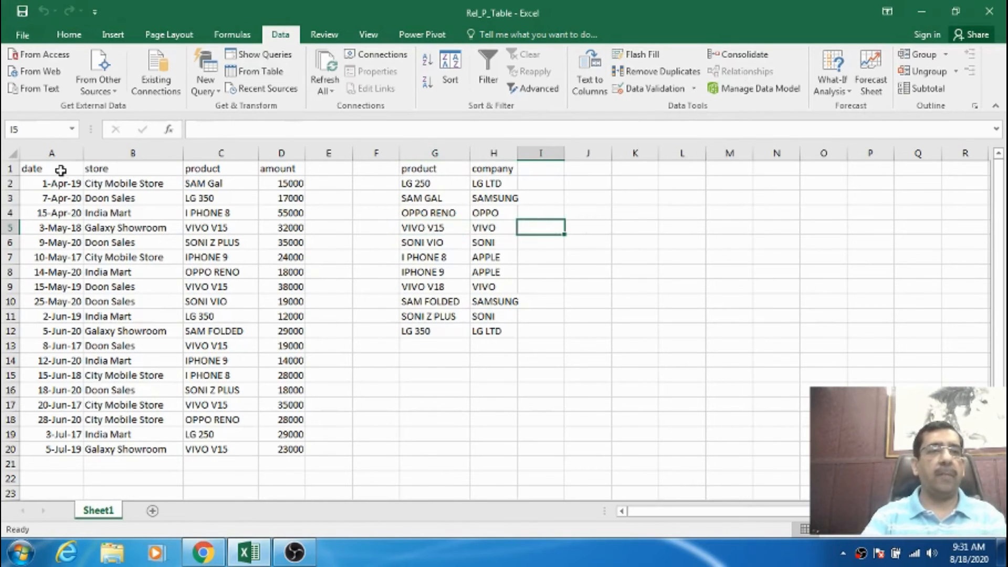
# Format the sales data in A1:D20 as a table with headers, using the dark blue style.
pyautogui.moveTo(61, 169); pyautogui.dragTo(277, 445)
pyautogui.click(67, 37)
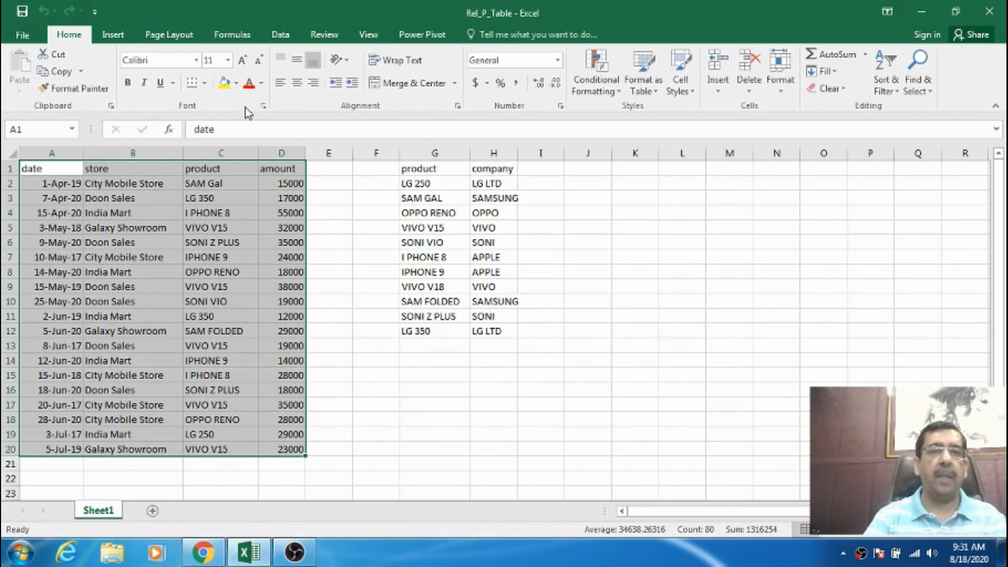
pyautogui.click(653, 92)
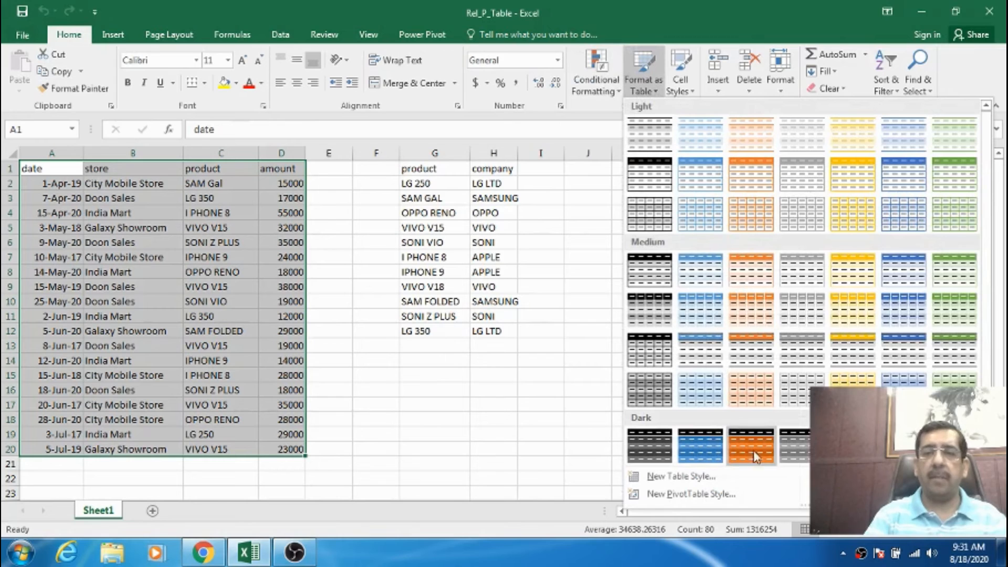
pyautogui.press('Escape')
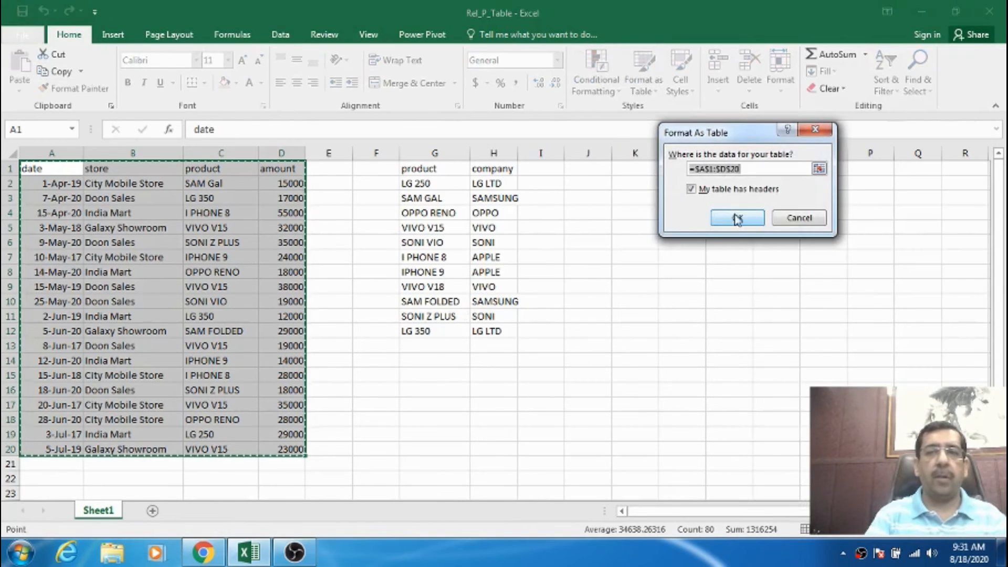
pyautogui.click(738, 218)
# Widen column H slightly and format G1:H12 as a table with headers, using the dark orange style.
pyautogui.click(515, 223)
pyautogui.moveTo(444, 169); pyautogui.dragTo(508, 333)
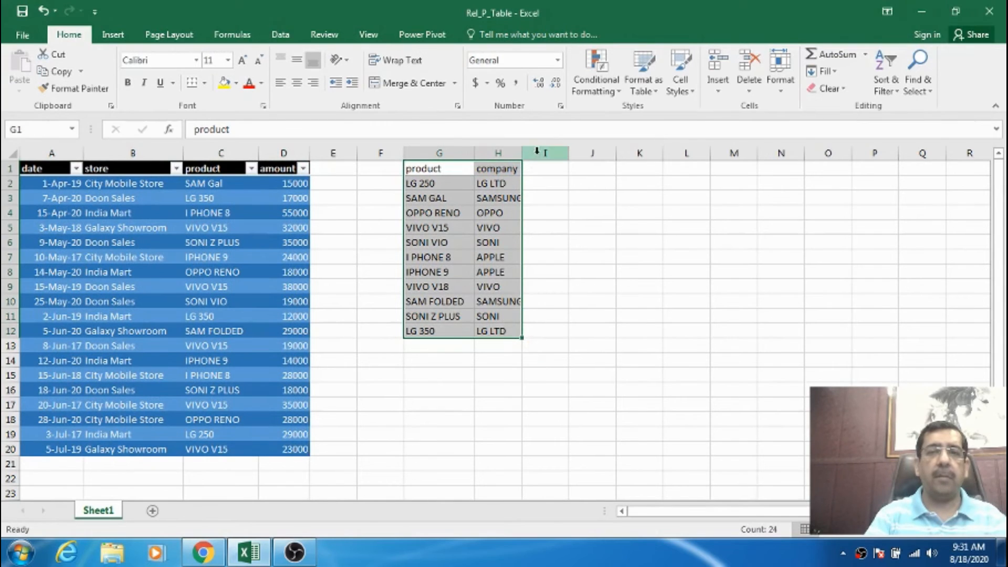
pyautogui.moveTo(522, 153); pyautogui.dragTo(531, 156)
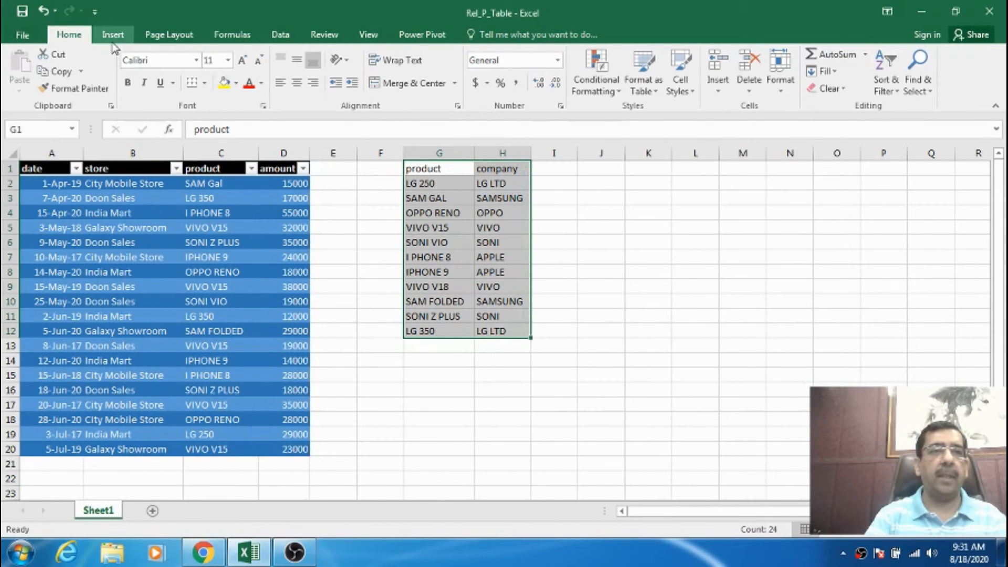
pyautogui.click(645, 84)
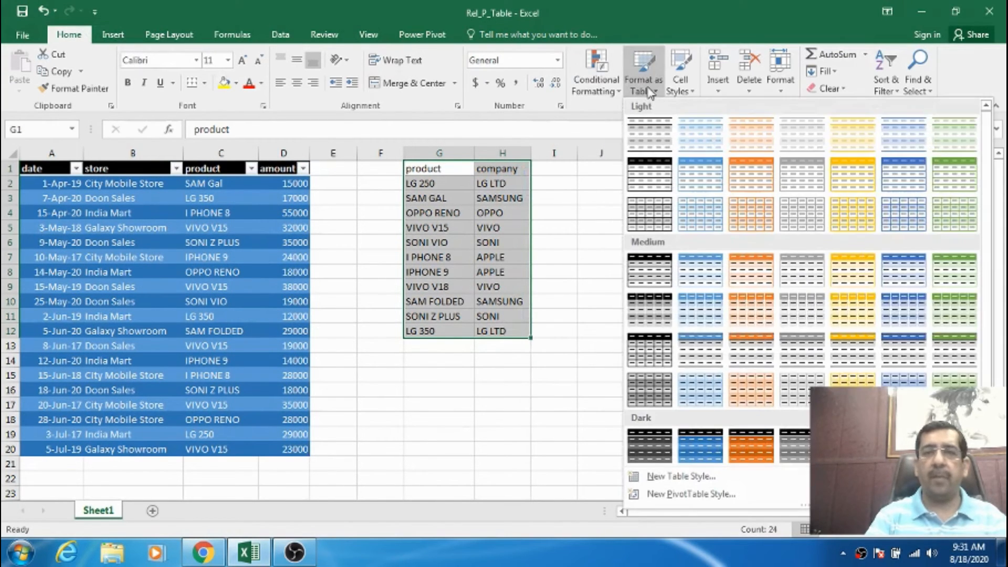
pyautogui.click(767, 462)
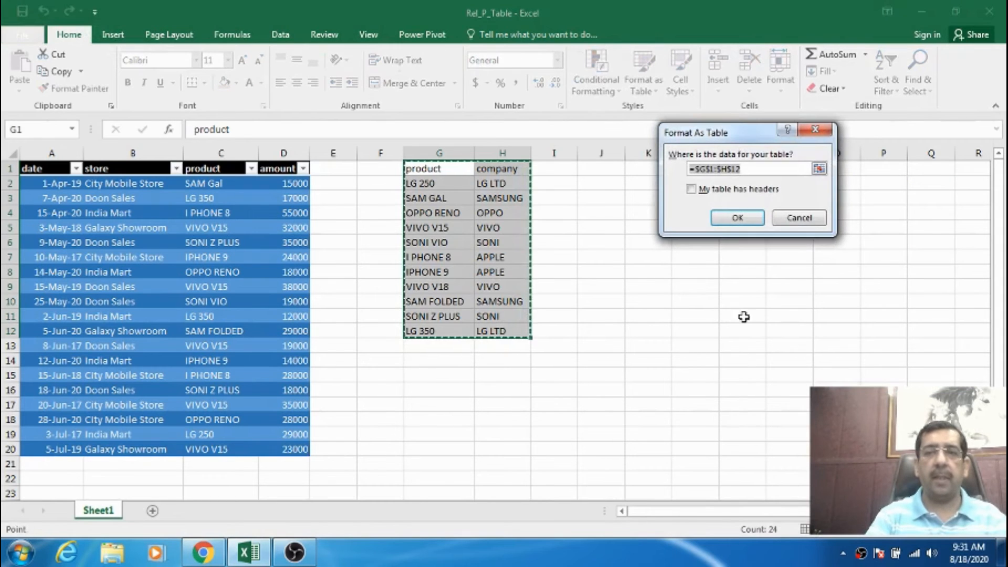
pyautogui.click(707, 191)
pyautogui.click(737, 217)
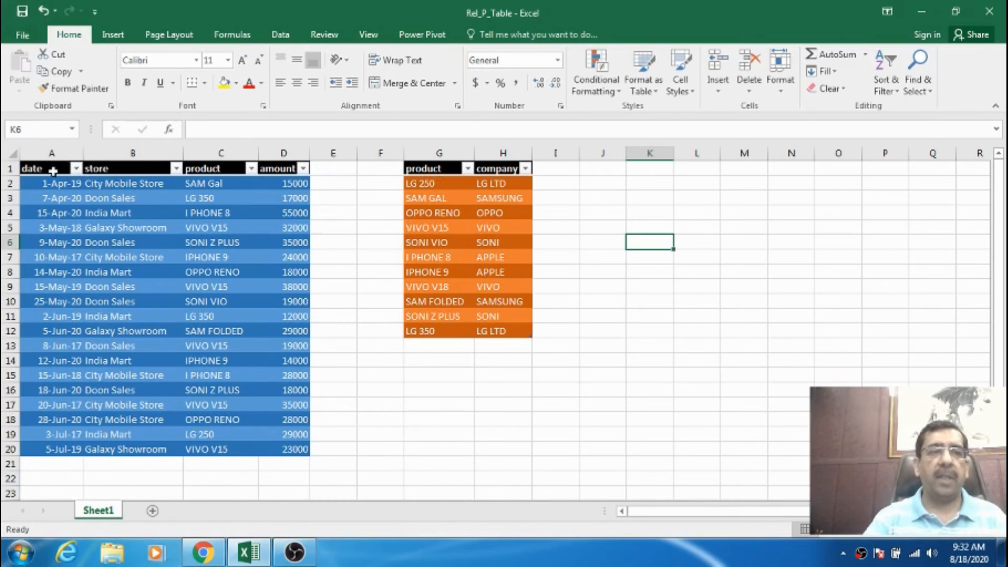
# Name the blue table holding date, store, product and amount Sales.
pyautogui.moveTo(52, 171); pyautogui.dragTo(270, 449)
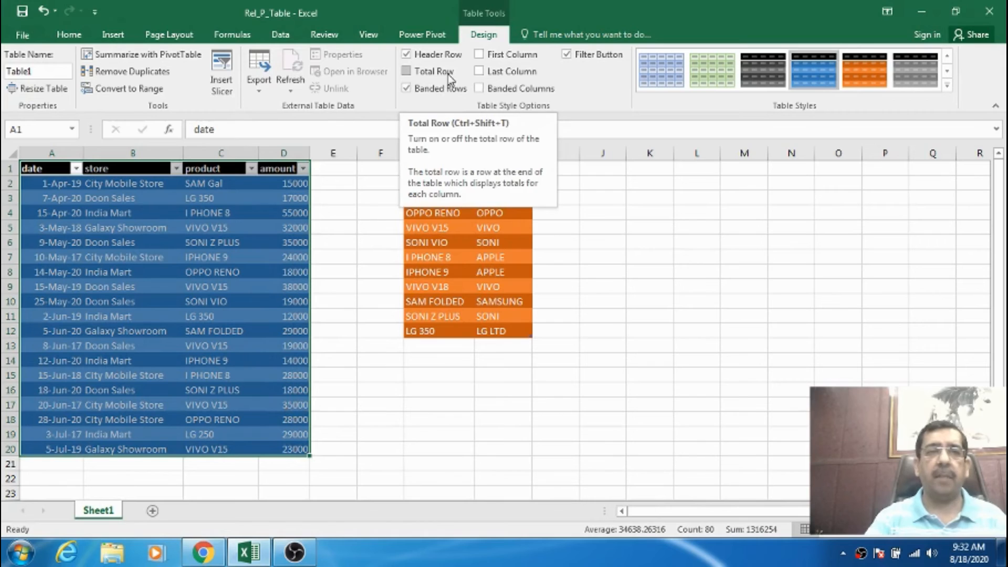
pyautogui.click(53, 72)
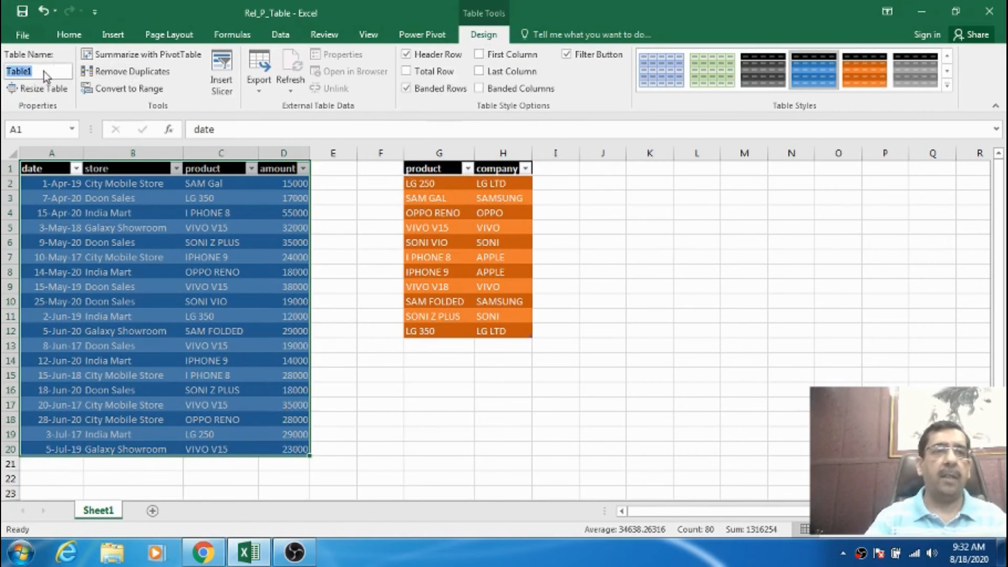
pyautogui.write('Sale')
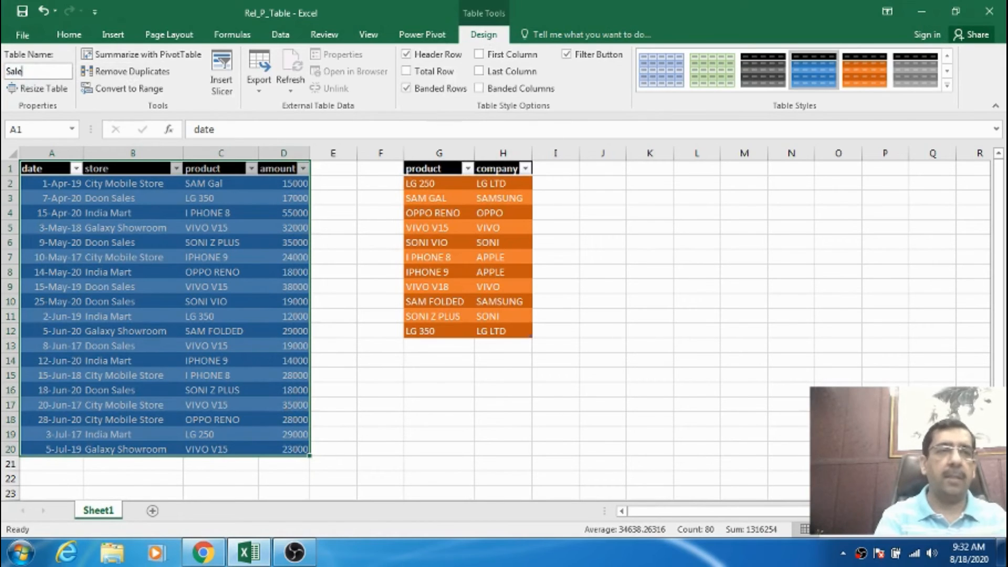
# Name the orange product and company table company, and reselect both tables to check their names.
pyautogui.click(420, 199)
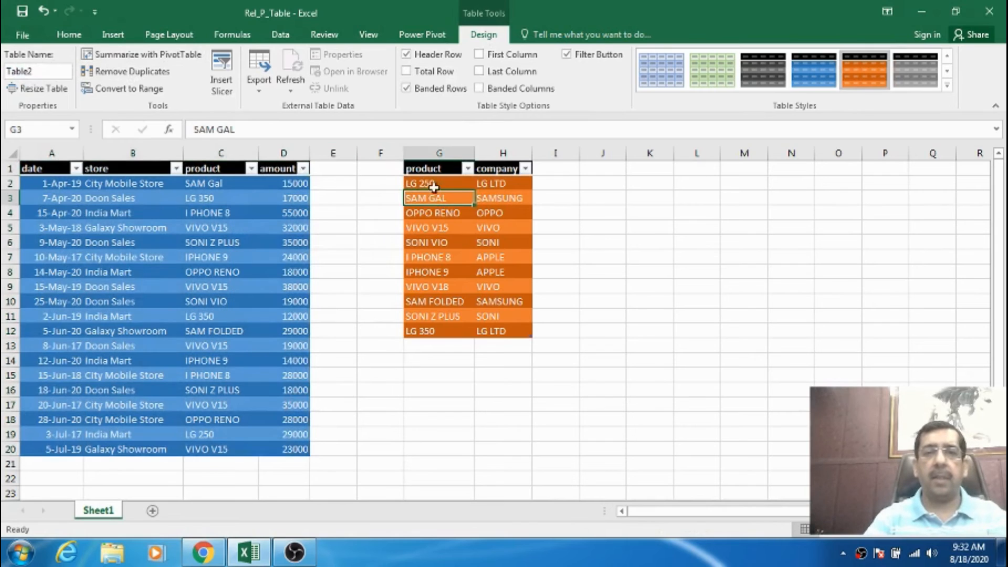
pyautogui.moveTo(426, 171); pyautogui.dragTo(511, 327)
pyautogui.click(60, 71)
pyautogui.moveTo(8, 73); pyautogui.dragTo(68, 67)
pyautogui.write('company')
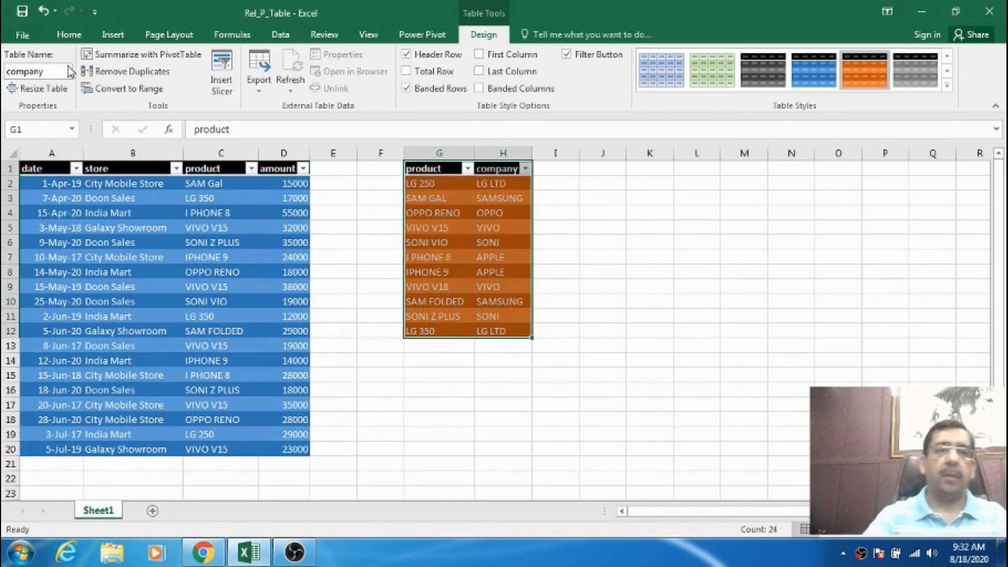
pyautogui.press('Return')
pyautogui.click(436, 213)
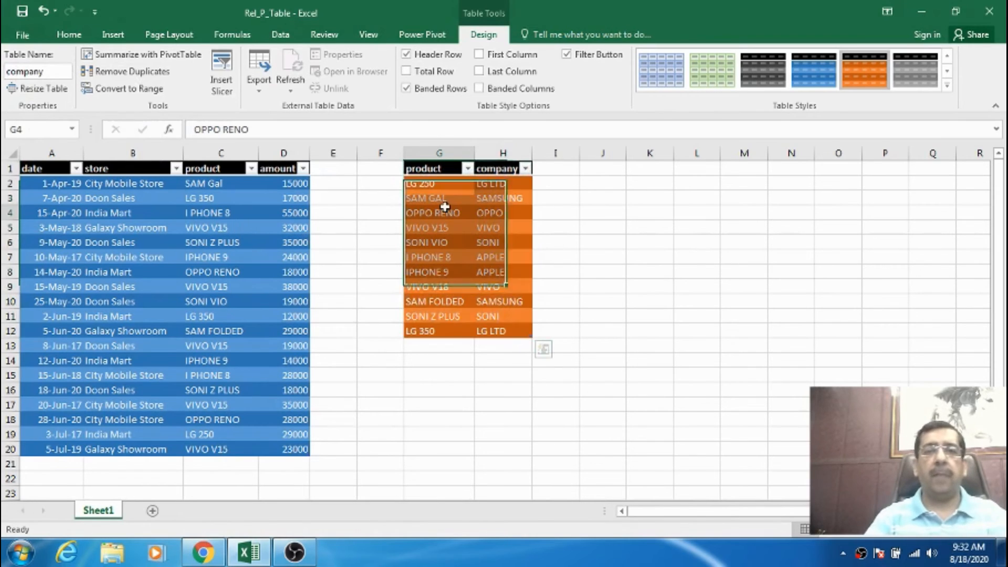
pyautogui.moveTo(56, 168); pyautogui.dragTo(293, 449)
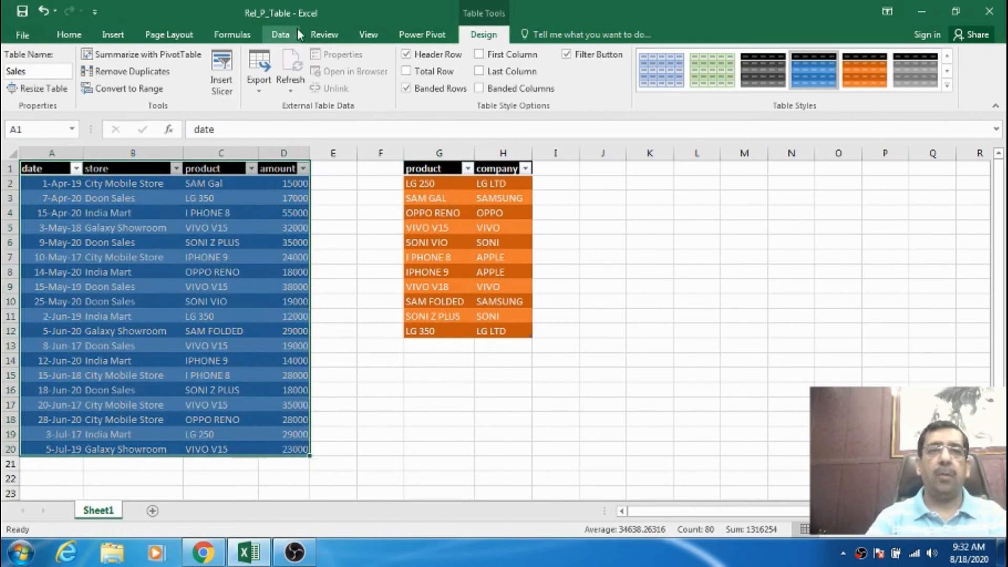
# Start a new table relationship with company as the related table and product as its related primary column.
pyautogui.click(280, 35)
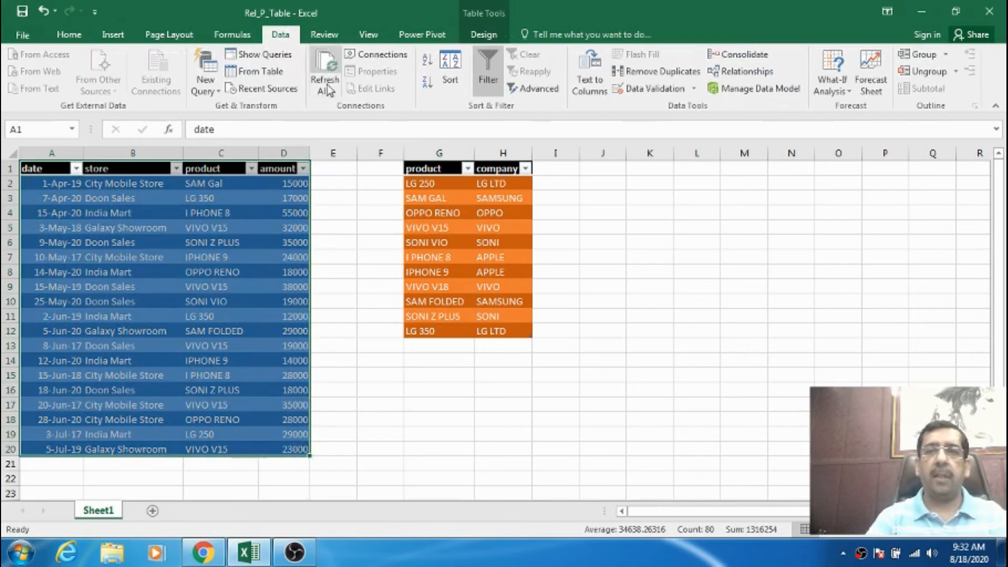
pyautogui.click(744, 73)
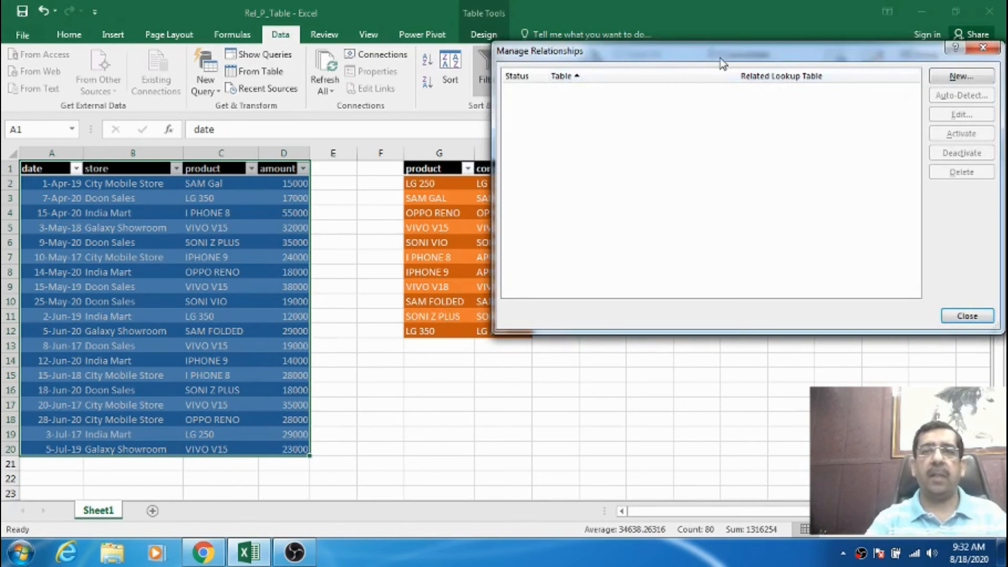
pyautogui.moveTo(722, 58); pyautogui.dragTo(531, 160)
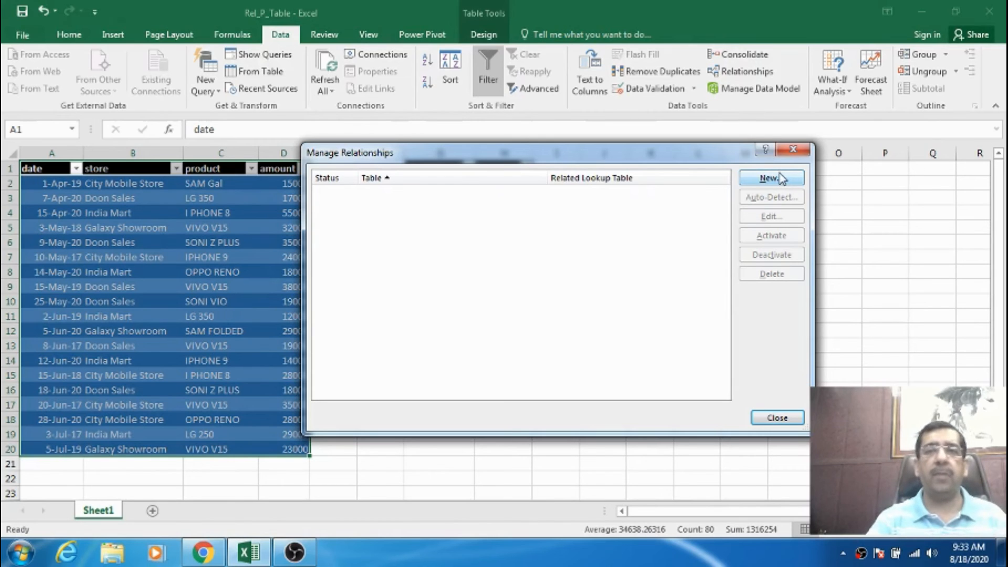
pyautogui.click(777, 180)
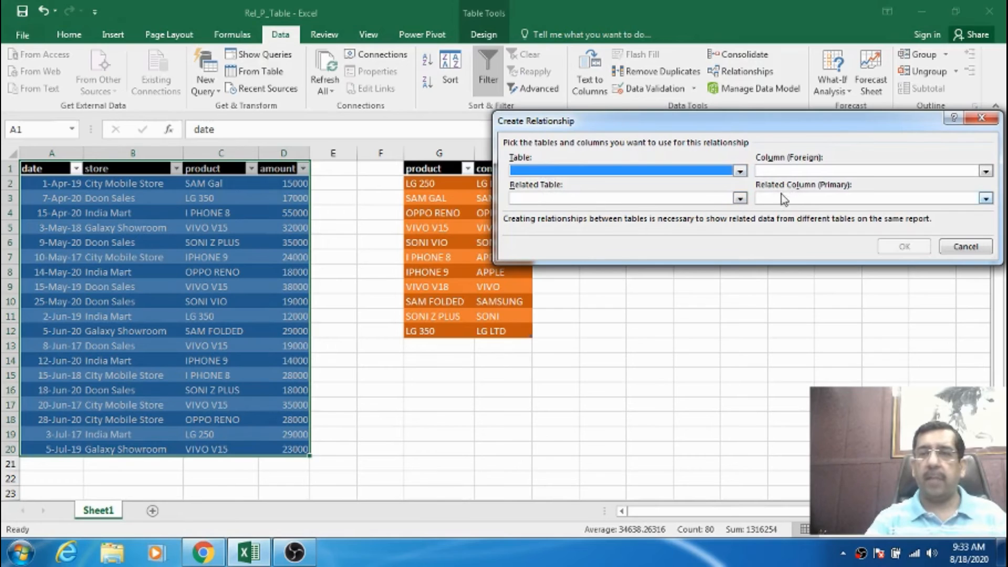
pyautogui.click(740, 199)
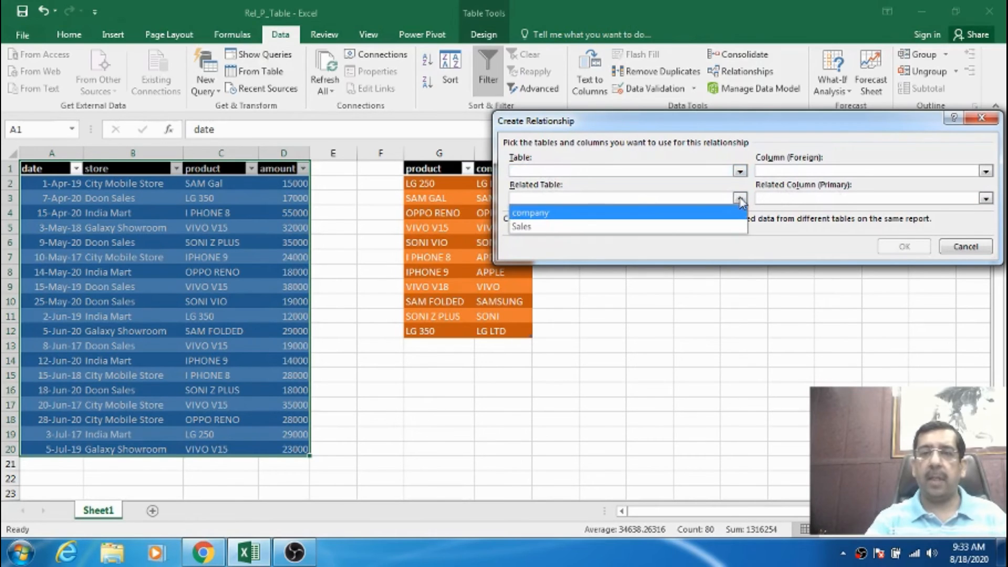
pyautogui.click(550, 213)
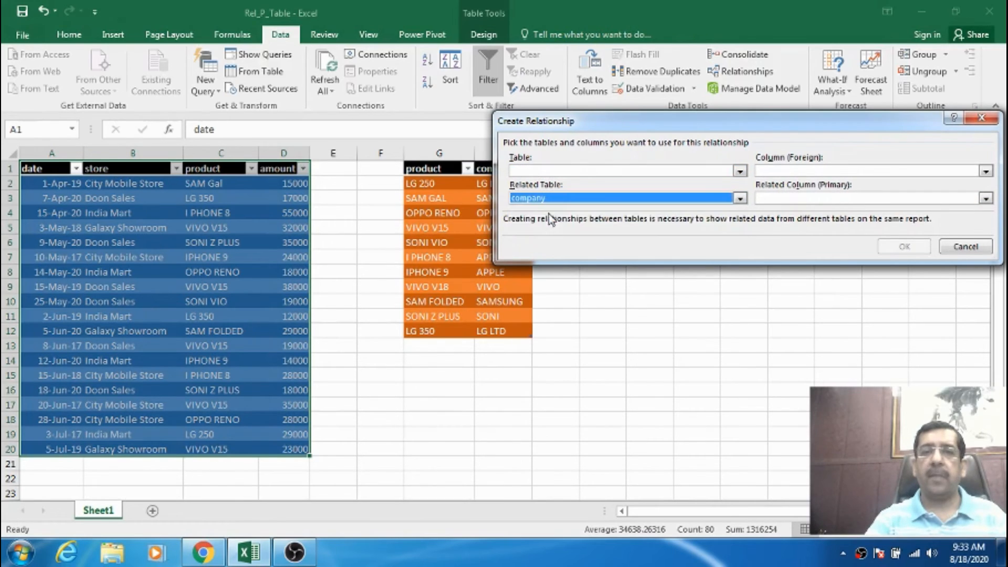
pyautogui.click(788, 199)
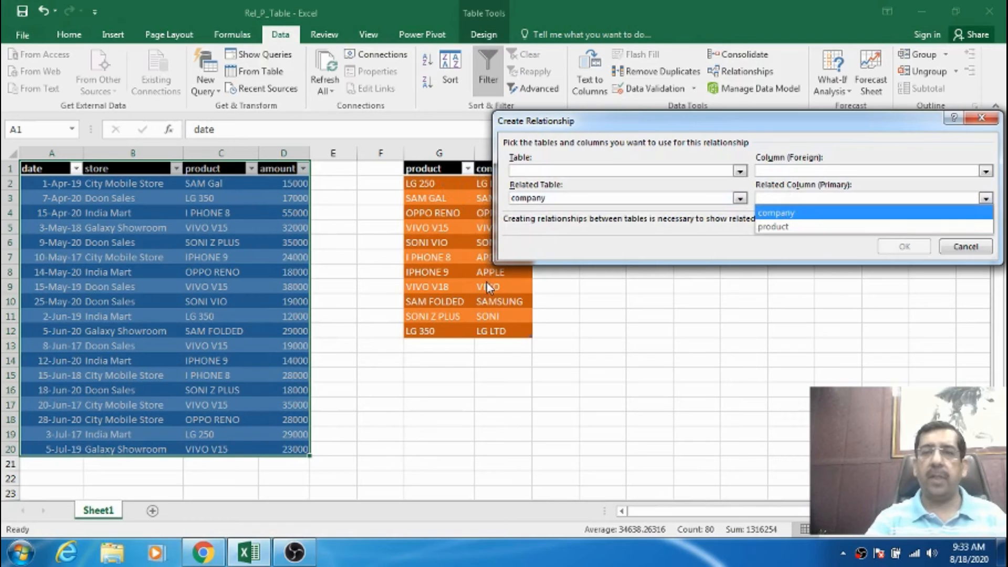
pyautogui.click(629, 125)
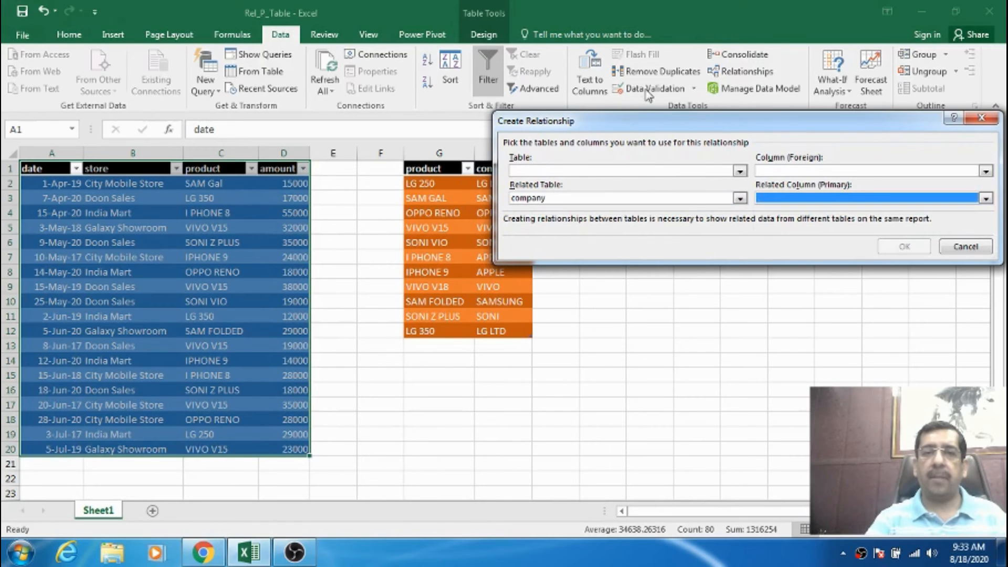
pyautogui.moveTo(632, 126); pyautogui.dragTo(637, 97)
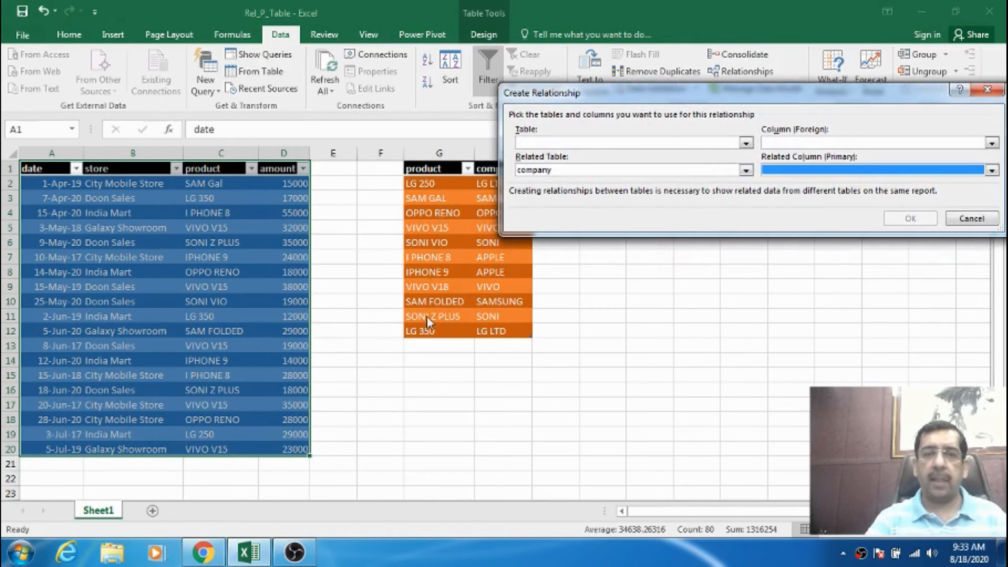
pyautogui.click(781, 171)
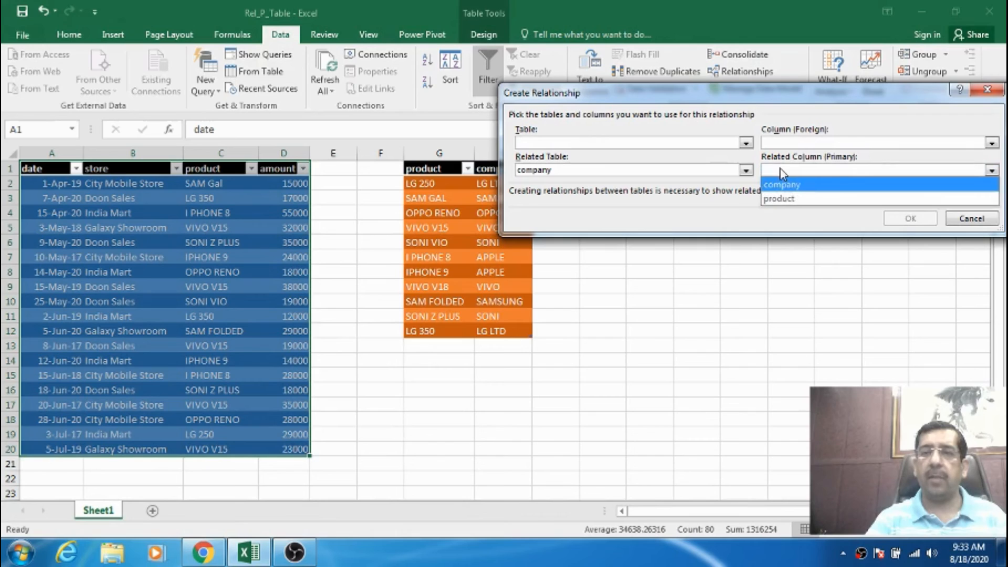
pyautogui.click(782, 199)
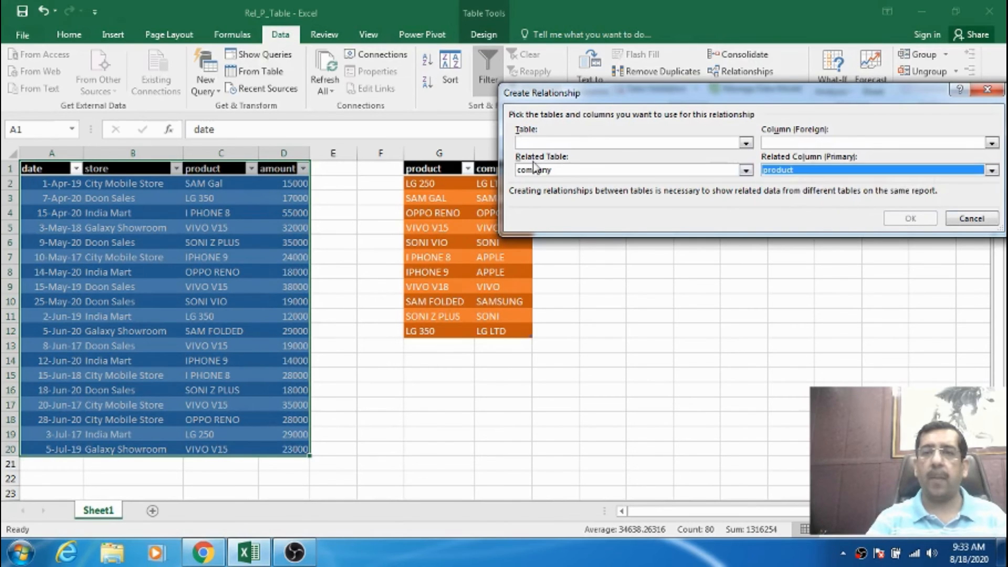
# Set Sales as the table and product as its foreign column, then create the relationship and close the relationship manager.
pyautogui.click(534, 143)
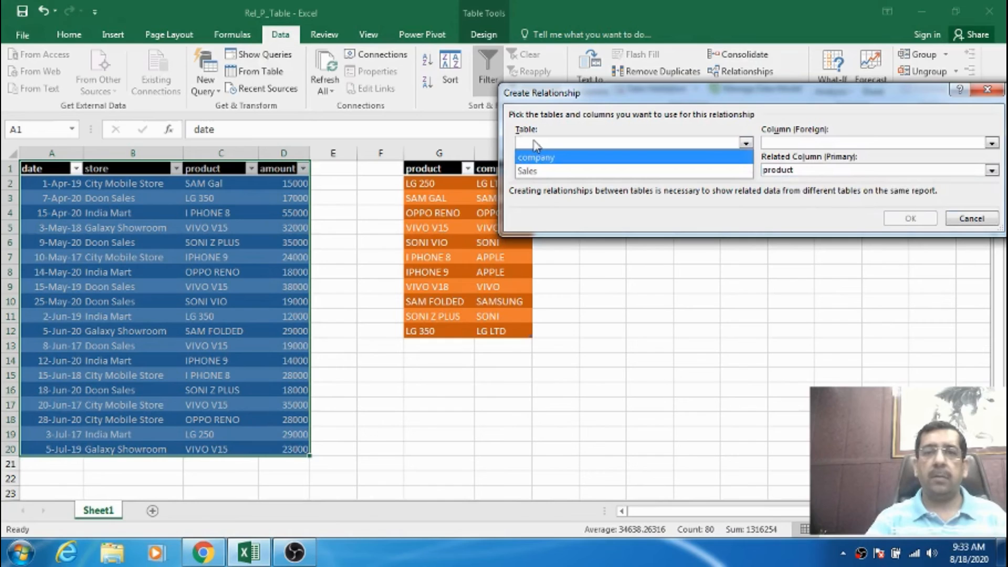
pyautogui.click(549, 171)
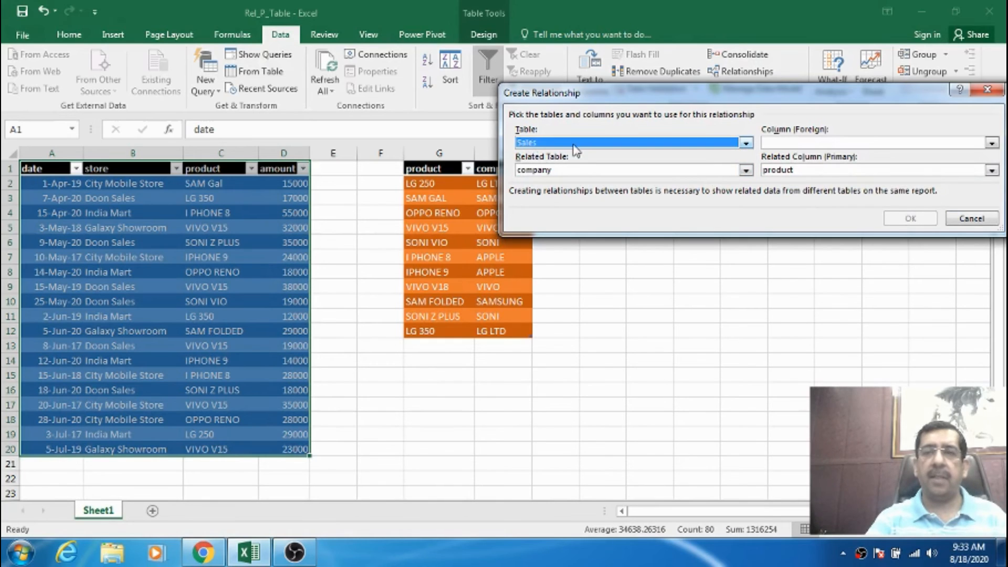
pyautogui.click(777, 143)
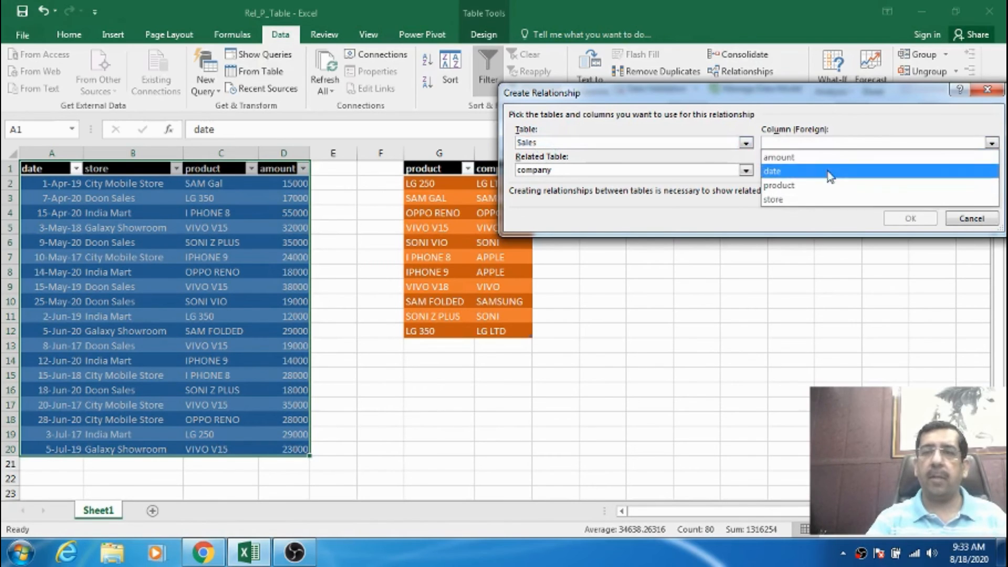
pyautogui.click(800, 186)
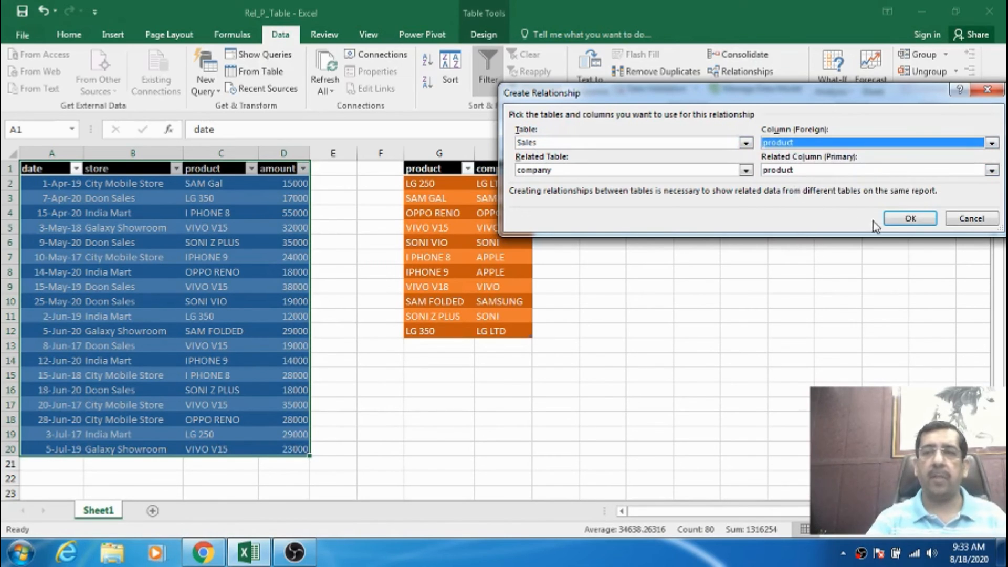
pyautogui.click(899, 220)
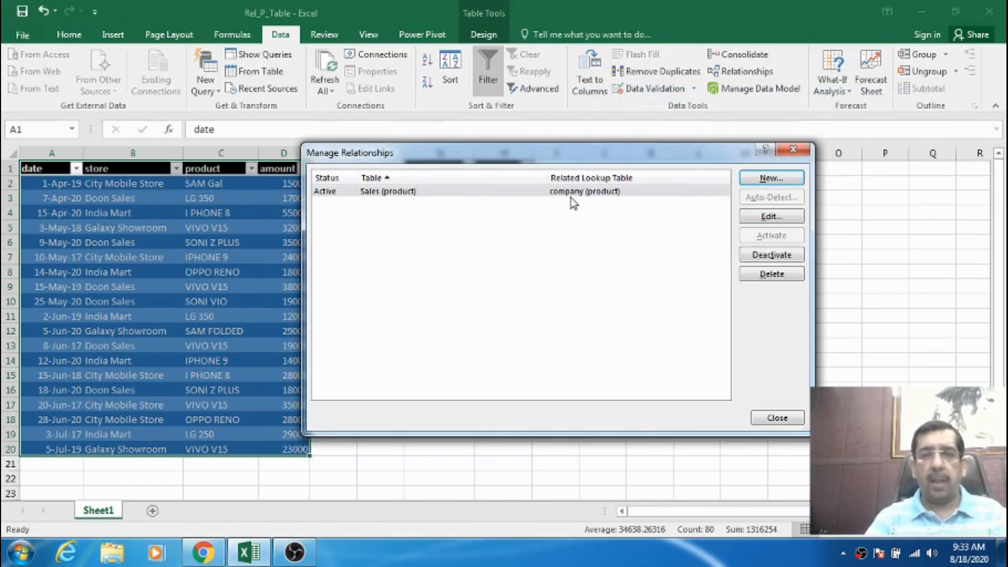
pyautogui.click(776, 418)
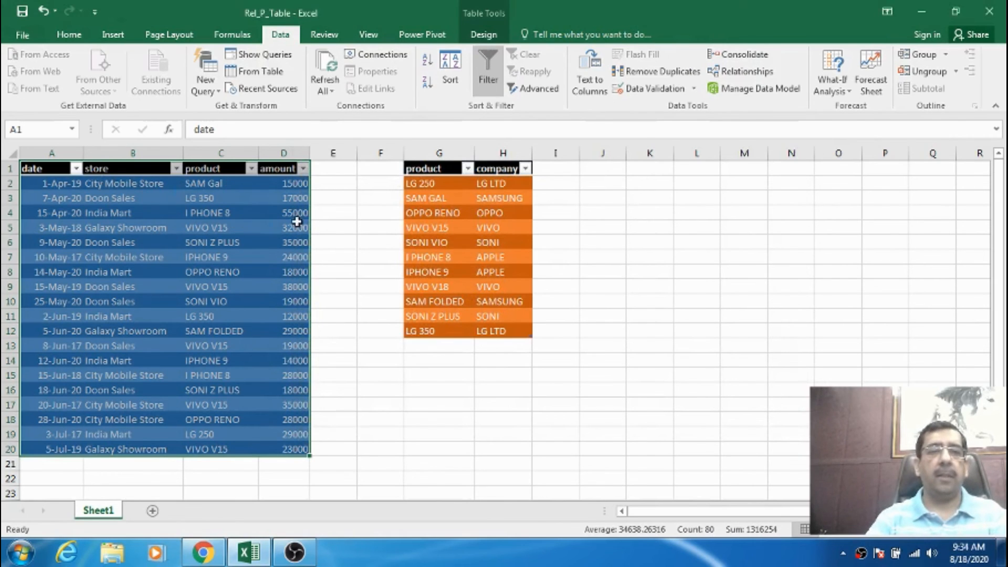
# Insert a PivotTable from the Sales table at K1 of the existing worksheet, adding the data to the Data Model.
pyautogui.click(316, 226)
pyautogui.moveTo(48, 168); pyautogui.dragTo(280, 449)
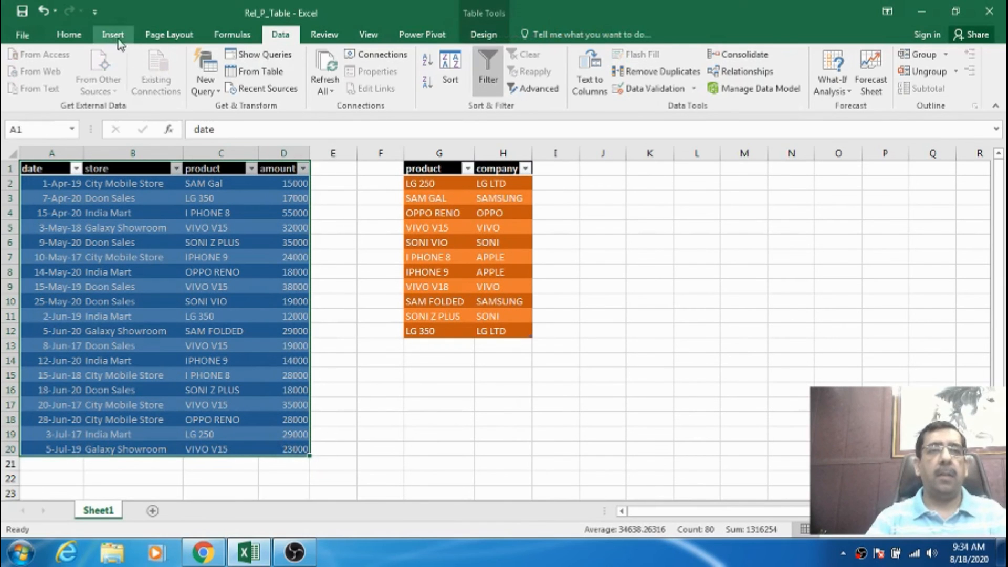
pyautogui.click(113, 35)
pyautogui.click(25, 68)
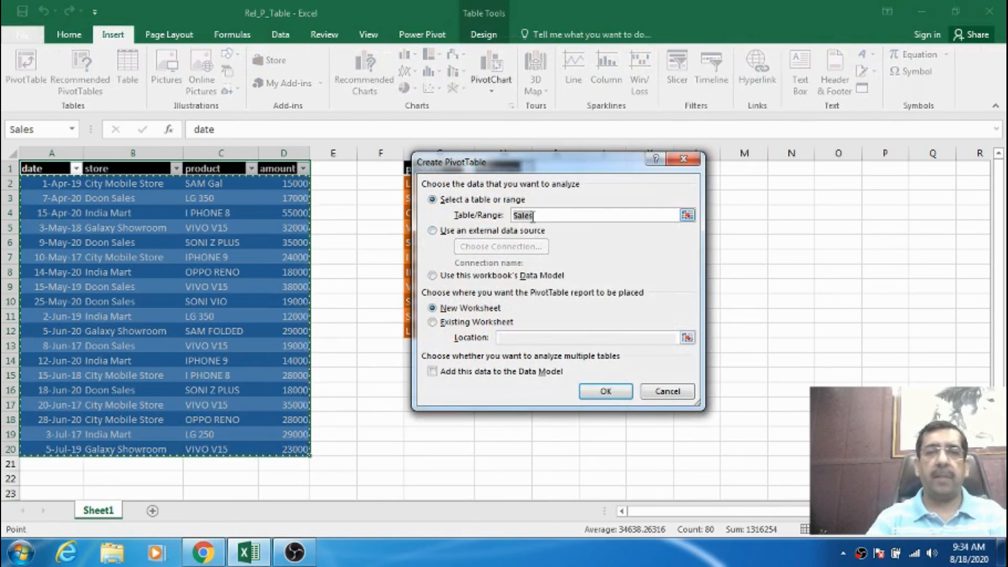
pyautogui.click(446, 323)
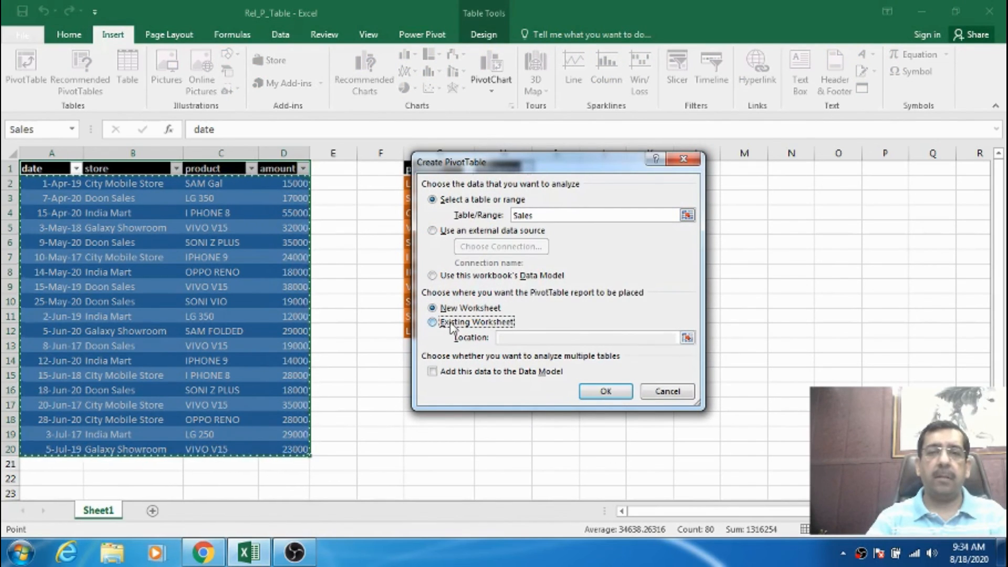
pyautogui.click(446, 372)
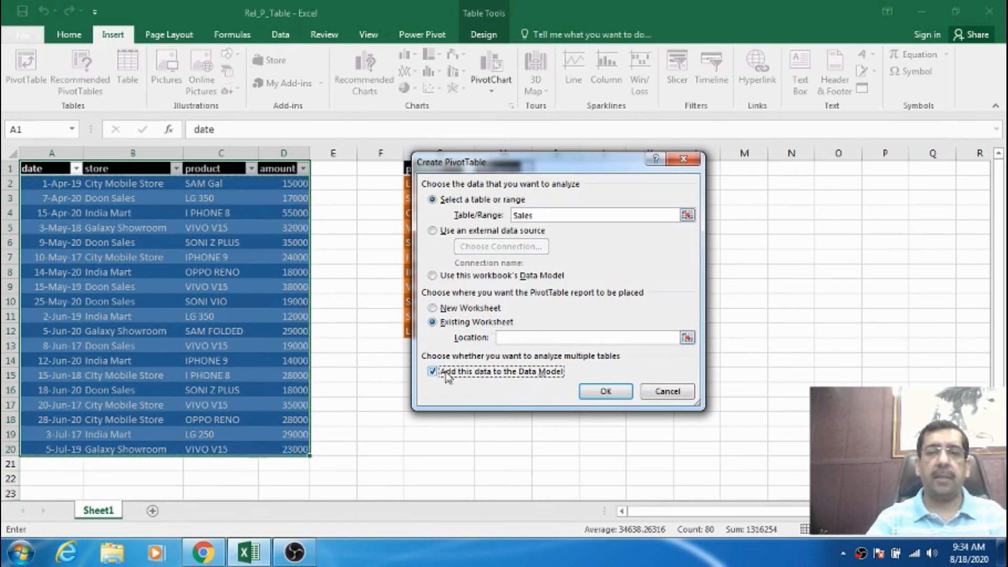
pyautogui.click(516, 337)
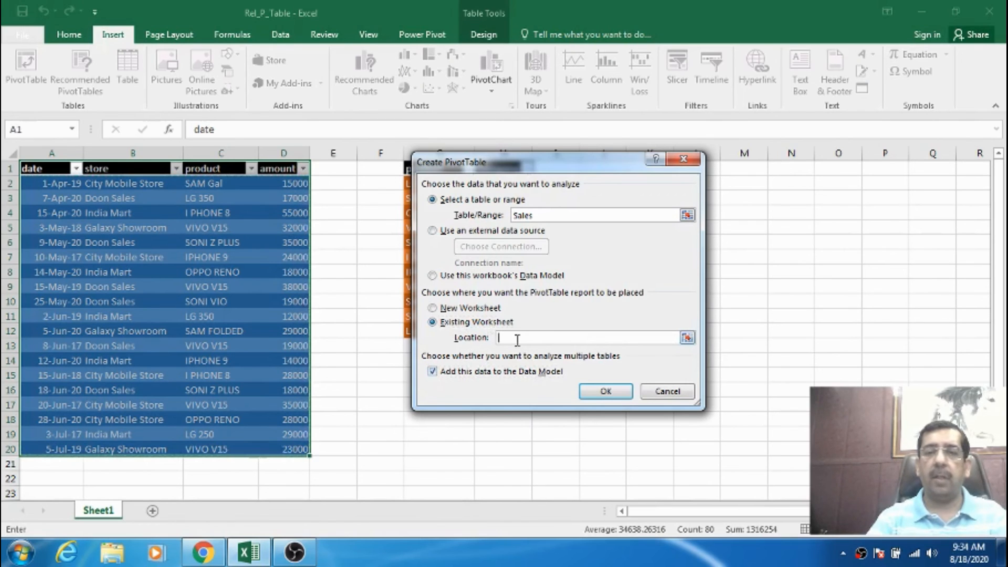
pyautogui.moveTo(553, 171); pyautogui.dragTo(404, 135)
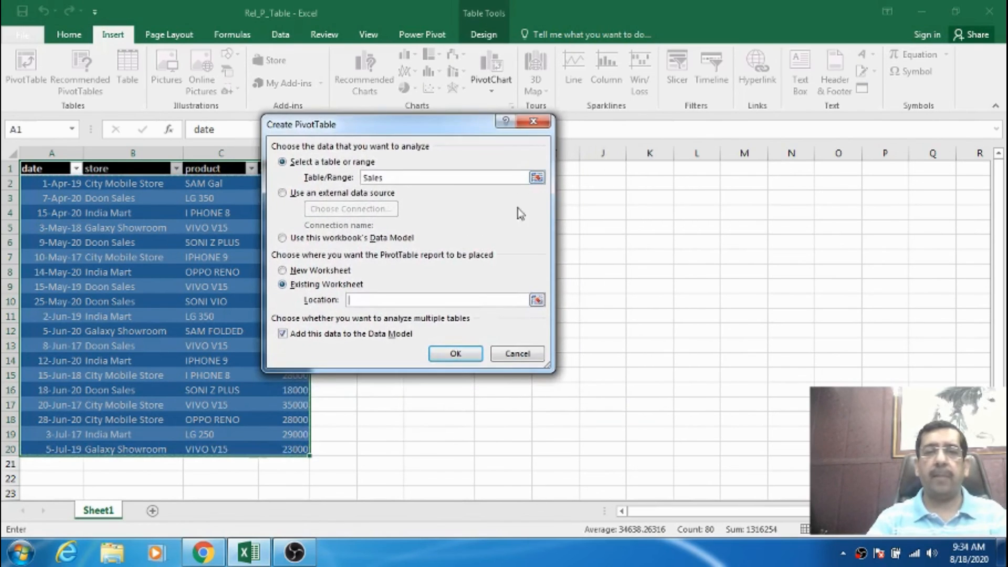
pyautogui.click(641, 172)
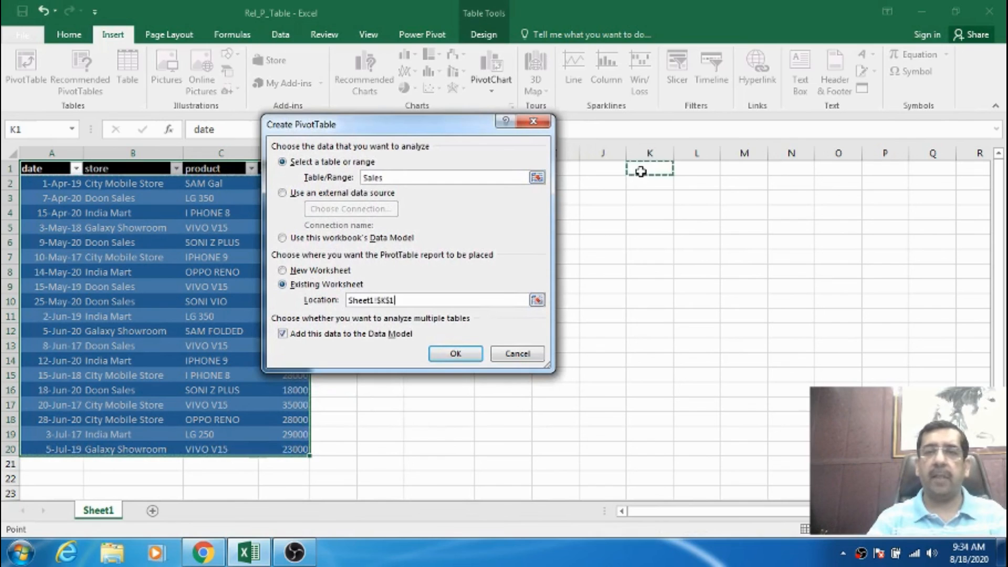
pyautogui.click(456, 354)
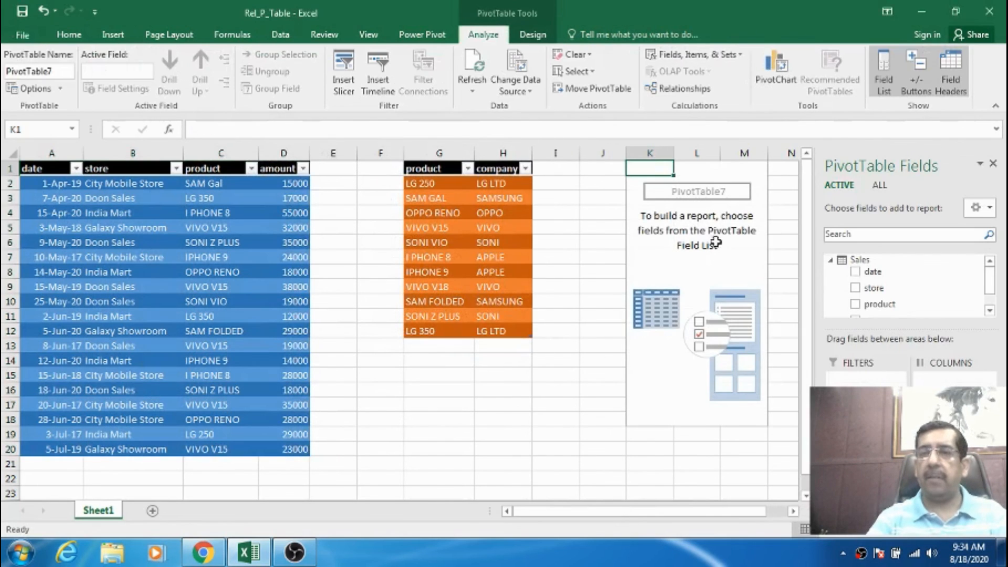
# Show fields from all tables and build the PivotTable with company as rows and the Sales table's amount as summed values.
pyautogui.click(879, 185)
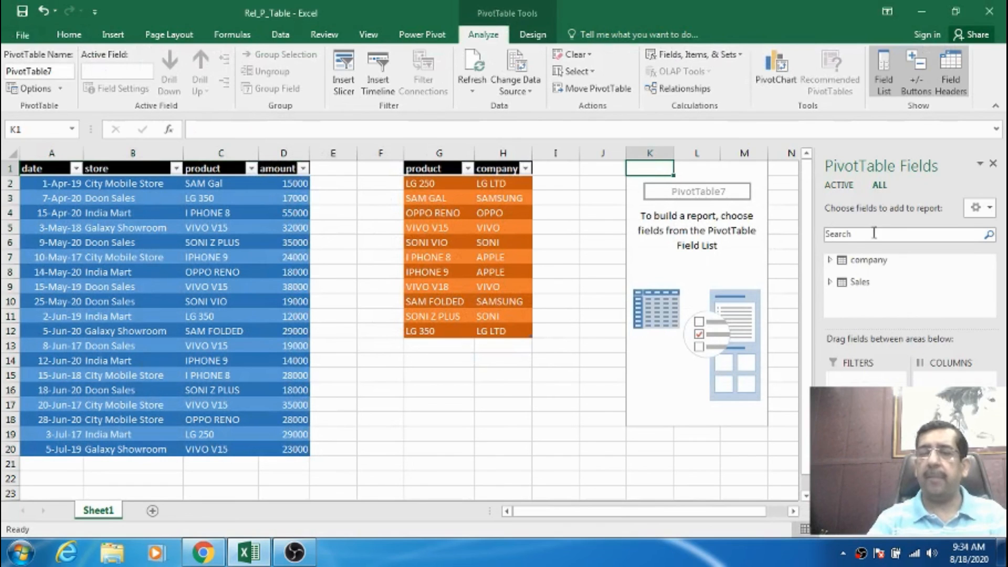
pyautogui.click(831, 263)
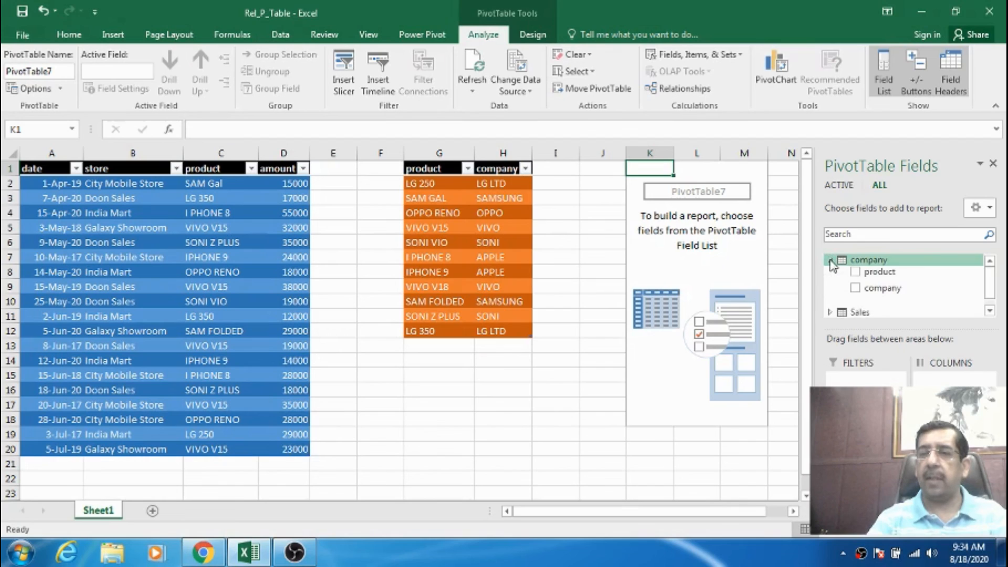
pyautogui.click(882, 288)
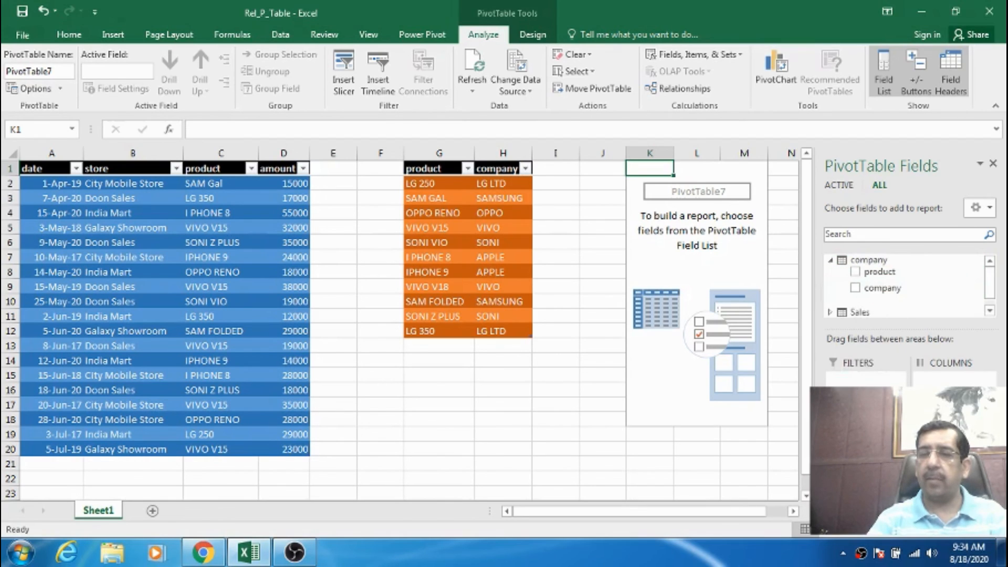
pyautogui.click(830, 312)
pyautogui.moveTo(985, 292); pyautogui.dragTo(993, 304)
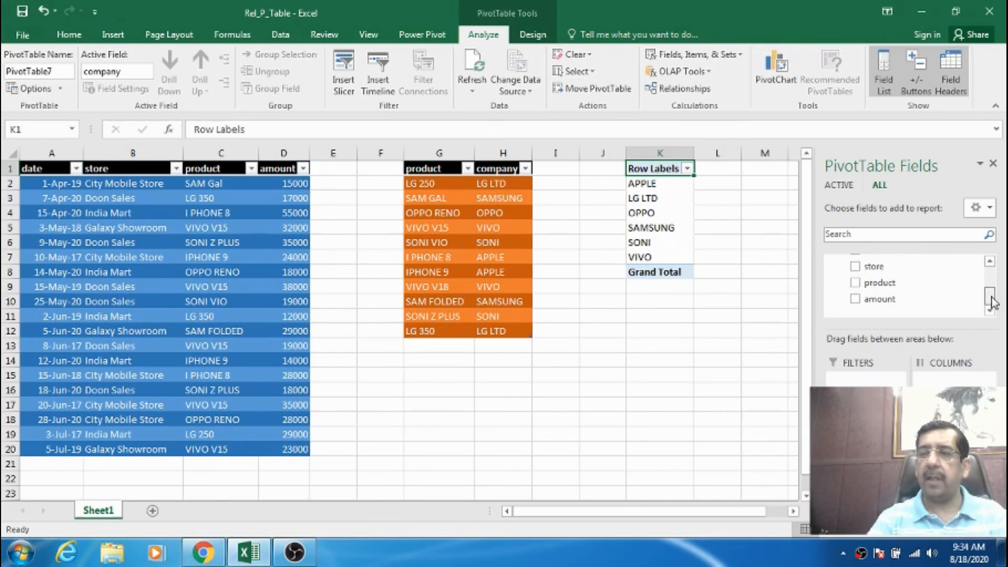
pyautogui.moveTo(880, 302); pyautogui.dragTo(951, 462)
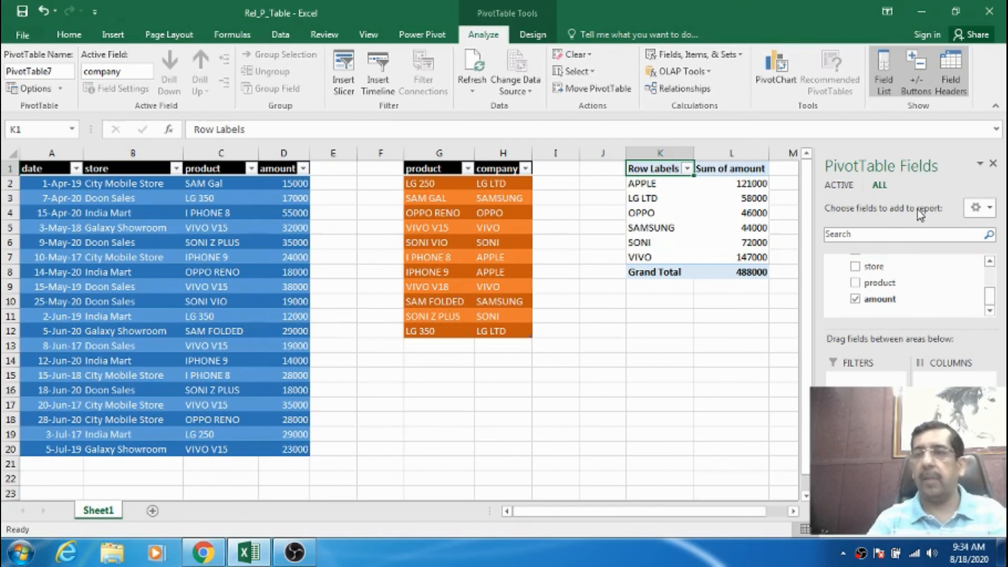
# Add the company table's product field to the PivotTable rows beneath company, and close the field list.
pyautogui.moveTo(993, 304); pyautogui.dragTo(994, 287)
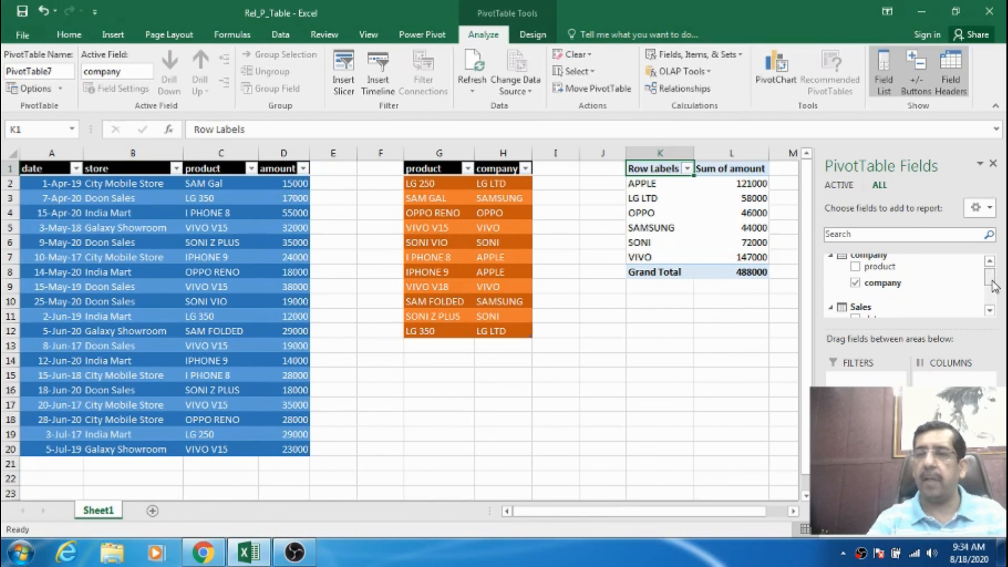
pyautogui.moveTo(888, 268); pyautogui.dragTo(873, 462)
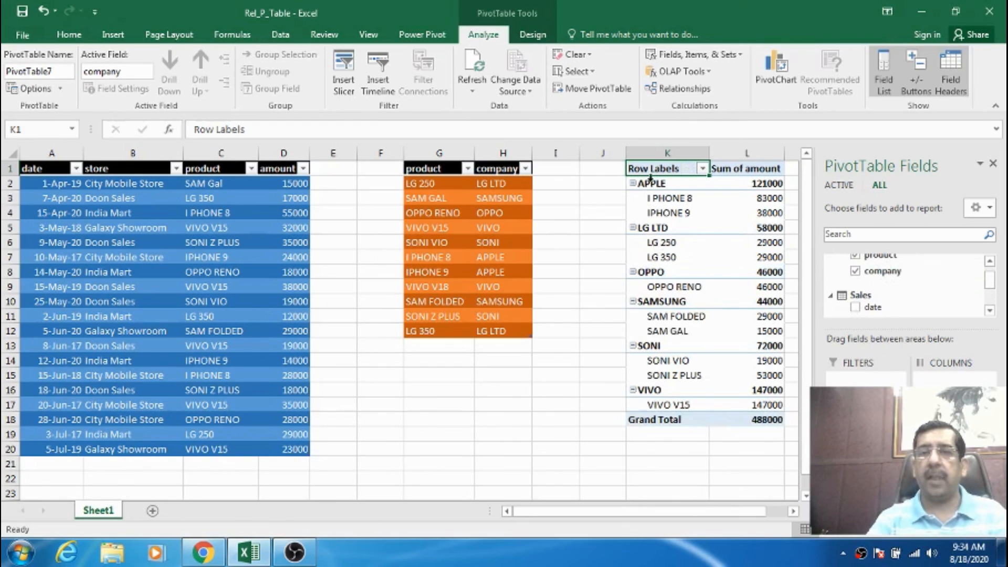
pyautogui.click(993, 163)
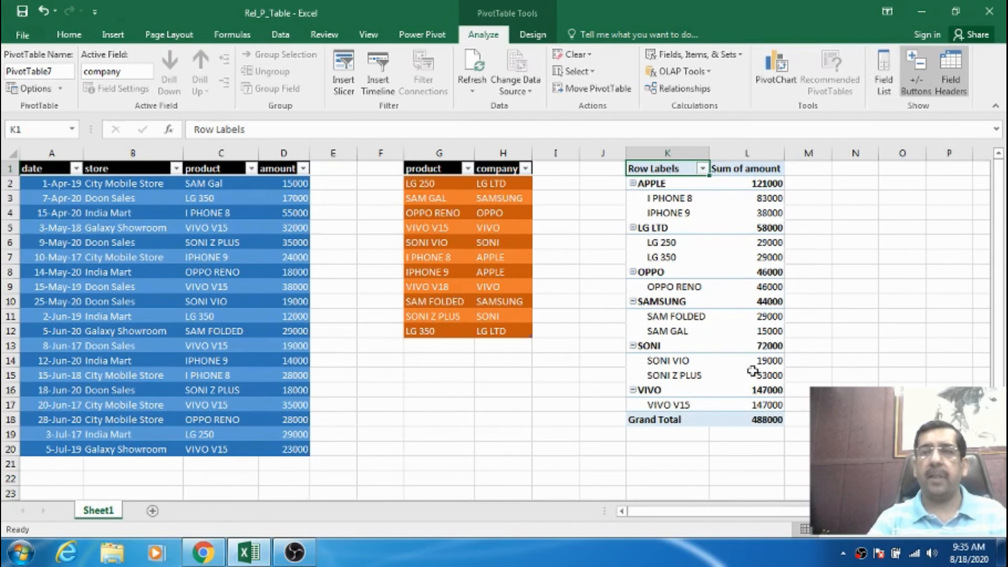
# Review the relationship between the Sales and company tables from the PivotTable, and close the relationship manager.
pyautogui.moveTo(776, 376)
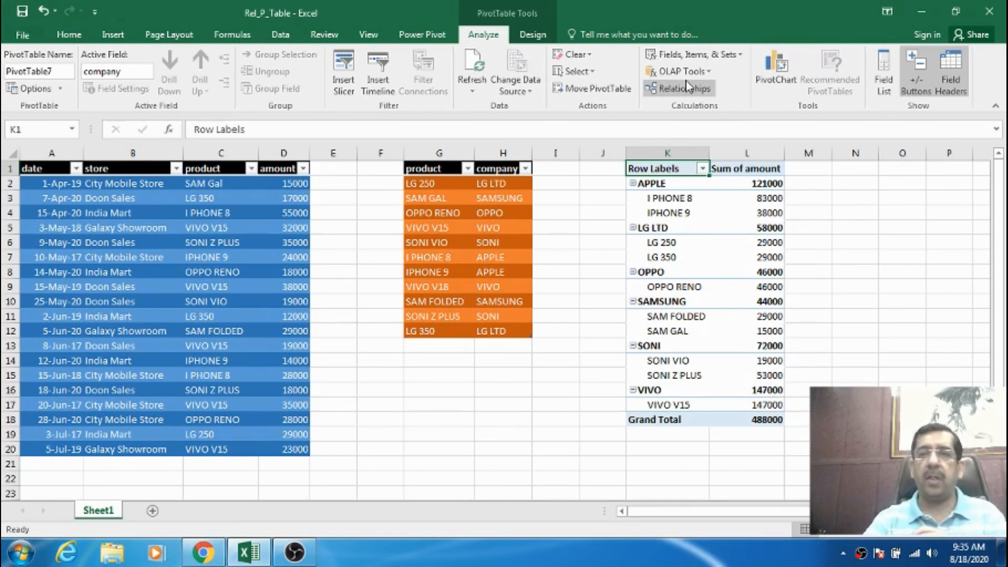
pyautogui.click(693, 93)
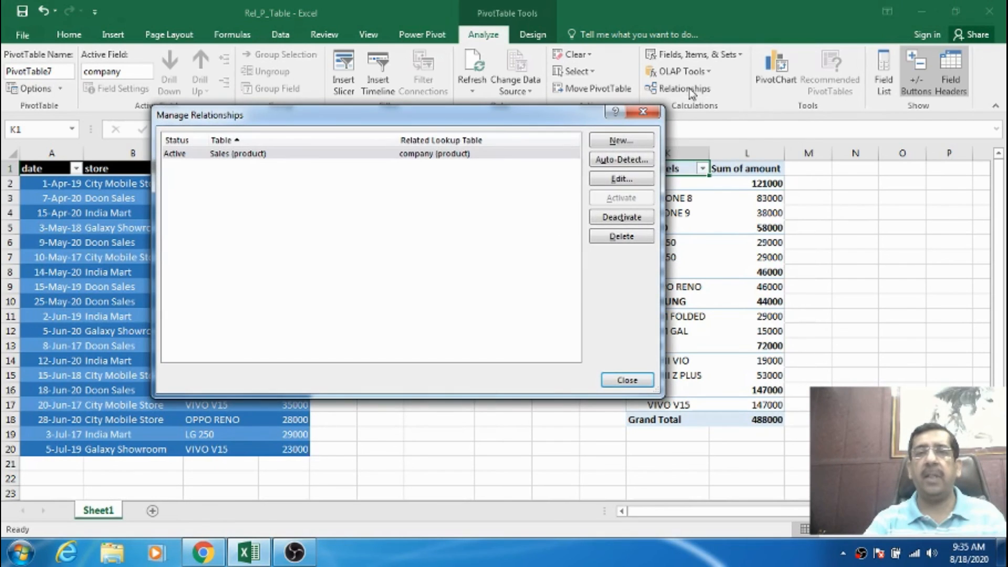
pyautogui.click(627, 380)
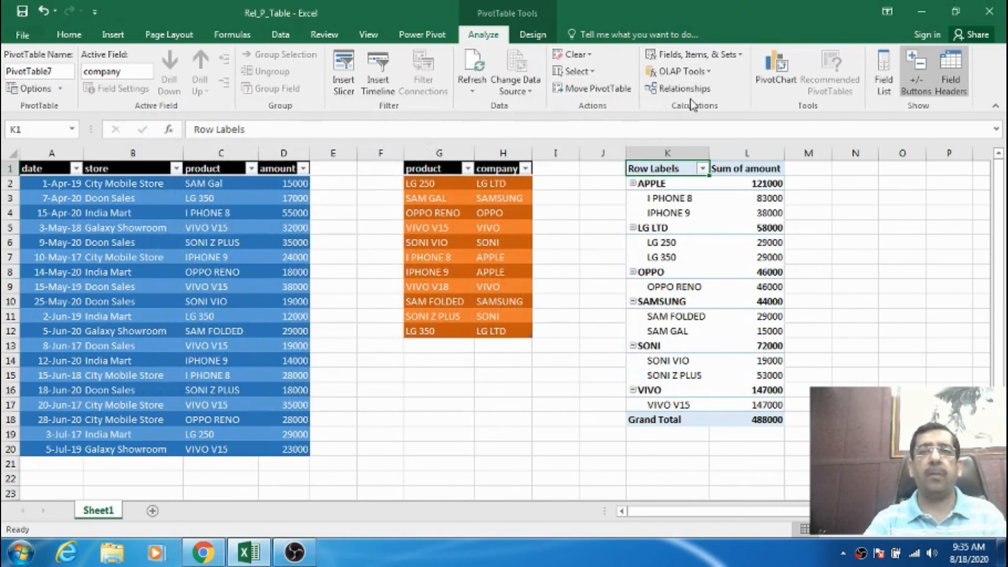